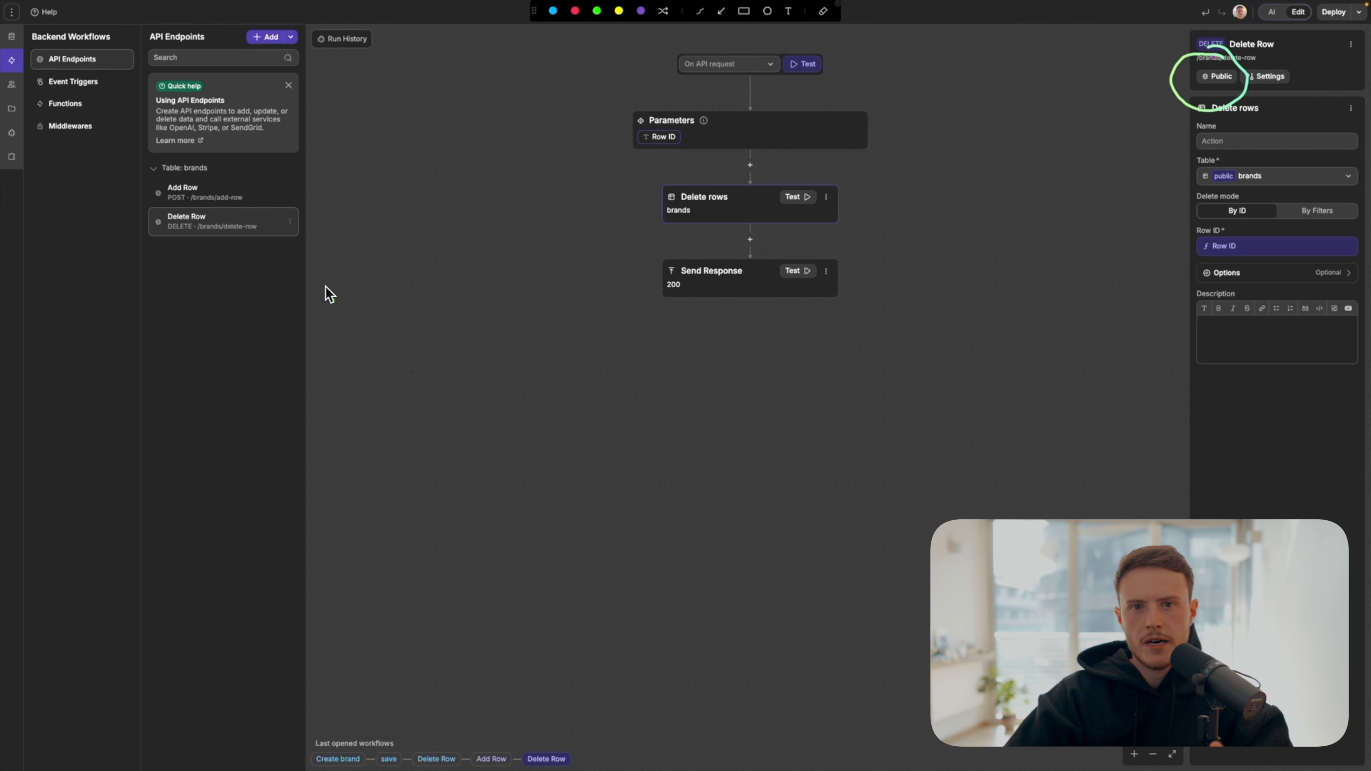
Step: Circle the Delete Row workflow on the canvas with the freehand annotation pen
mouse_move(797, 36)
mouse_down()
mouse_move(576, 245)
mouse_move(914, 118)
mouse_move(745, 69)
mouse_up()
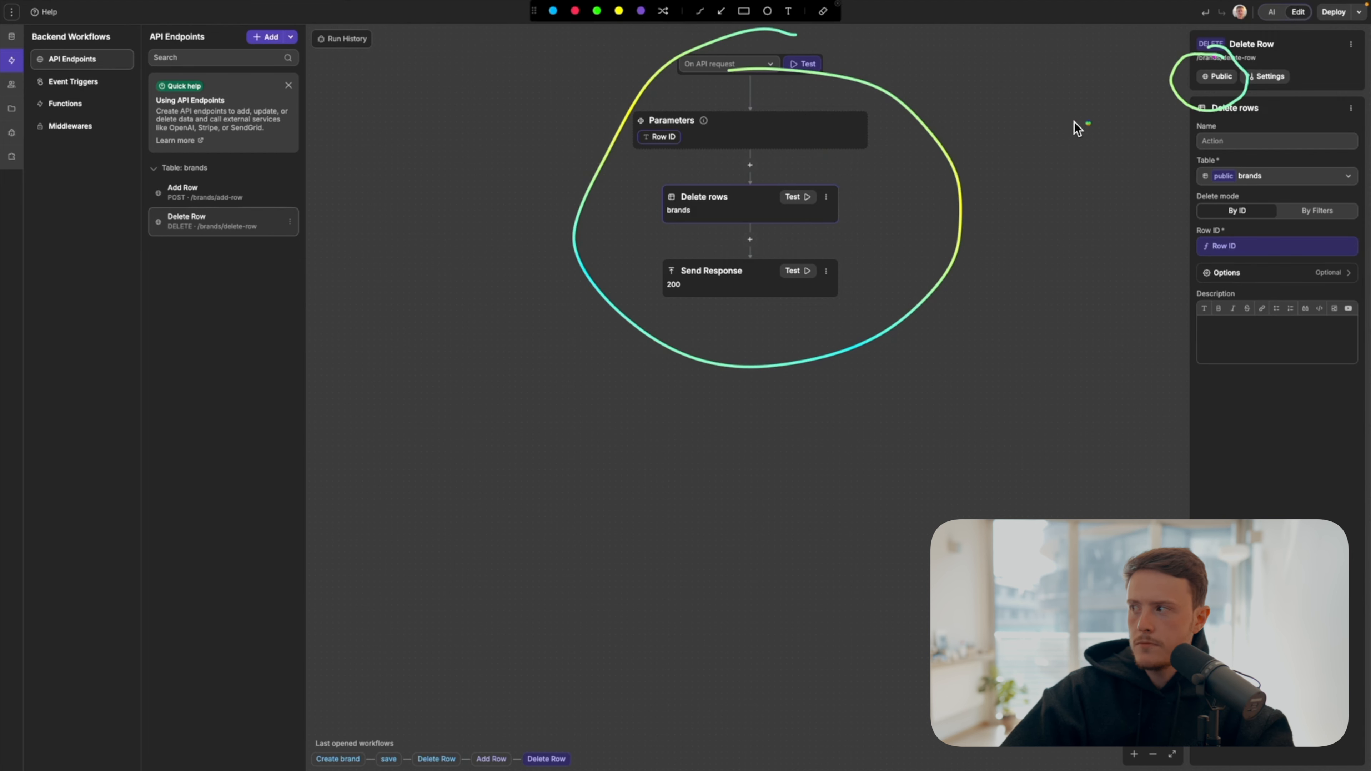
drag(1074, 121, 1125, 98)
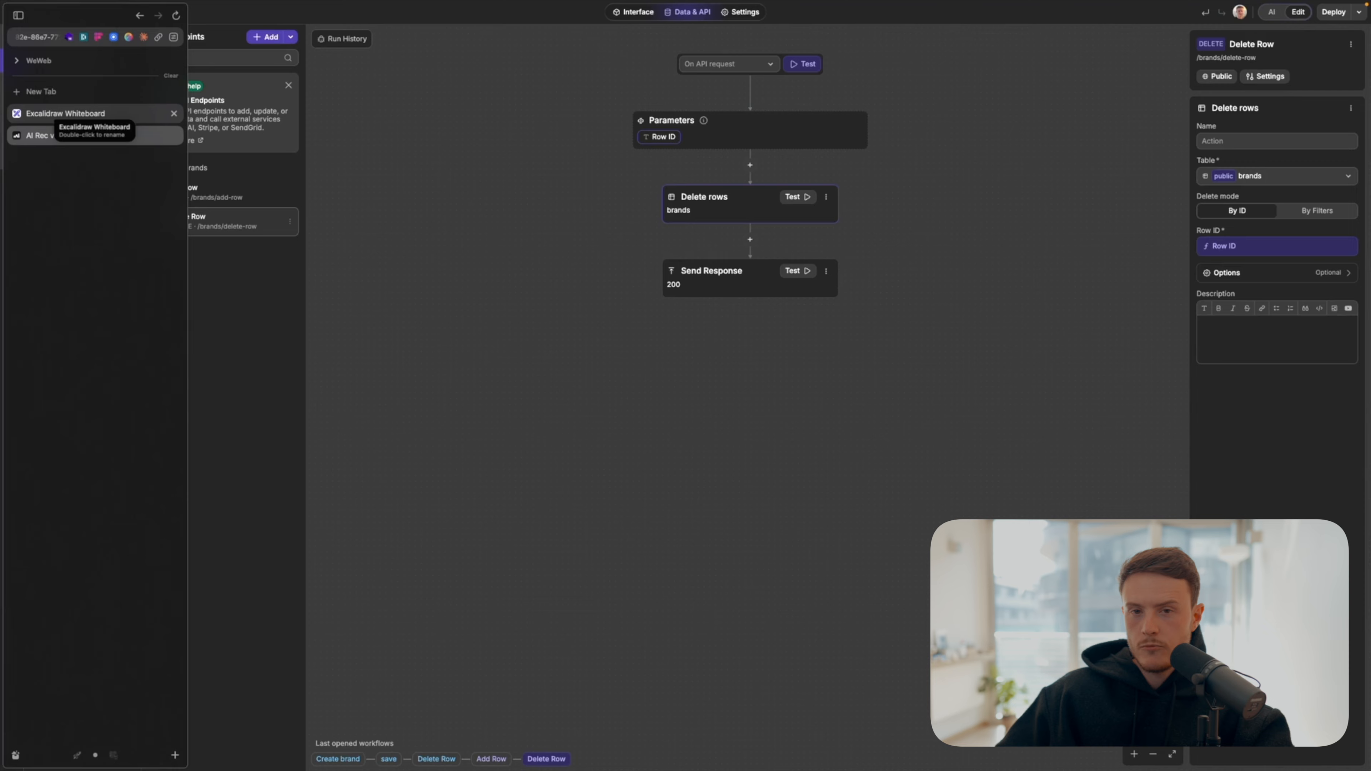
Step: Switch to the Excalidraw whiteboard and point out the data exposure, data editing and first two security agenda lines with the laser pointer
click(64, 113)
mouse_move(652, 202)
mouse_down()
mouse_move(440, 478)
mouse_move(1041, 321)
mouse_move(566, 167)
mouse_up()
drag(452, 298, 877, 323)
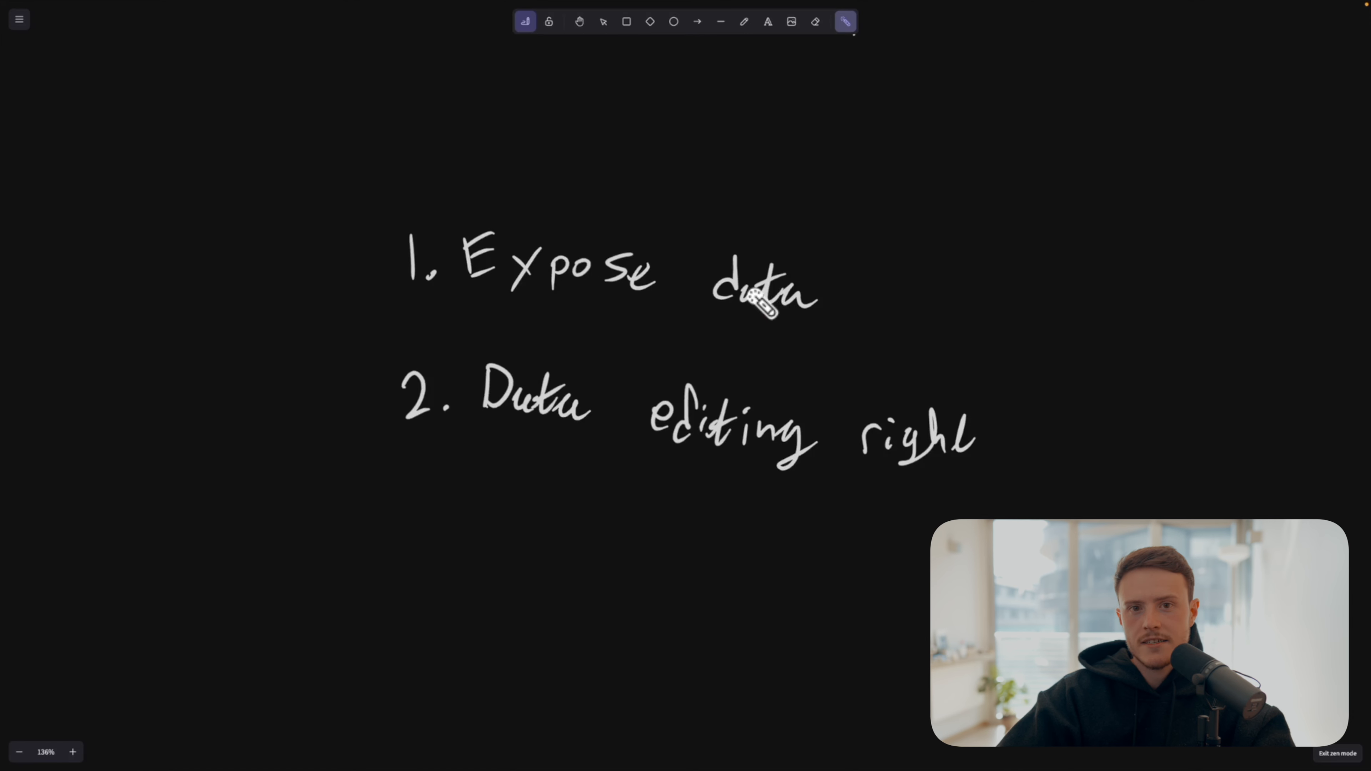
mouse_move(378, 444)
mouse_down()
mouse_move(811, 484)
mouse_move(986, 480)
mouse_up()
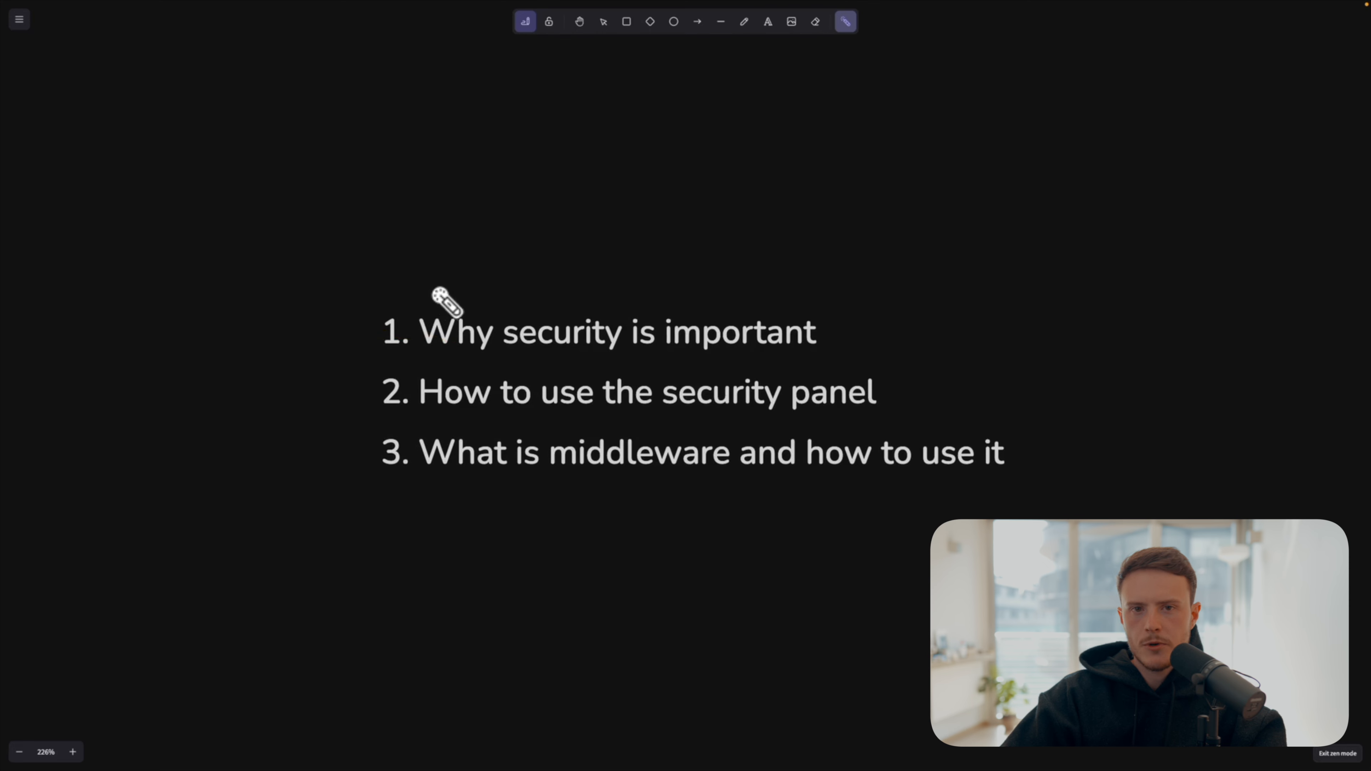
mouse_move(332, 349)
mouse_down()
mouse_move(653, 360)
mouse_move(875, 346)
mouse_move(753, 339)
mouse_up()
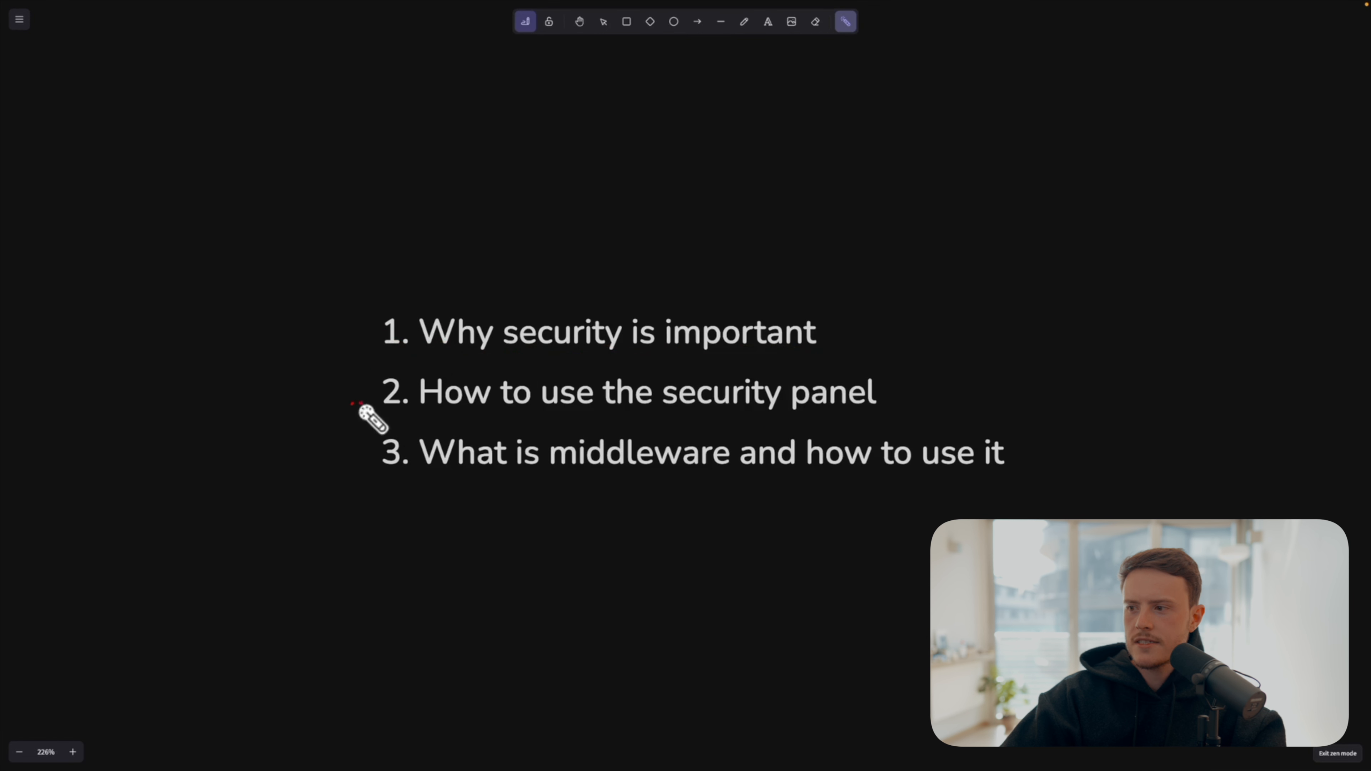
drag(364, 409, 952, 409)
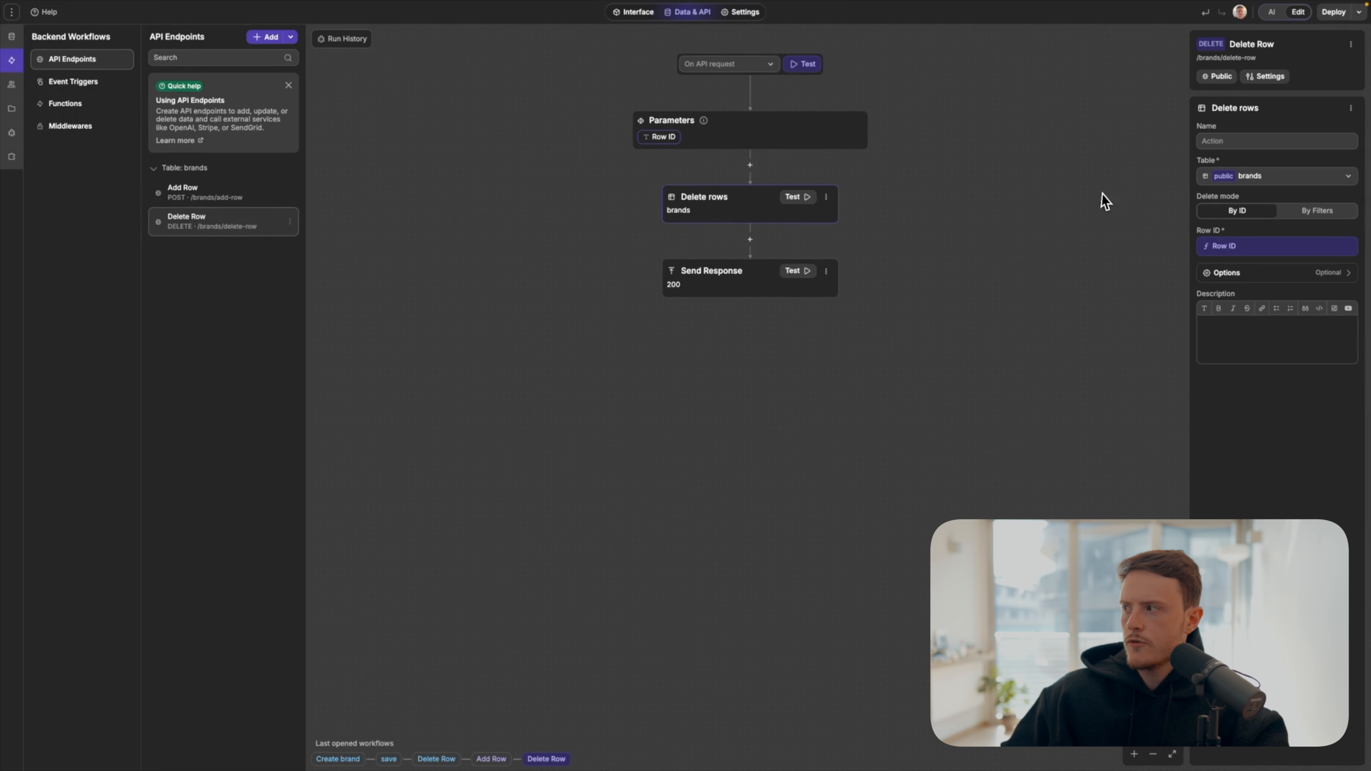
Step: Switch back to WeWeb and set the Delete Row endpoint's security to Authenticated
click(1217, 81)
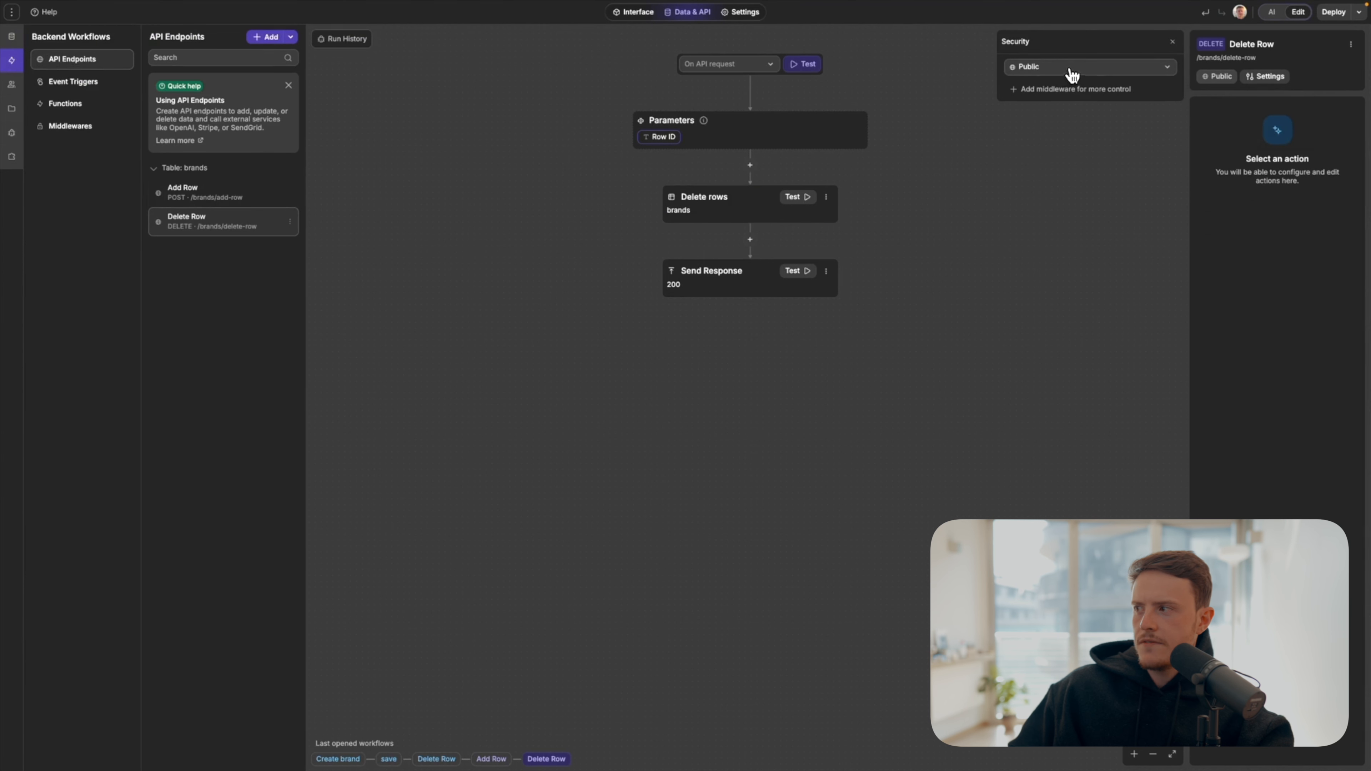
click(1072, 76)
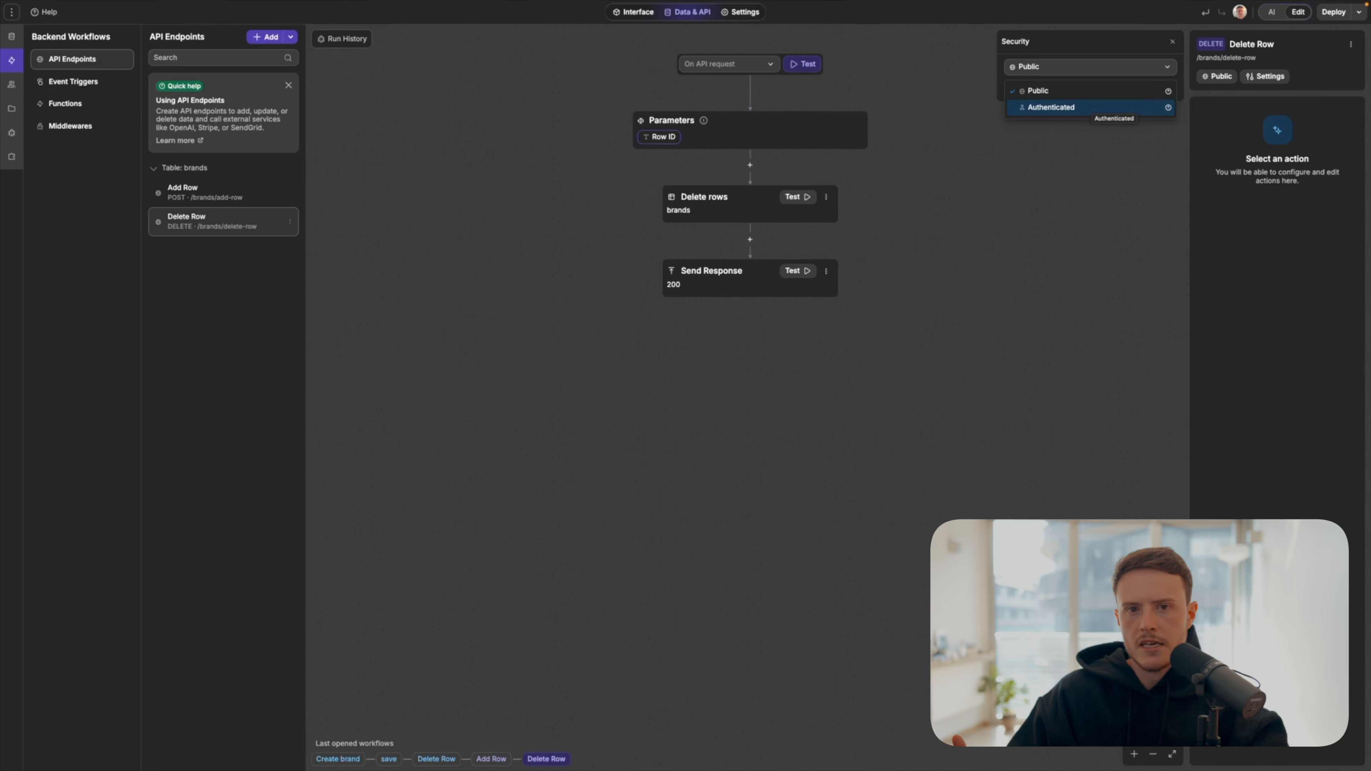
click(1074, 107)
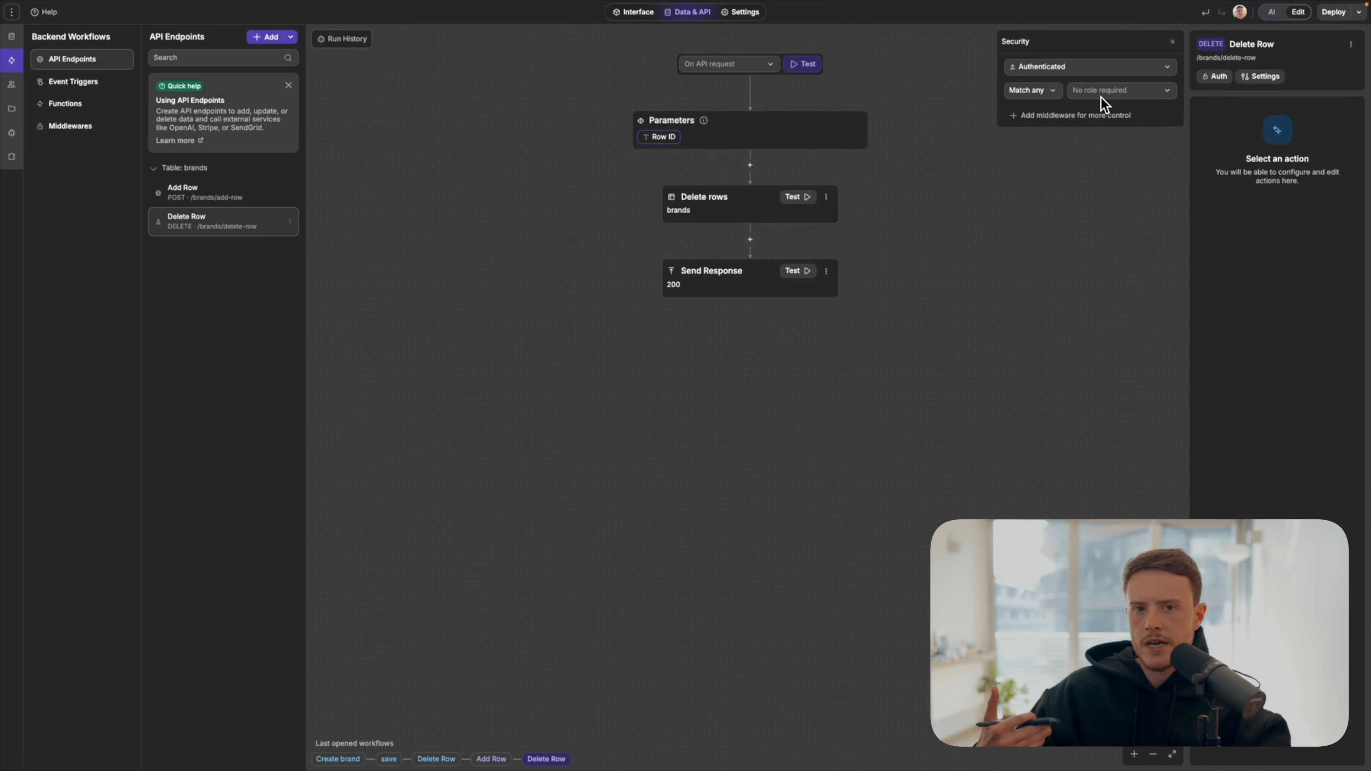
Step: Circle the role requirement setting and the workflow's action blocks with the annotation pen, and clear the markup
key(ctrl+a)
mouse_move(1003, 71)
mouse_down()
mouse_move(1011, 111)
mouse_move(1179, 116)
mouse_move(1127, 66)
mouse_move(1002, 74)
mouse_up()
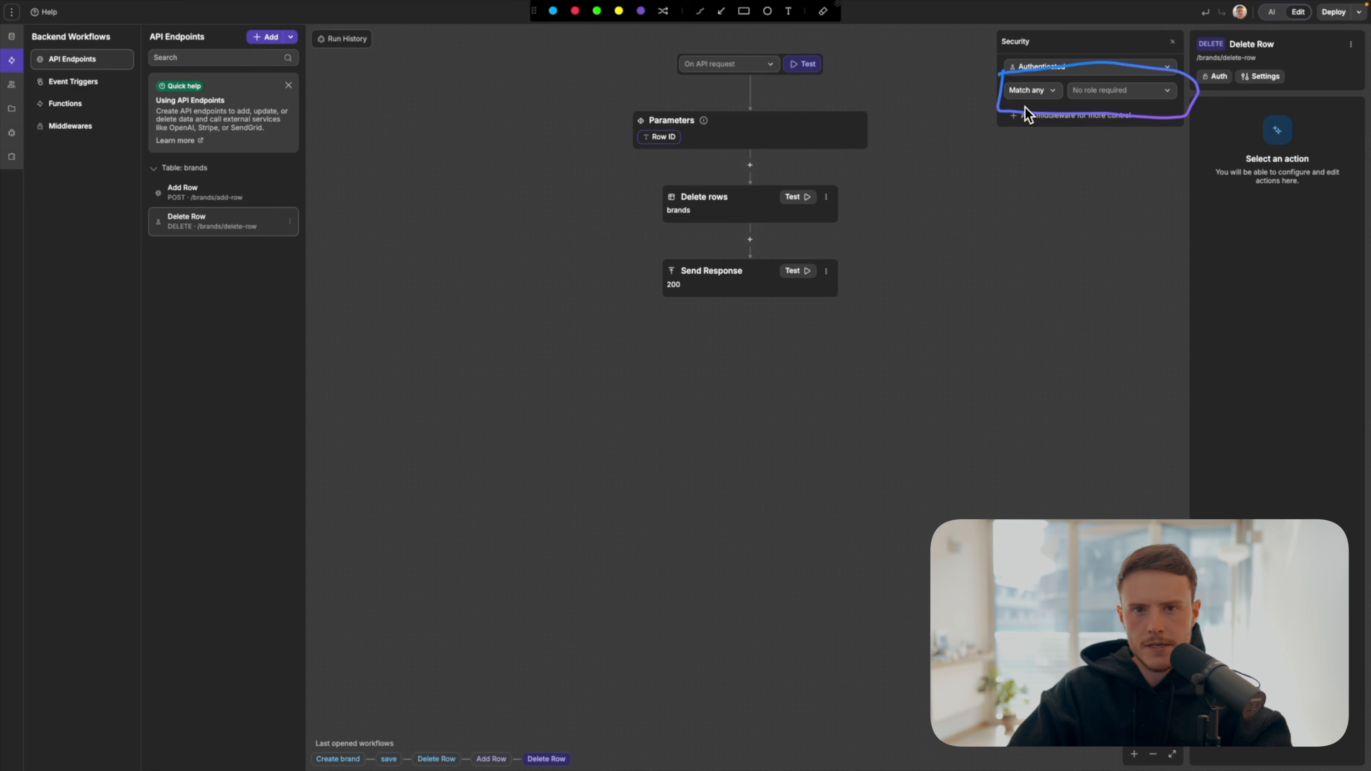
mouse_move(772, 82)
mouse_down()
mouse_move(645, 144)
mouse_move(813, 342)
mouse_move(836, 139)
mouse_move(739, 100)
mouse_up()
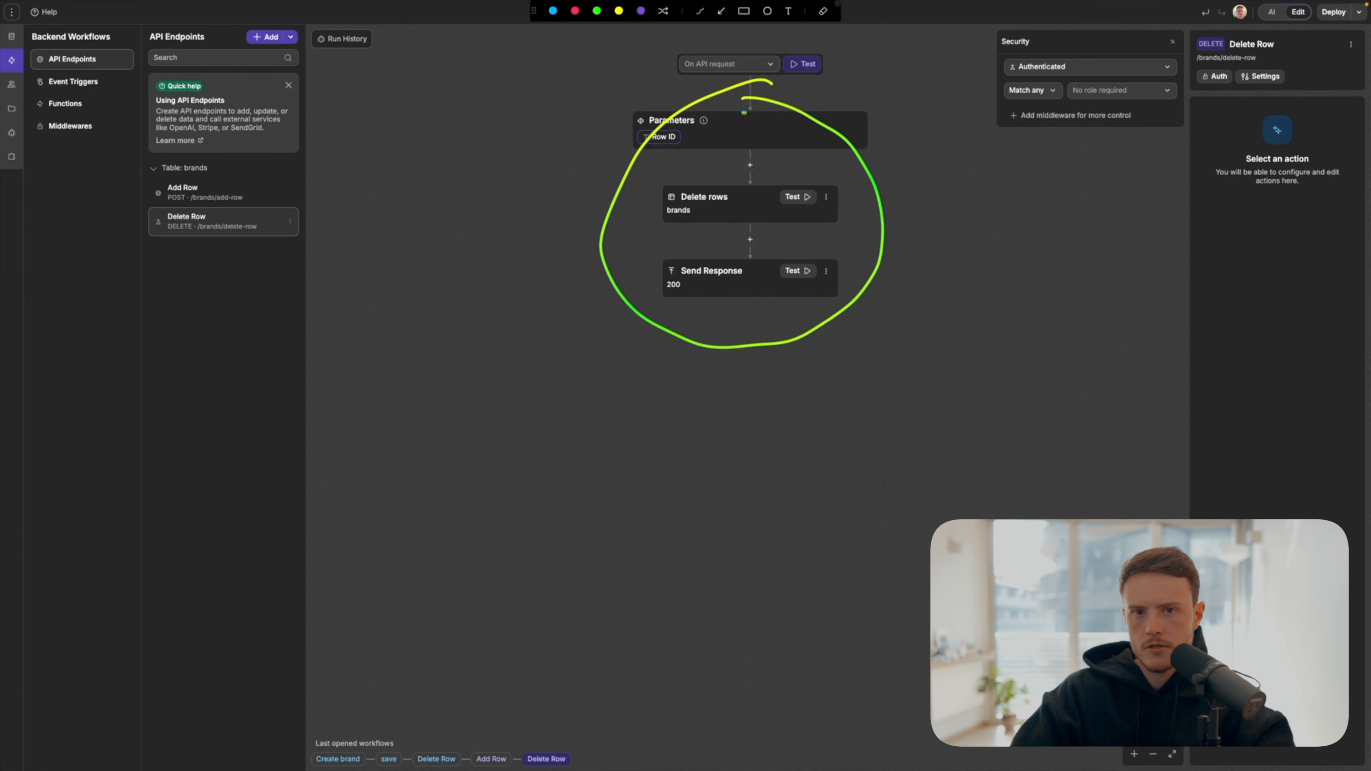
key(Escape)
Step: Create a role named "admin" as the required role for the Delete Row endpoint
click(1117, 91)
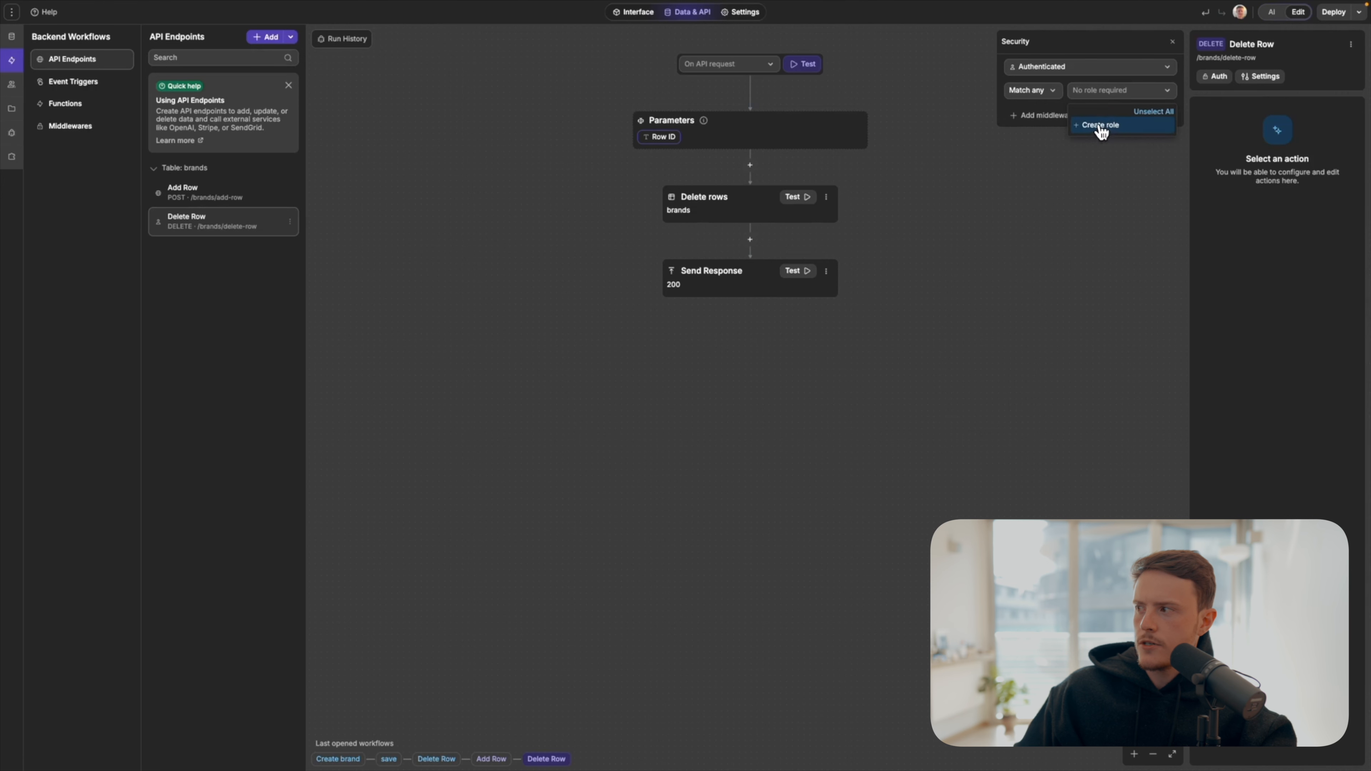
click(1102, 126)
text(admin)
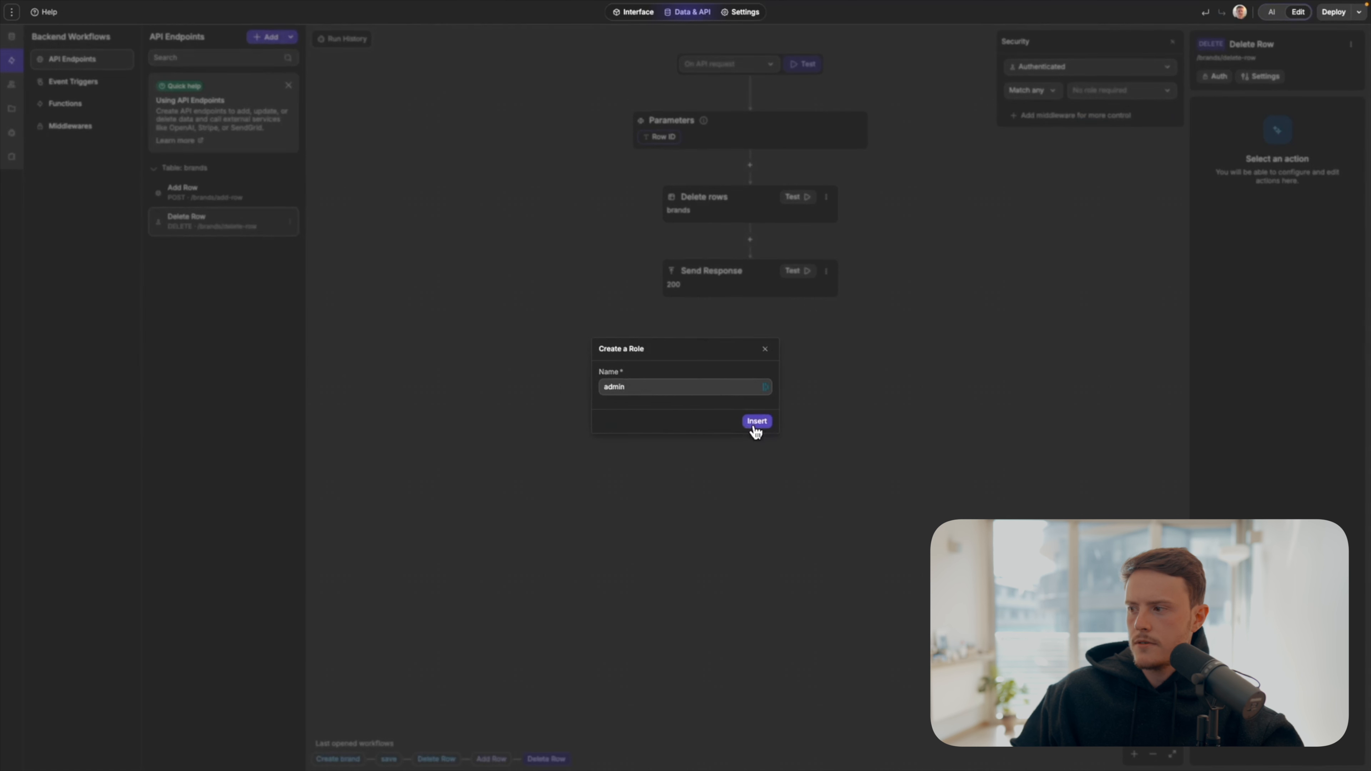
click(756, 423)
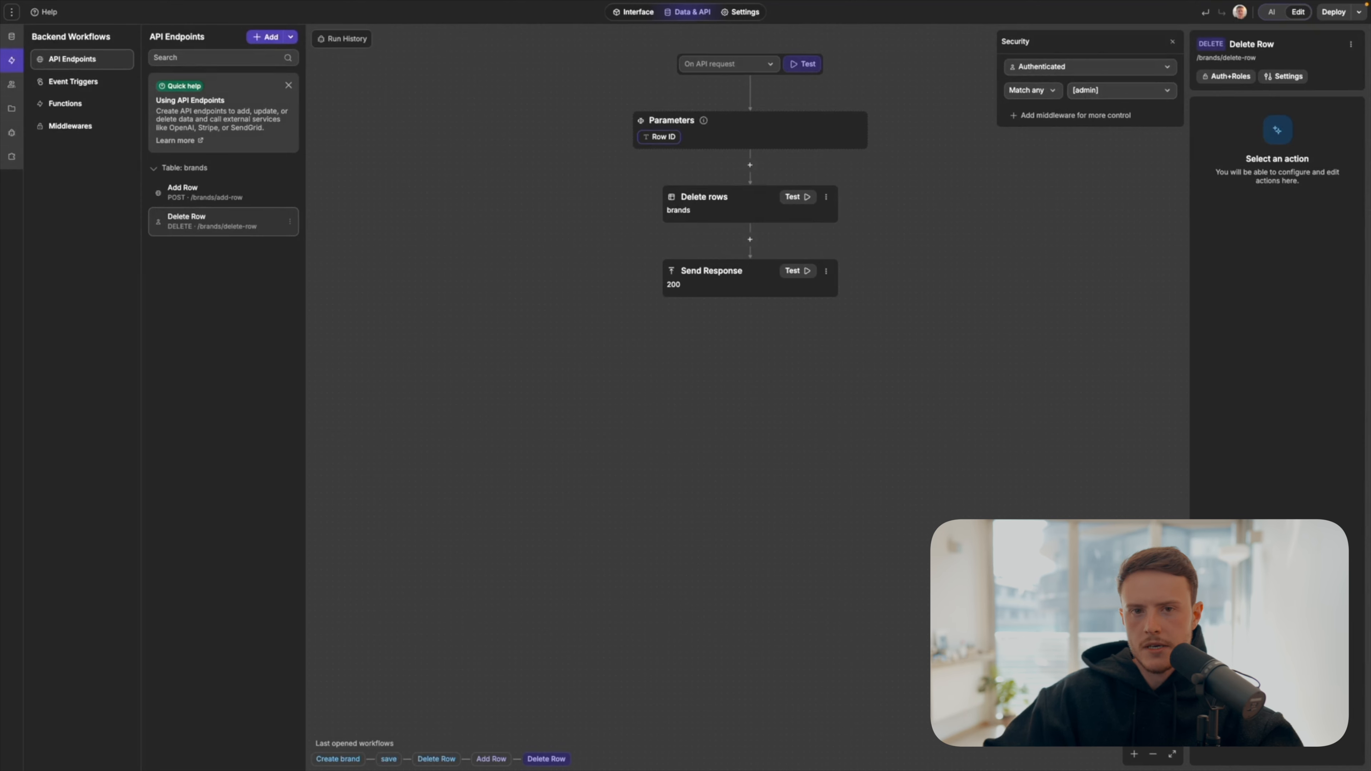
Step: Open the authentication users table and the roles field of the second user
click(24, 92)
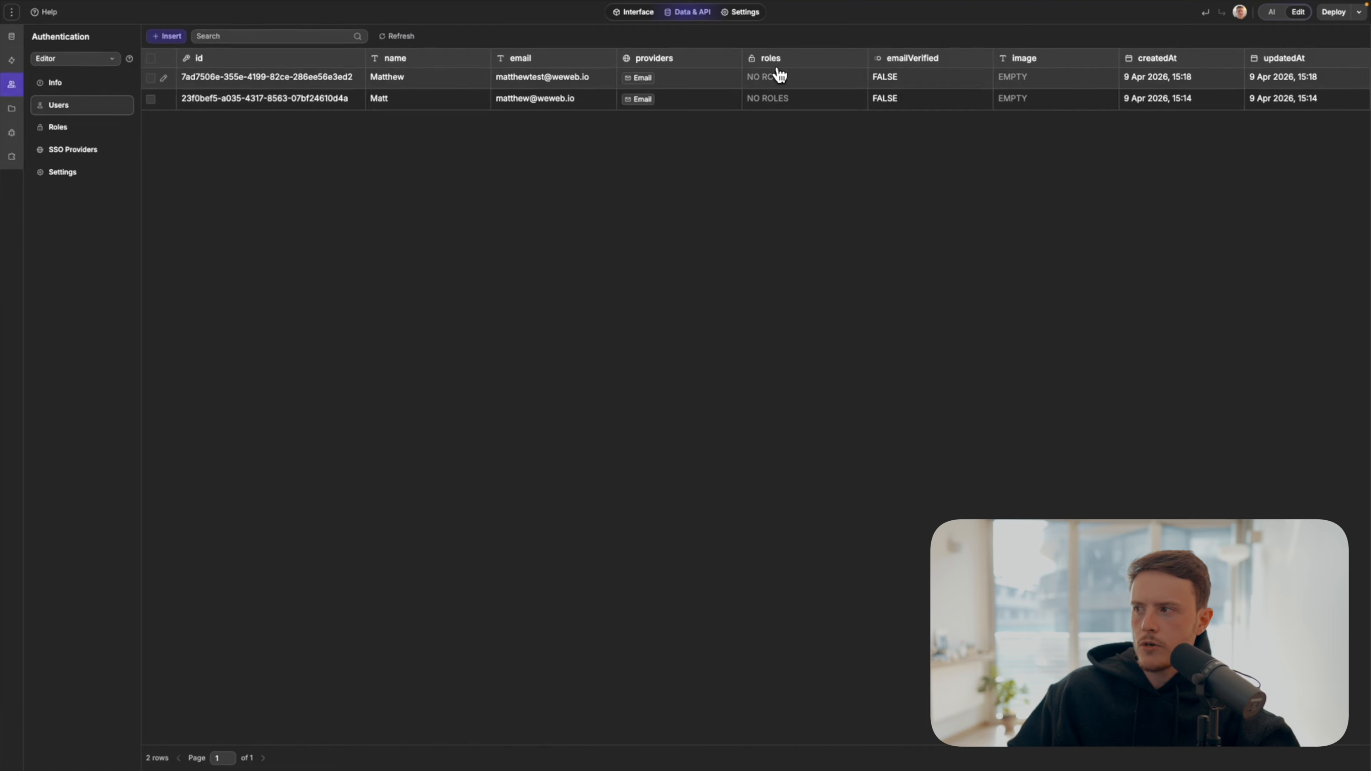
click(766, 99)
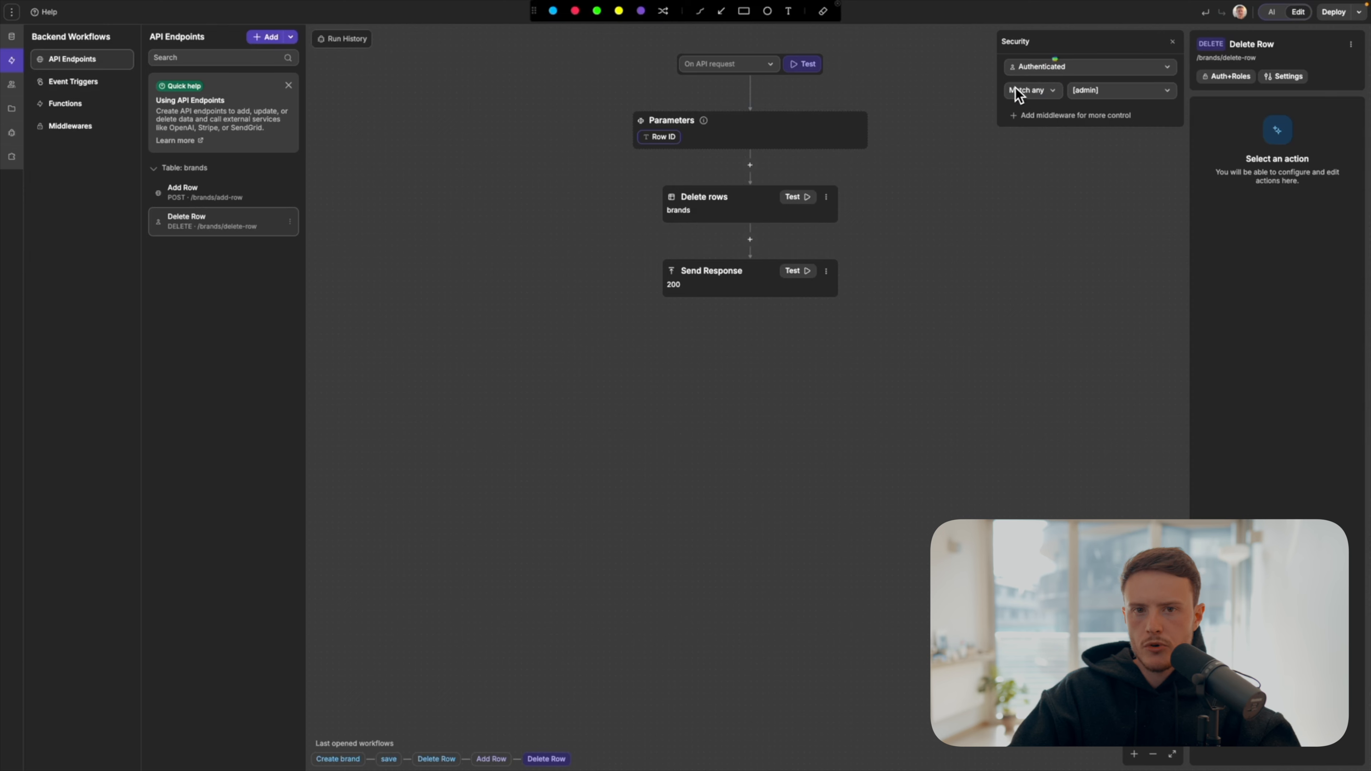
Step: Circle the Delete Row endpoint's security settings with the annotation pen
mouse_move(1105, 34)
mouse_down()
mouse_move(1018, 35)
mouse_move(1149, 138)
mouse_move(1082, 20)
mouse_up()
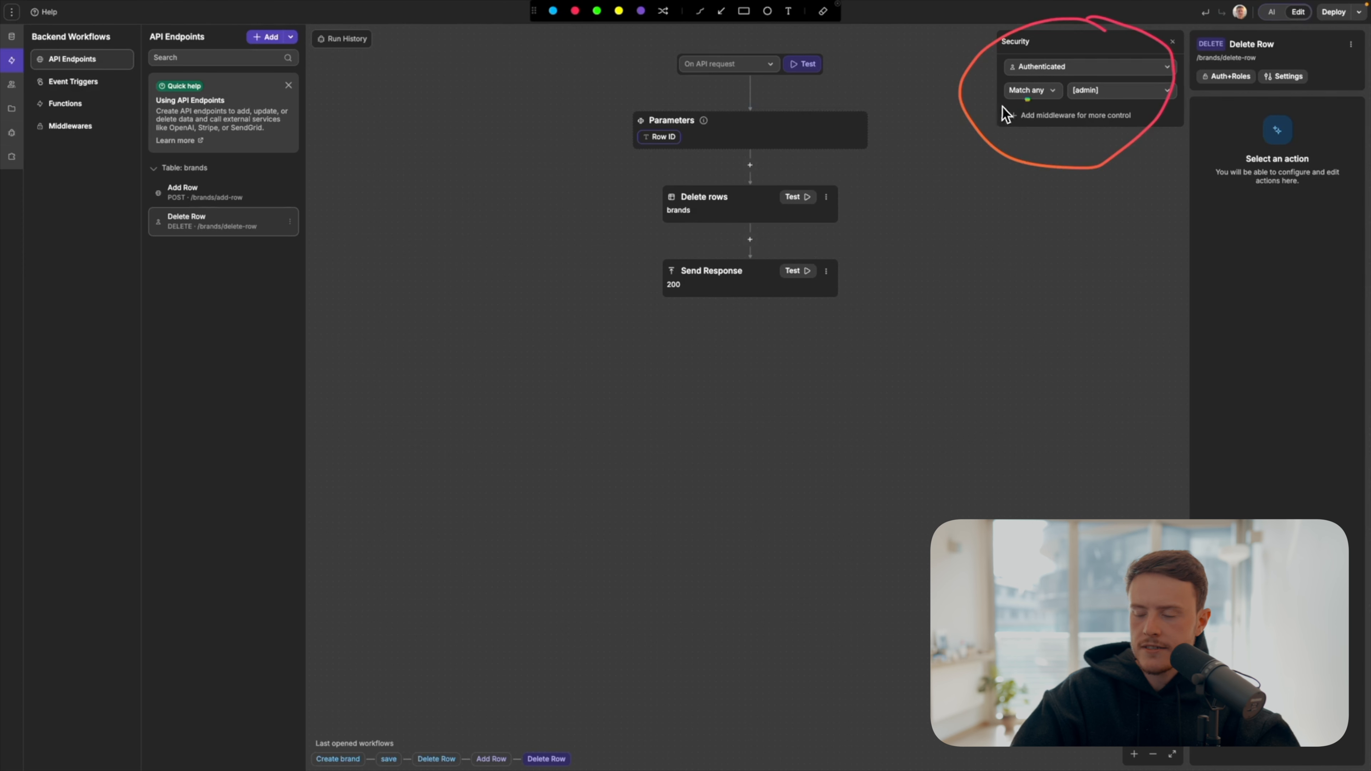
mouse_move(1106, 36)
mouse_down()
mouse_move(1016, 15)
mouse_move(1007, 182)
mouse_move(1198, 105)
mouse_move(1056, 13)
mouse_up()
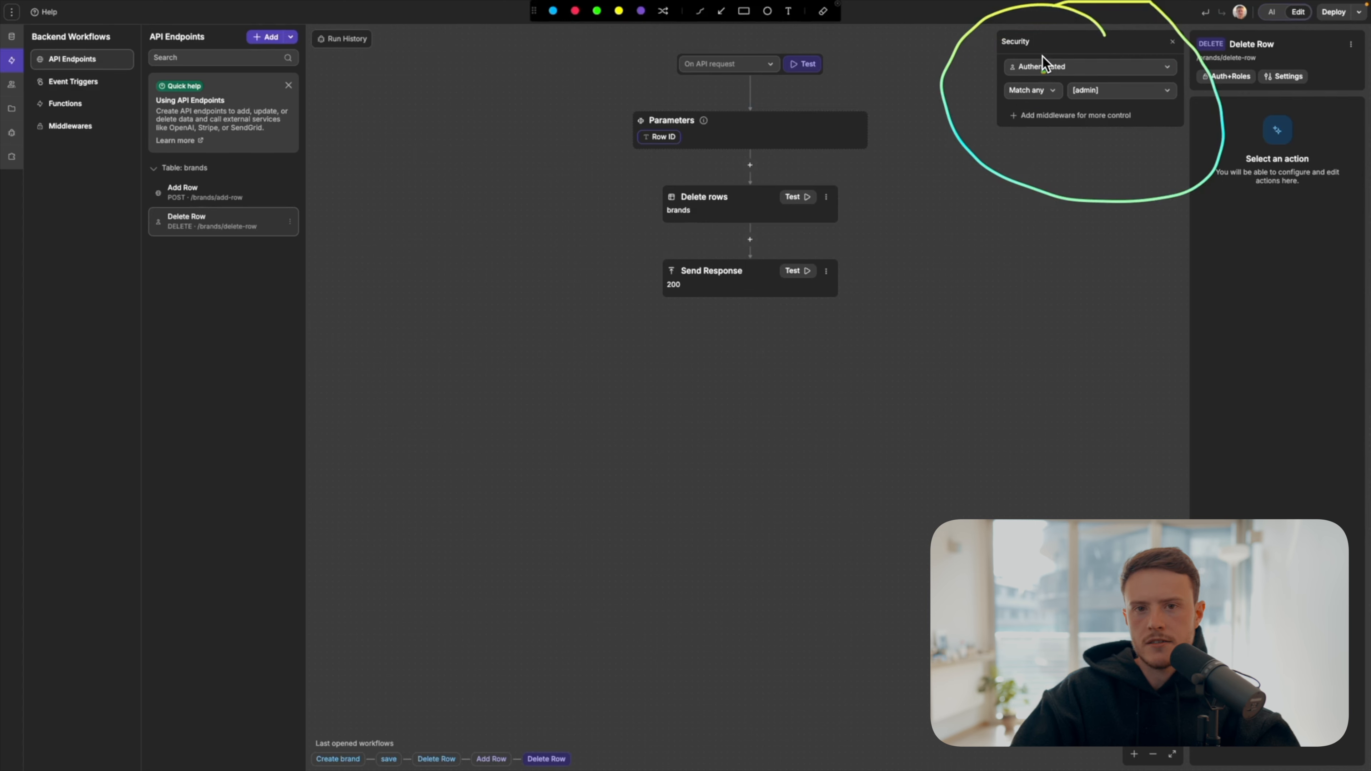
mouse_move(1001, 54)
mouse_down()
mouse_move(996, 100)
mouse_move(1128, 102)
mouse_move(1174, 65)
mouse_move(995, 58)
mouse_move(998, 114)
mouse_move(1111, 123)
mouse_move(1172, 101)
mouse_move(1051, 88)
mouse_up()
Step: Switch to the Excalidraw whiteboard and underline the security panel and middleware agenda lines with the laser pointer
mouse_move(361, 402)
mouse_down()
mouse_move(939, 420)
mouse_move(832, 419)
mouse_up()
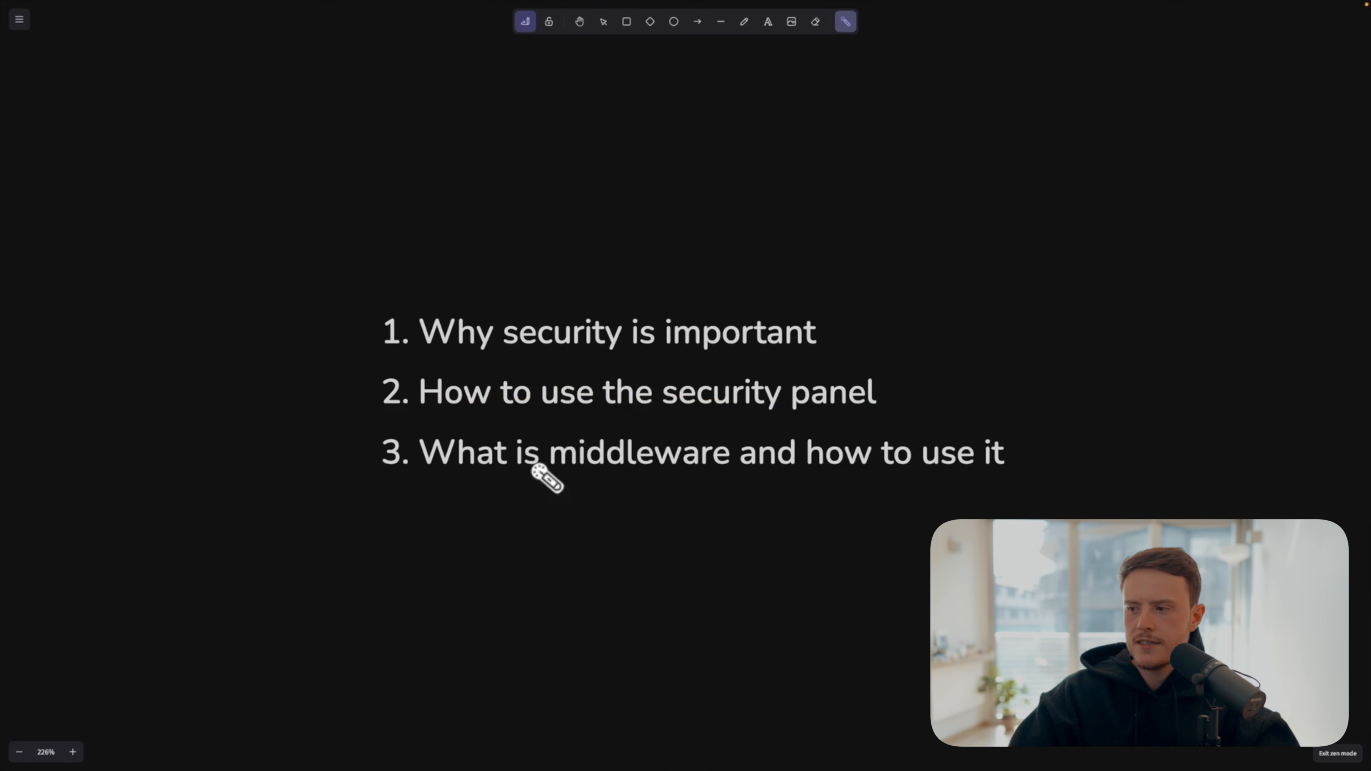
drag(360, 482, 1042, 485)
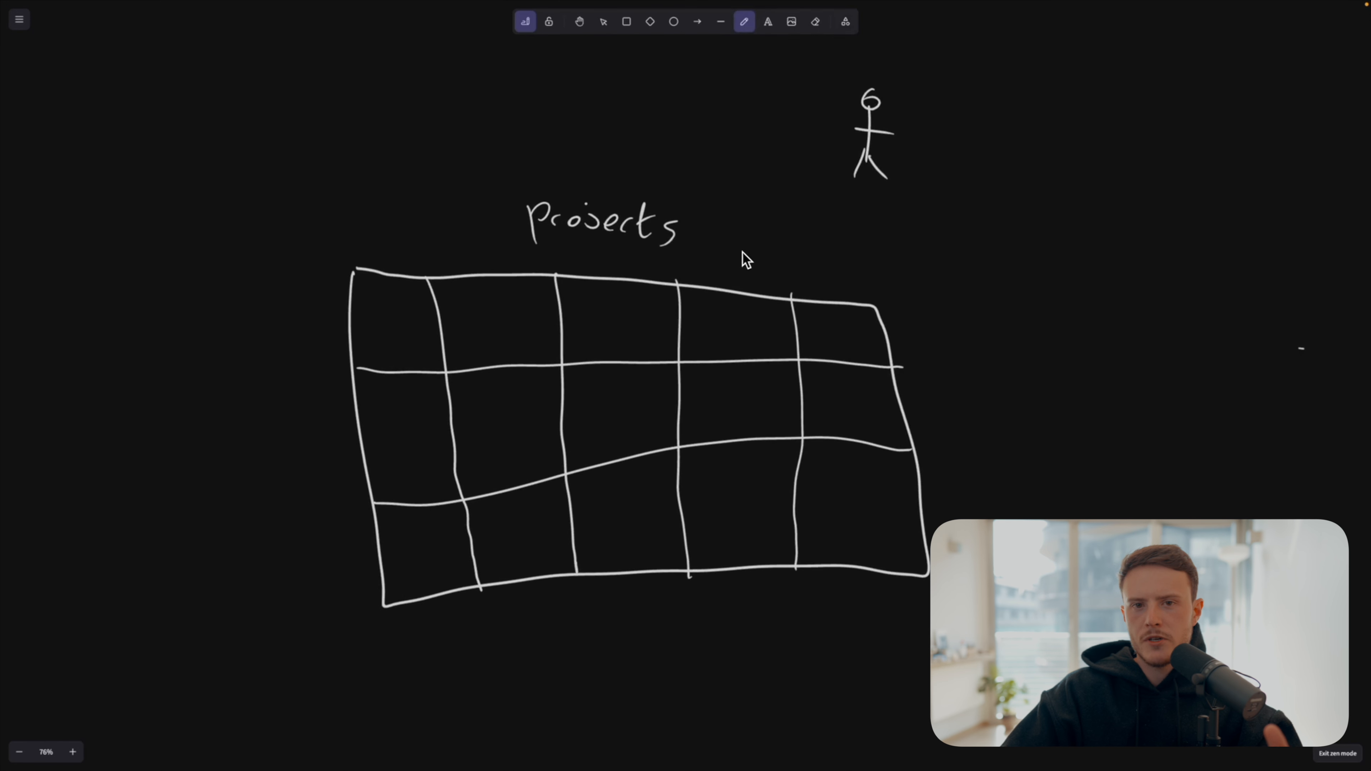
Step: Handwrite "API" with "/delete" beneath it, to the right of the projects table sketch
drag(740, 260, 808, 284)
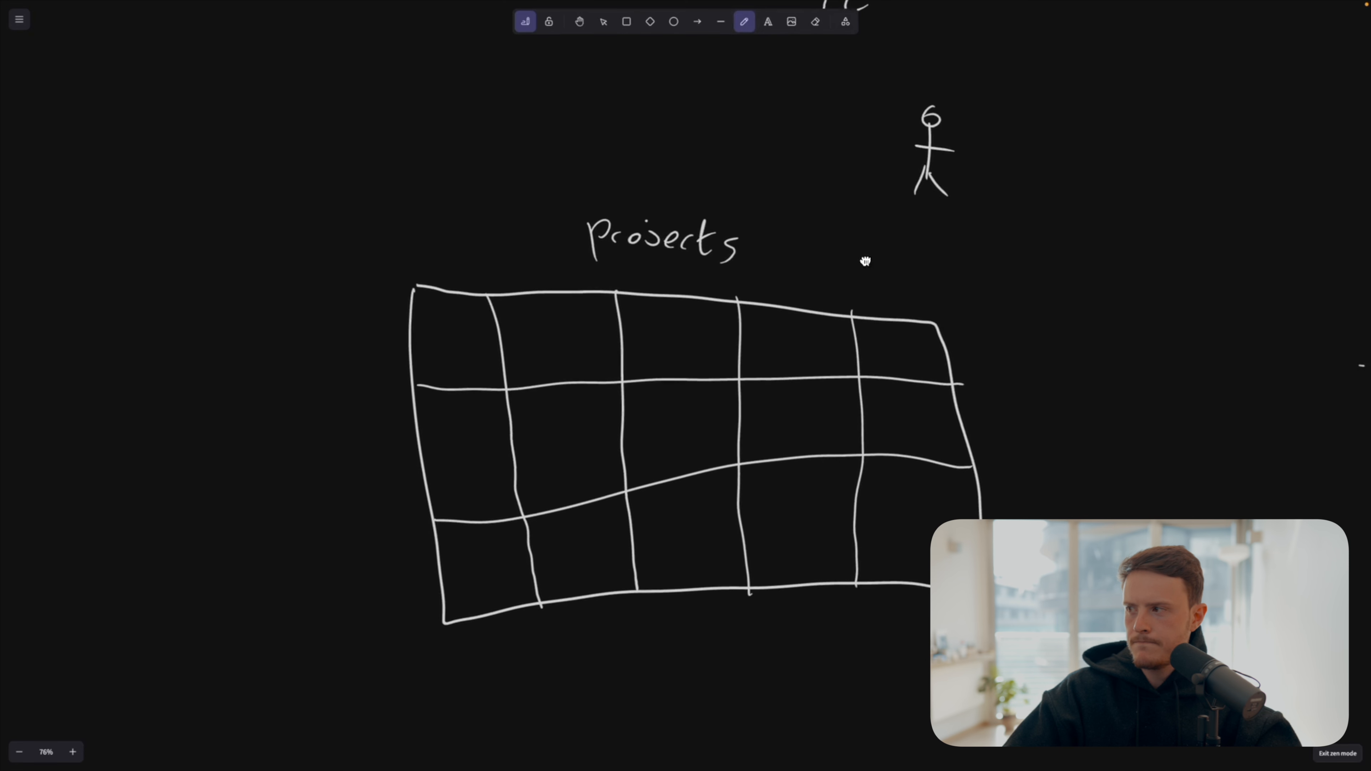
drag(865, 260, 723, 226)
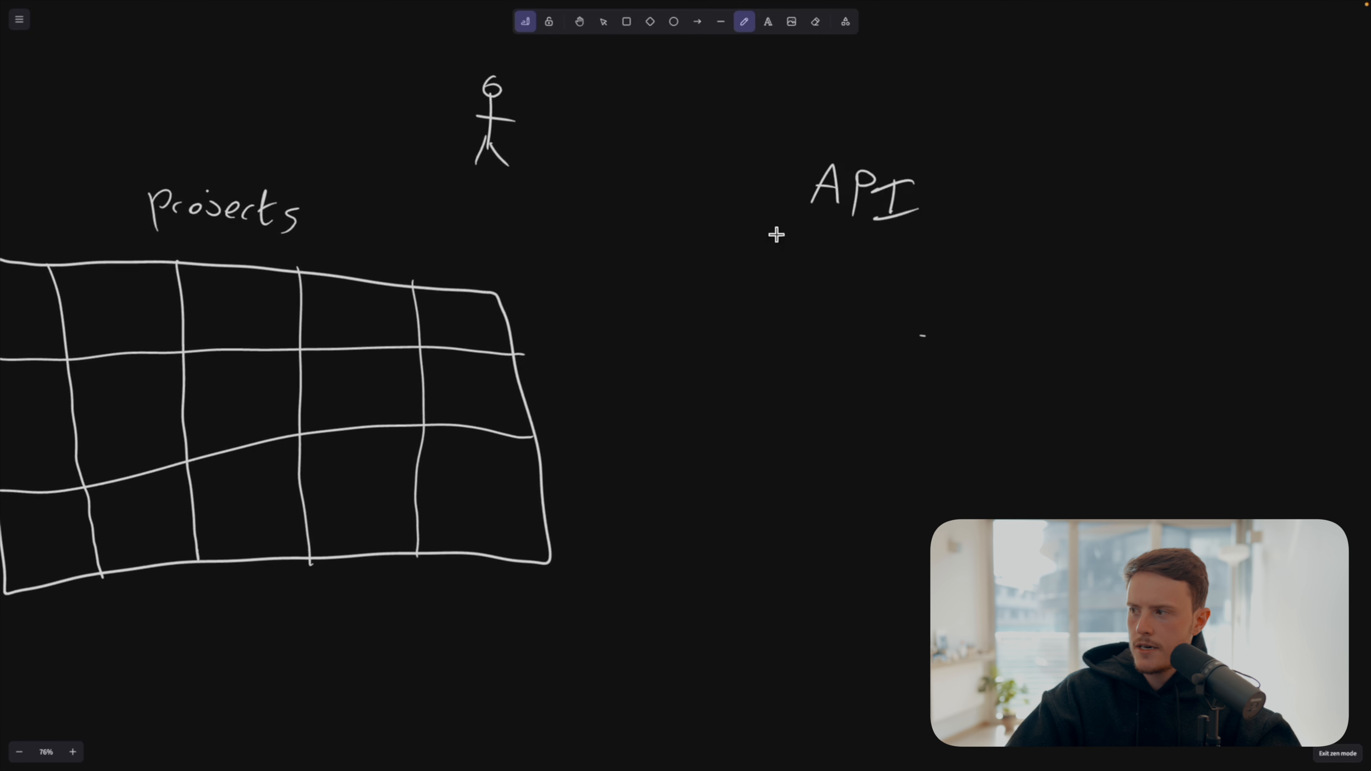
mouse_move(777, 227)
mouse_down()
mouse_move(759, 257)
mouse_move(864, 266)
mouse_up()
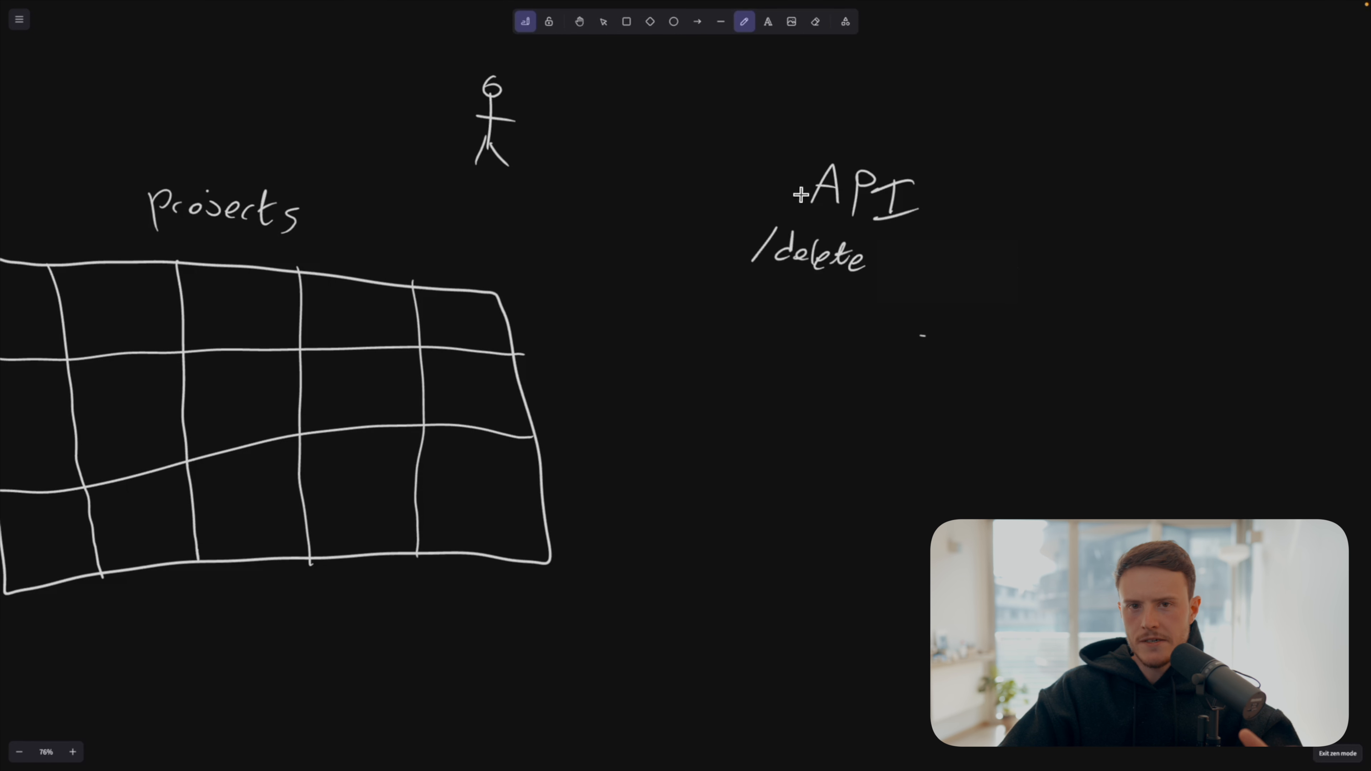
mouse_move(589, 297)
mouse_down()
mouse_move(531, 335)
mouse_move(542, 299)
mouse_up()
key(super+z)
mouse_move(735, 142)
mouse_down()
mouse_move(1015, 327)
mouse_move(756, 170)
mouse_up()
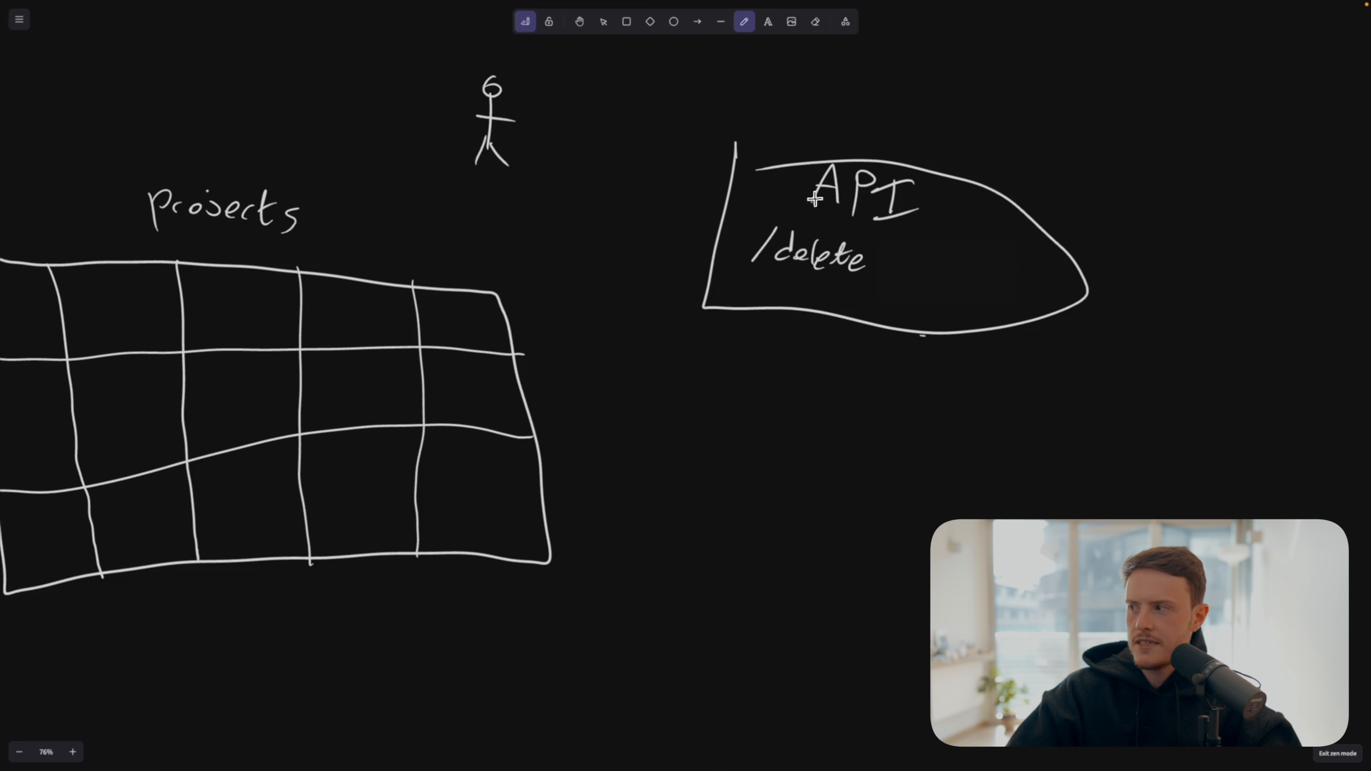
drag(950, 113, 979, 112)
drag(958, 136, 990, 145)
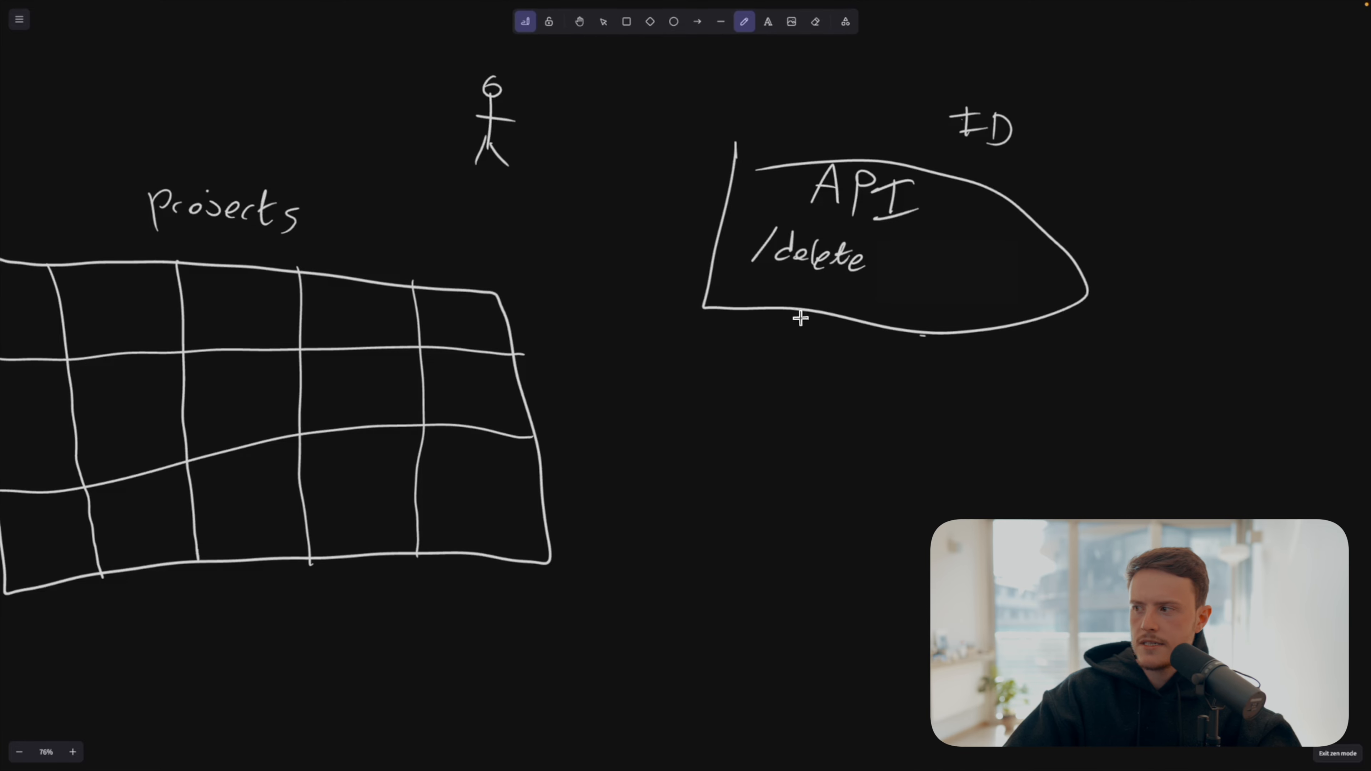
mouse_move(789, 338)
mouse_down()
mouse_move(564, 414)
mouse_move(620, 426)
mouse_up()
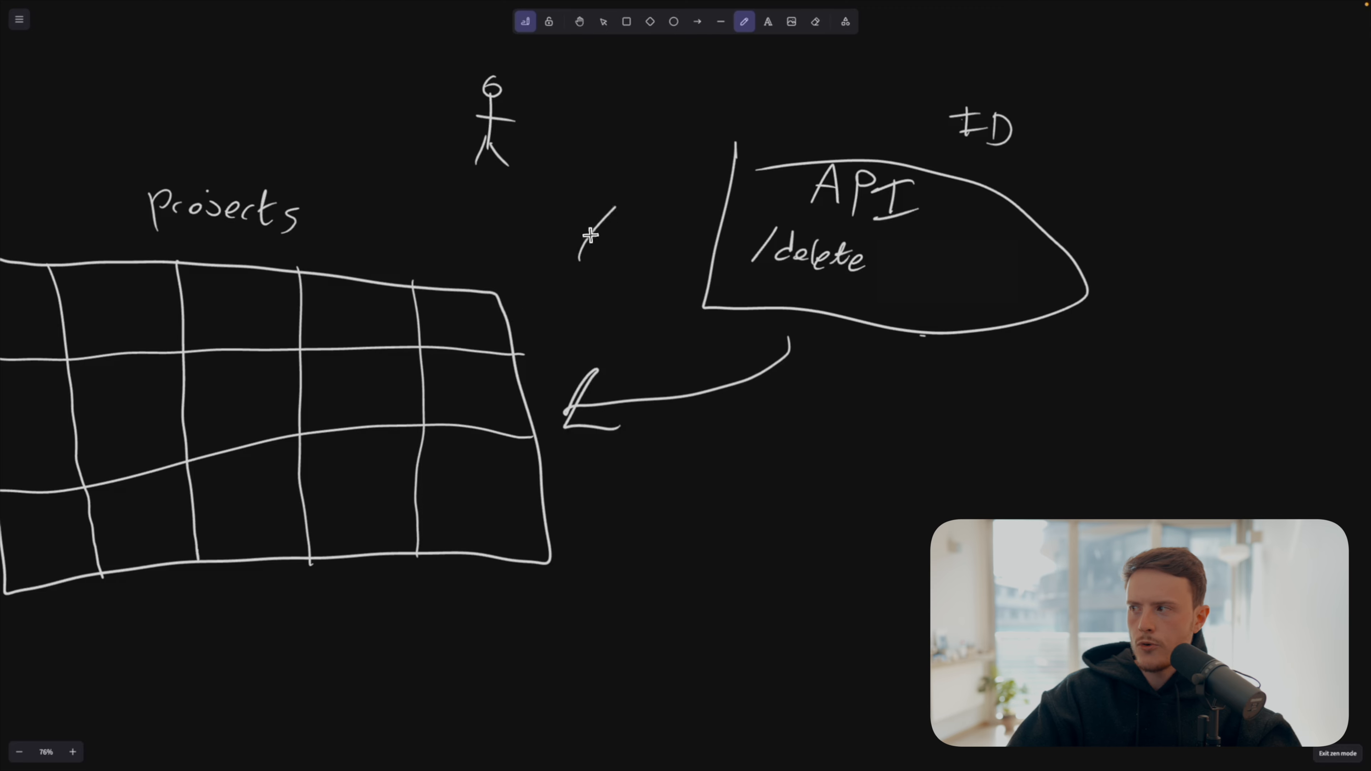
mouse_move(579, 260)
mouse_down()
mouse_move(854, 129)
mouse_move(829, 152)
mouse_up()
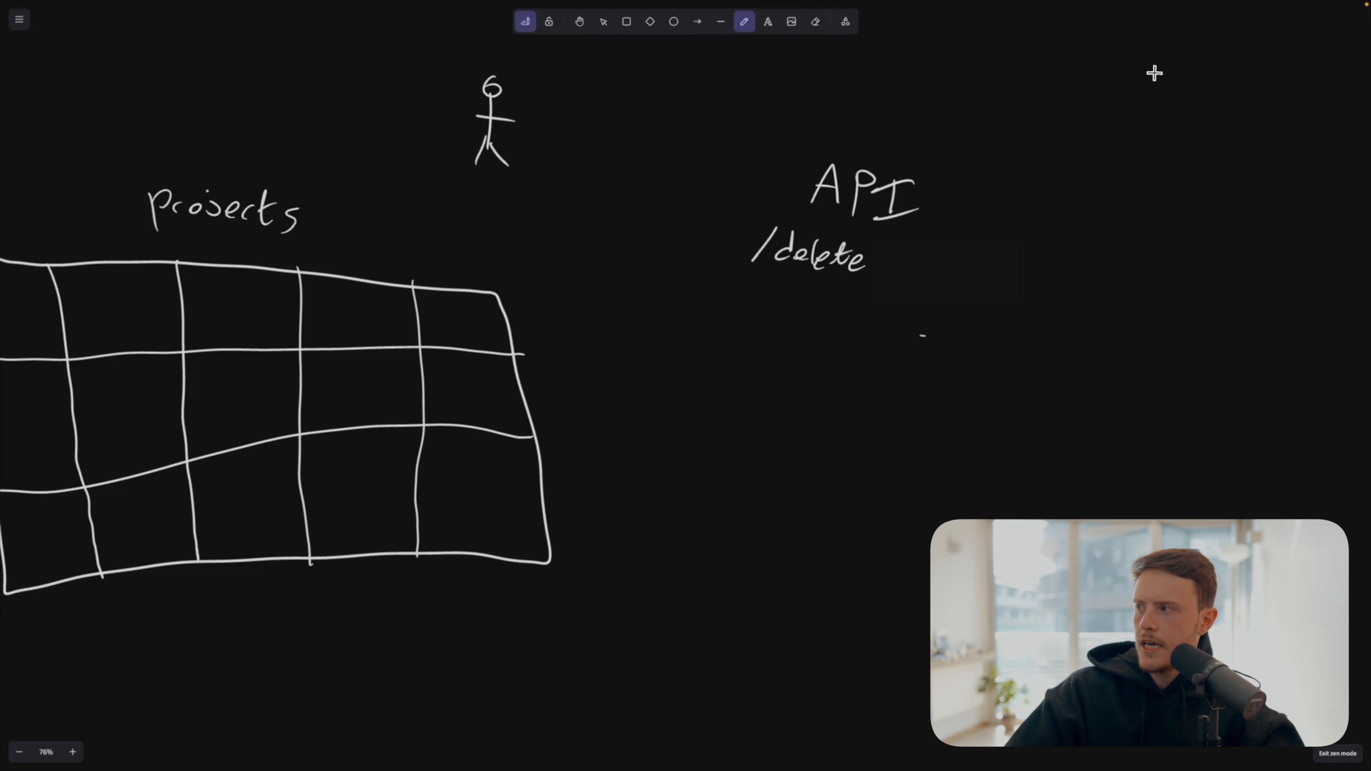
Step: Draw a stick figure to the right of "API" with a curved arrow pointing from it to "API"
mouse_move(1147, 80)
mouse_down()
mouse_move(1139, 135)
mouse_move(1170, 120)
mouse_move(1116, 152)
mouse_up()
drag(1143, 136, 1157, 162)
mouse_move(1094, 108)
mouse_down()
mouse_move(1004, 93)
mouse_move(981, 125)
mouse_up()
drag(926, 166, 948, 129)
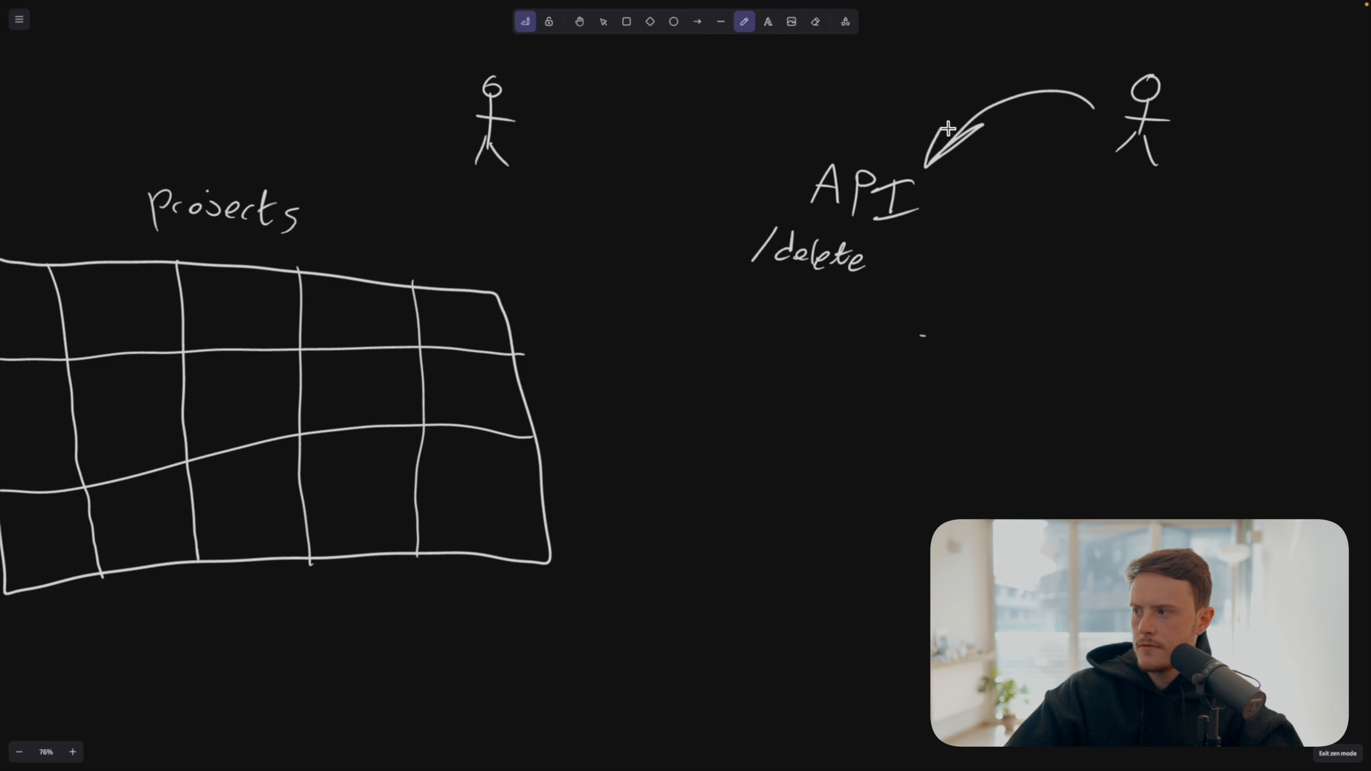
Step: Draw an arrow from below "/delete" to the projects table, with a small circle at its start
mouse_move(737, 315)
mouse_down()
mouse_move(769, 326)
mouse_move(718, 364)
mouse_move(589, 412)
mouse_up()
mouse_move(646, 333)
mouse_down()
mouse_move(586, 426)
mouse_move(657, 420)
mouse_up()
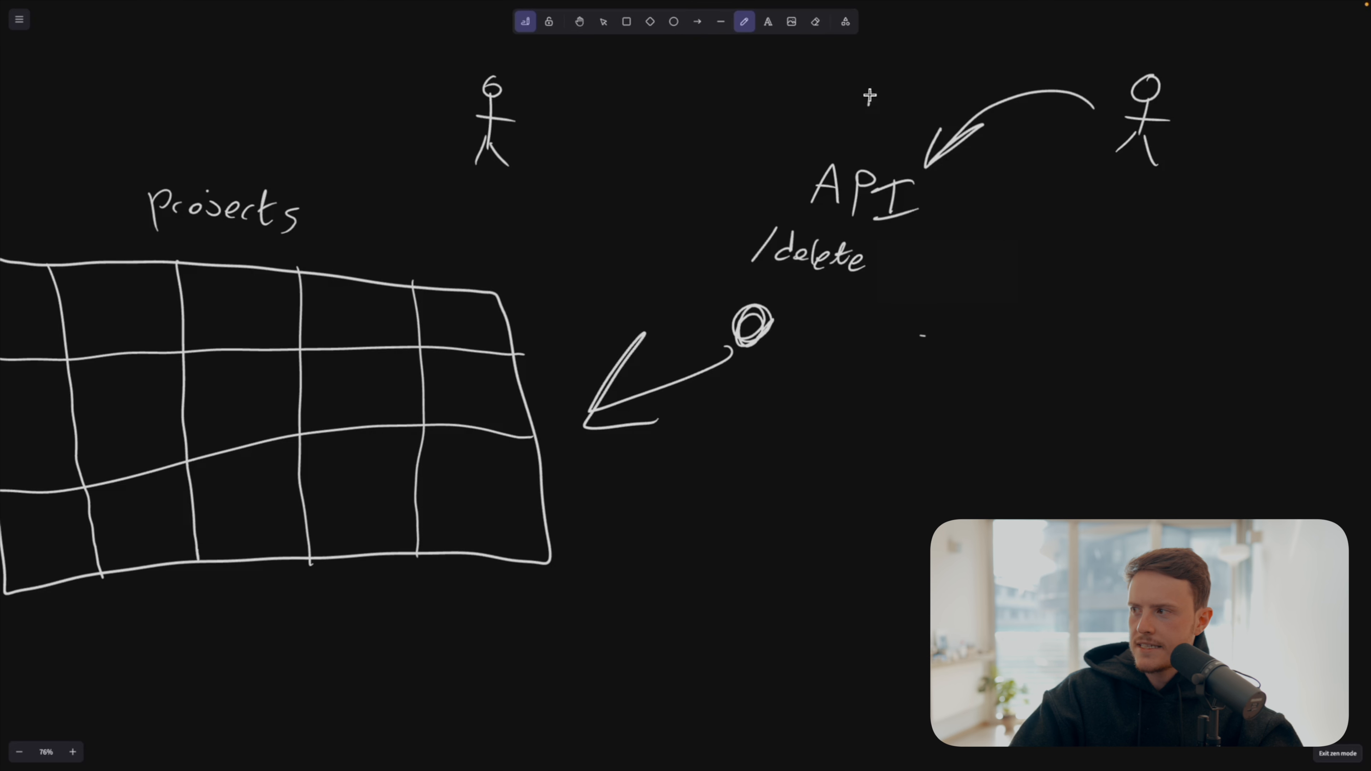
Step: Frame the head of the arrow into "API" with a box and an ellipse, retrace its line, and scribble a small circle beside "API"
mouse_move(870, 93)
mouse_down()
mouse_move(1022, 157)
mouse_move(883, 103)
mouse_up()
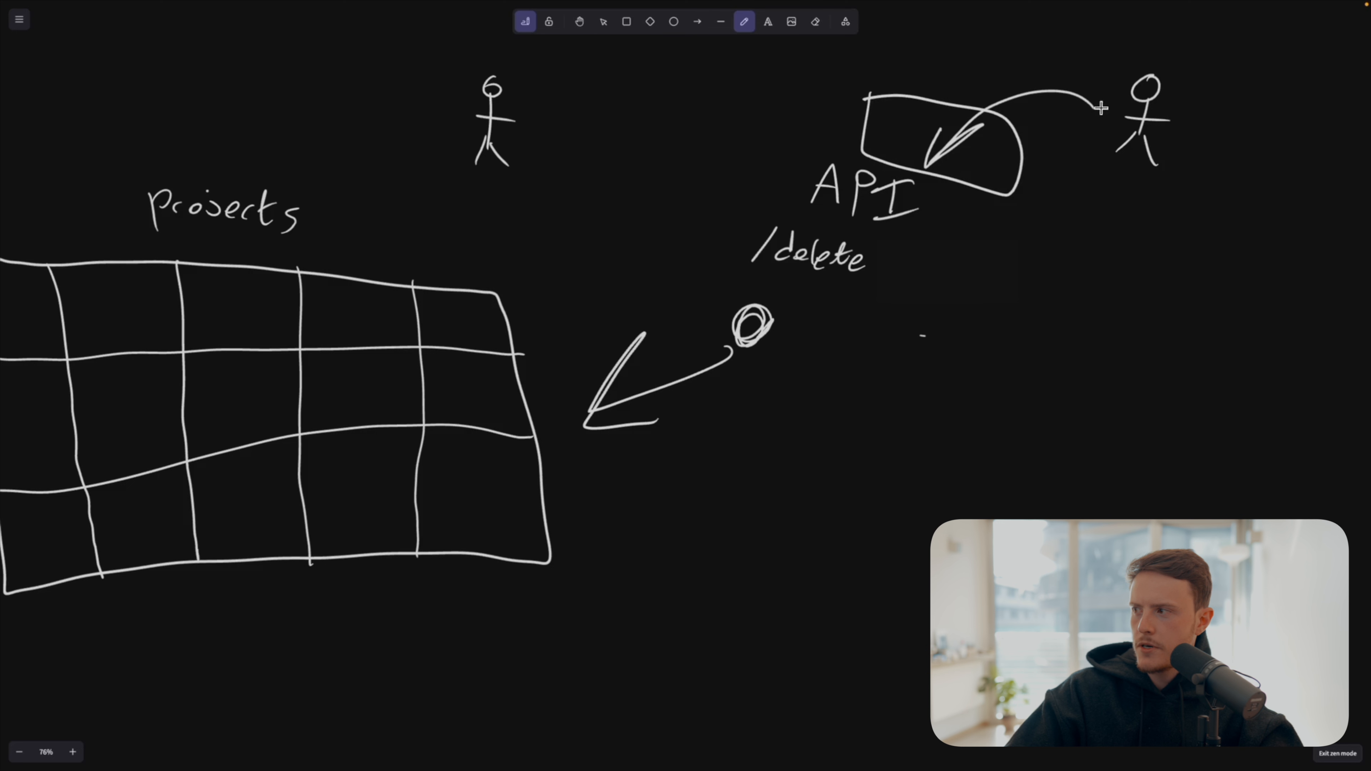
mouse_move(1101, 109)
mouse_down()
mouse_move(995, 108)
mouse_move(981, 123)
mouse_up()
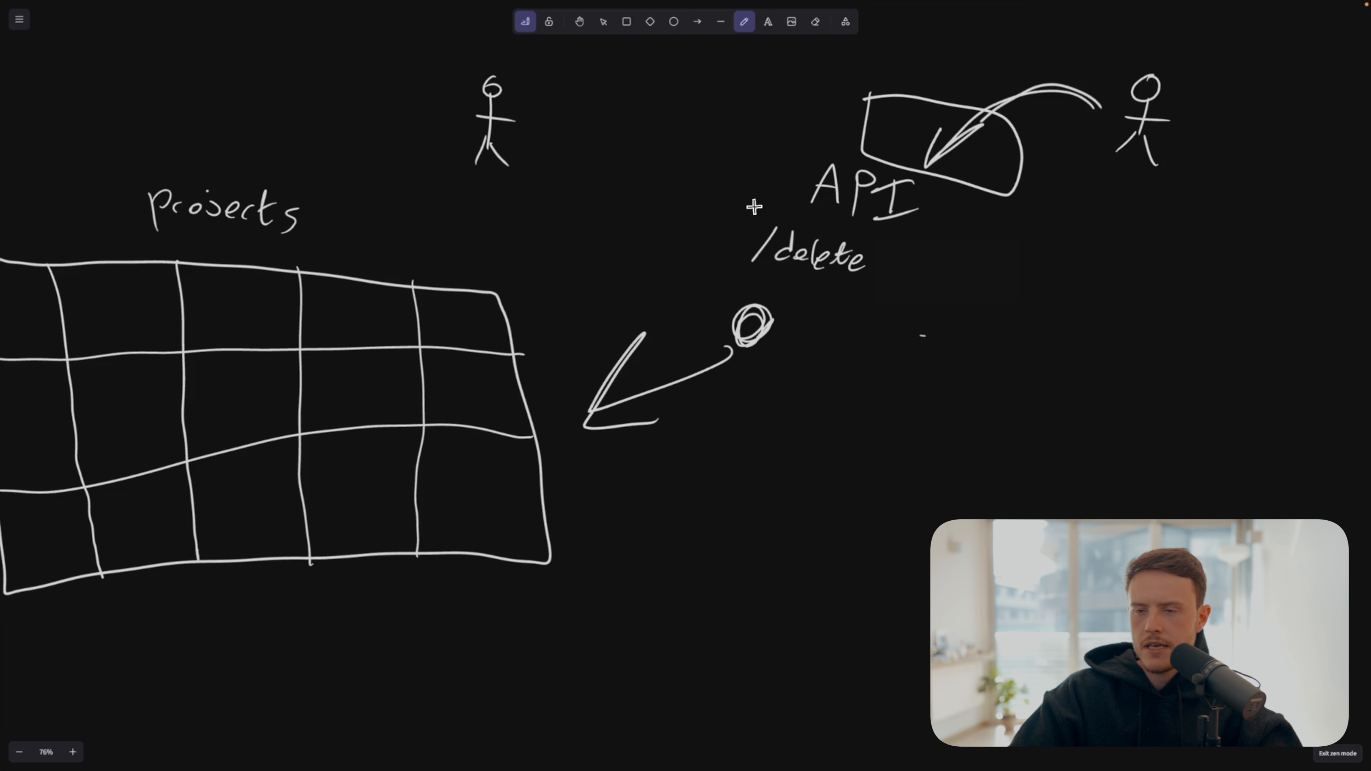
mouse_move(749, 181)
mouse_down()
mouse_move(735, 214)
mouse_move(759, 205)
mouse_up()
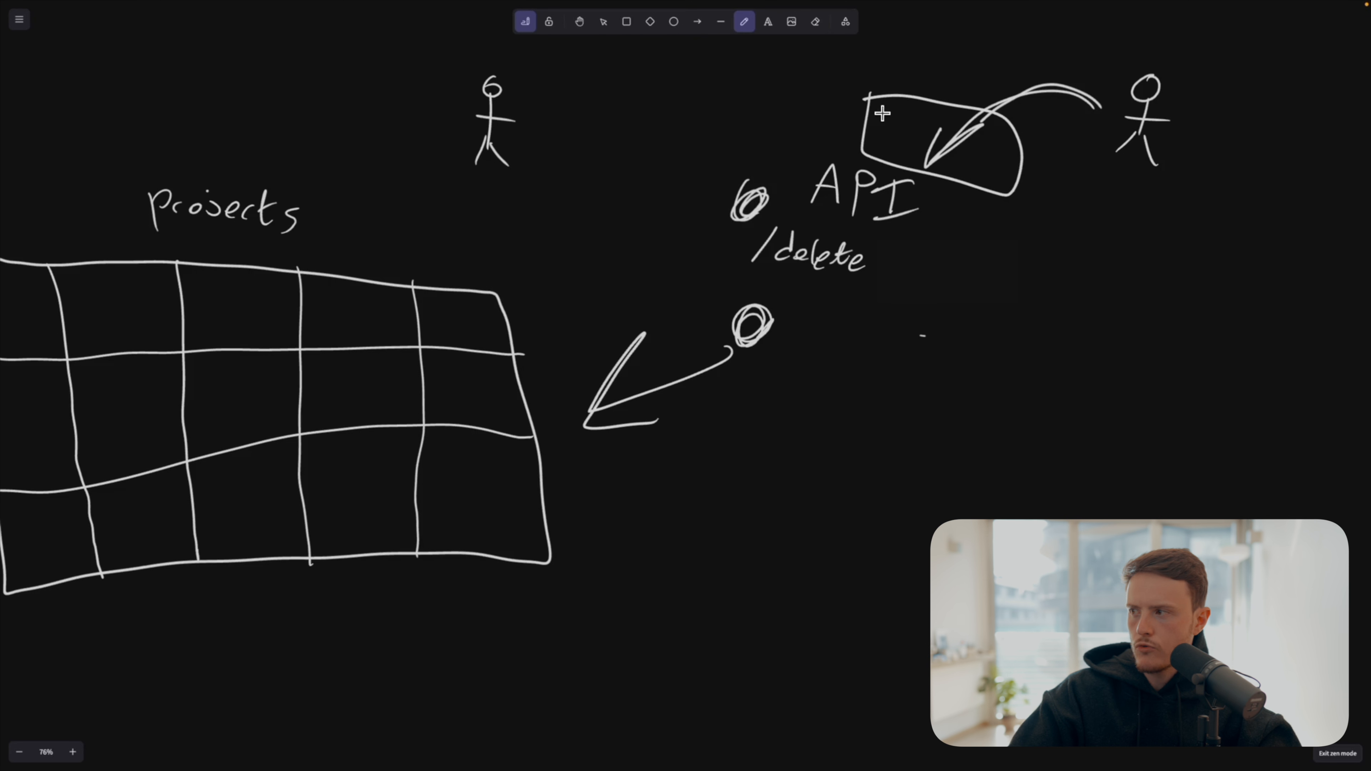
mouse_move(878, 108)
mouse_down()
mouse_move(870, 149)
mouse_move(875, 128)
mouse_up()
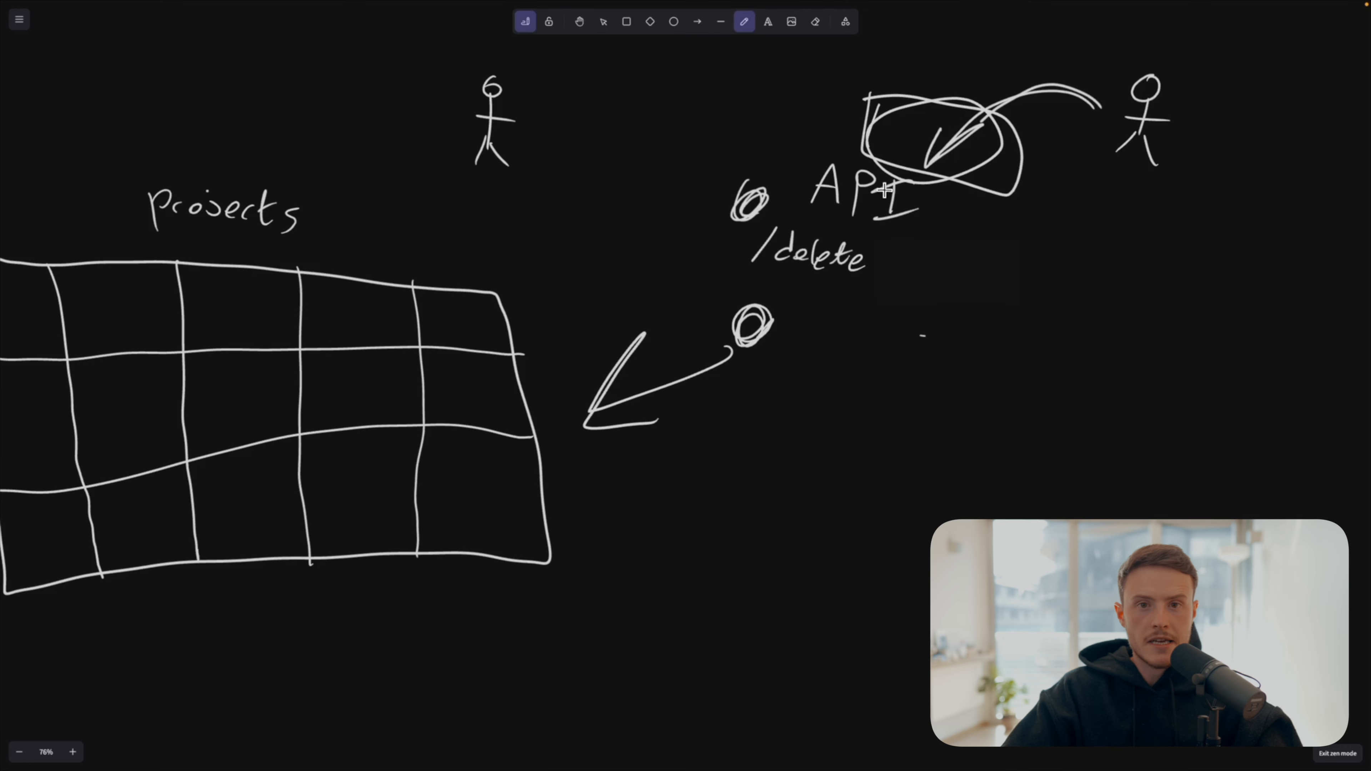
Step: Handwrite "Brands" on an empty area of the whiteboard, with an upward arrow leading to "Company" above it
drag(561, 204, 564, 228)
mouse_move(559, 181)
mouse_down()
mouse_move(570, 215)
mouse_move(660, 221)
mouse_up()
mouse_move(675, 173)
mouse_down()
mouse_move(676, 227)
mouse_move(690, 222)
mouse_move(676, 240)
mouse_move(629, 211)
mouse_up()
scroll(643, 216, up, 2)
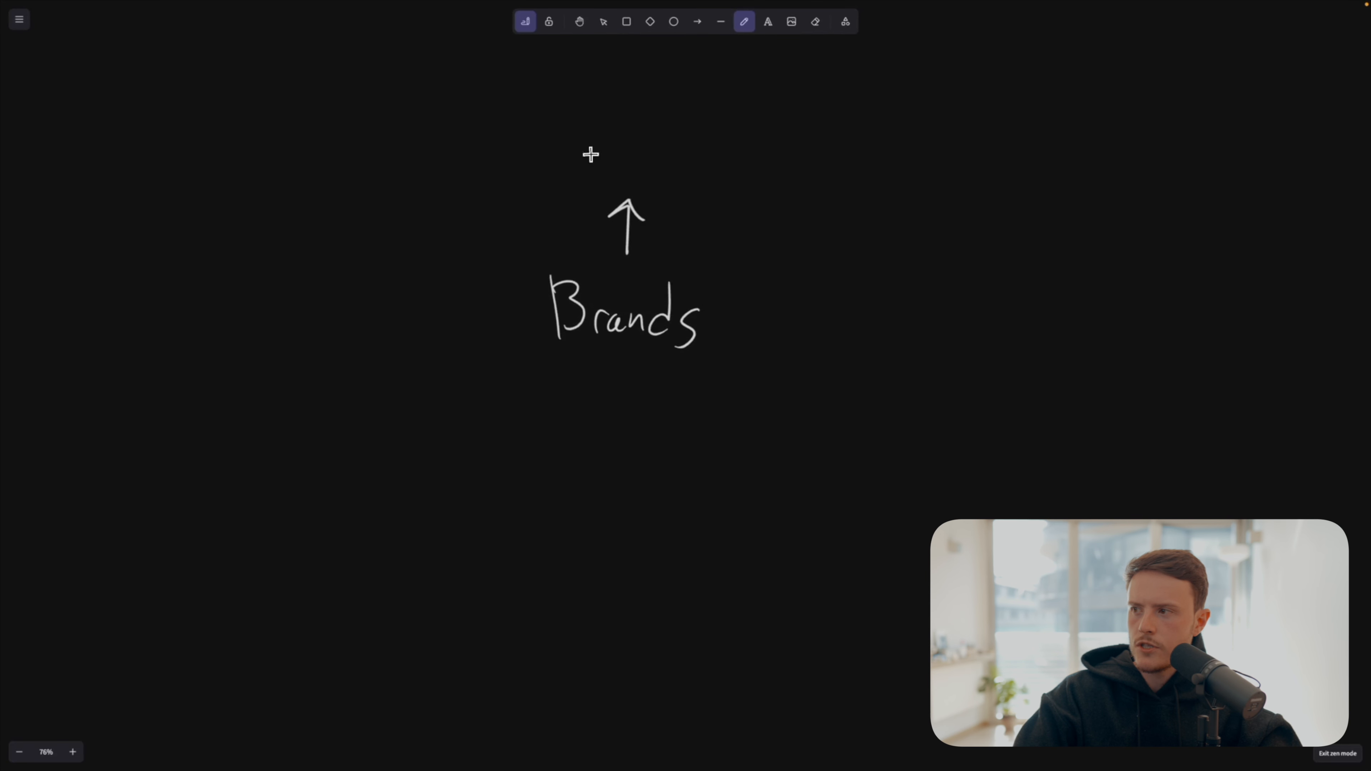
drag(584, 146, 583, 174)
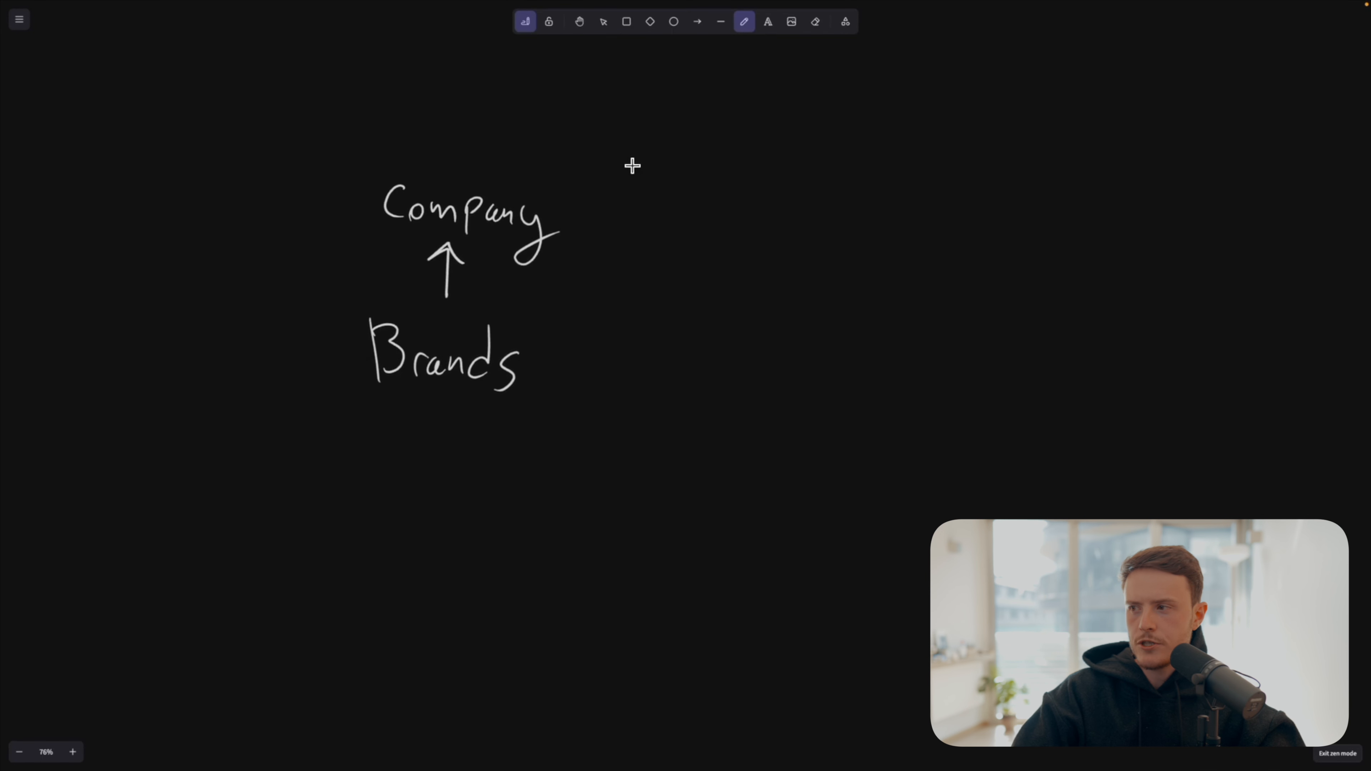
Step: Handwrite "User" to the right of "Company" on the whiteboard, with an arrow pointing from it to "Company"
mouse_move(779, 196)
mouse_down()
mouse_move(781, 222)
mouse_move(802, 204)
mouse_up()
mouse_move(825, 204)
mouse_down()
mouse_move(806, 229)
mouse_move(837, 236)
mouse_up()
drag(852, 220, 867, 218)
drag(745, 221, 610, 230)
drag(653, 209, 650, 242)
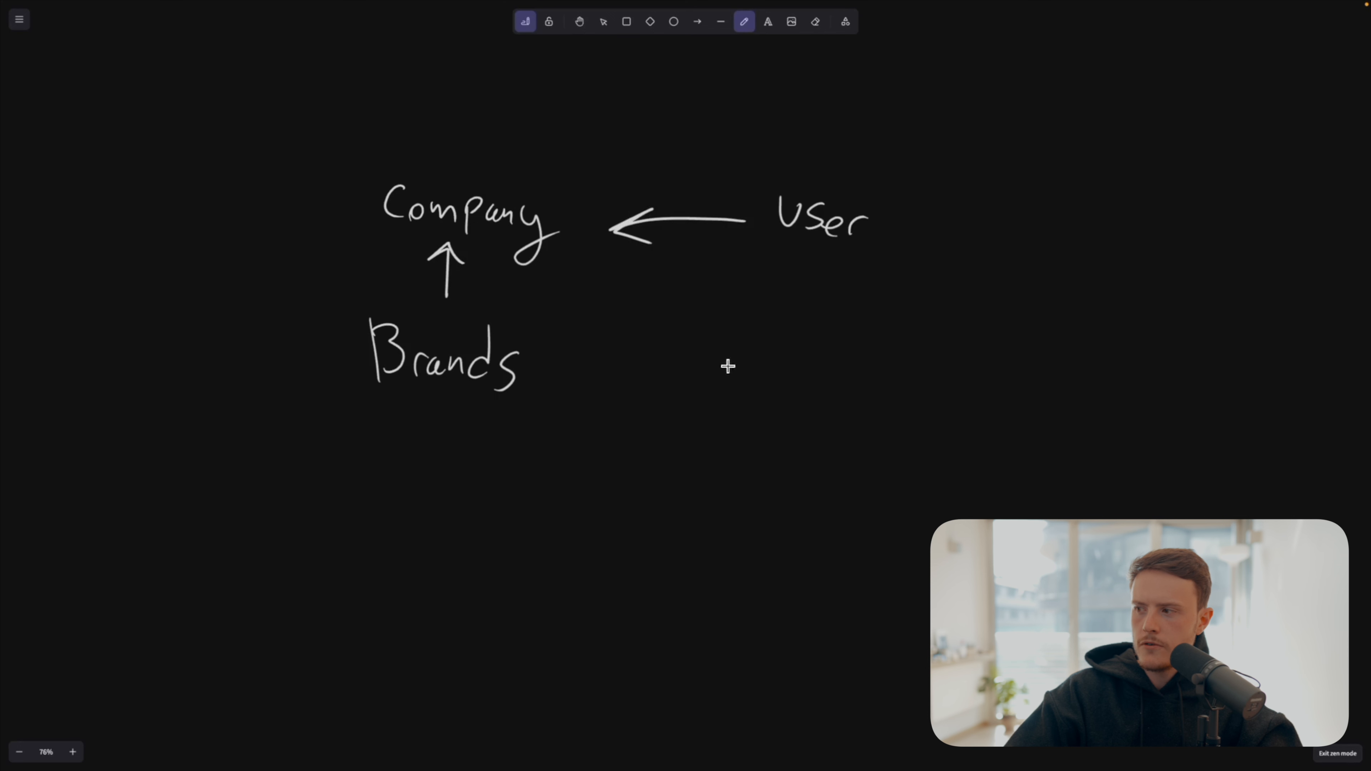
Step: Handwrite "API" below "User" with the endpoint "/delete-brand" underneath it
drag(728, 369, 757, 373)
mouse_move(737, 350)
mouse_down()
mouse_move(756, 348)
mouse_move(769, 374)
mouse_move(830, 337)
mouse_up()
drag(803, 344, 804, 374)
drag(797, 376, 834, 366)
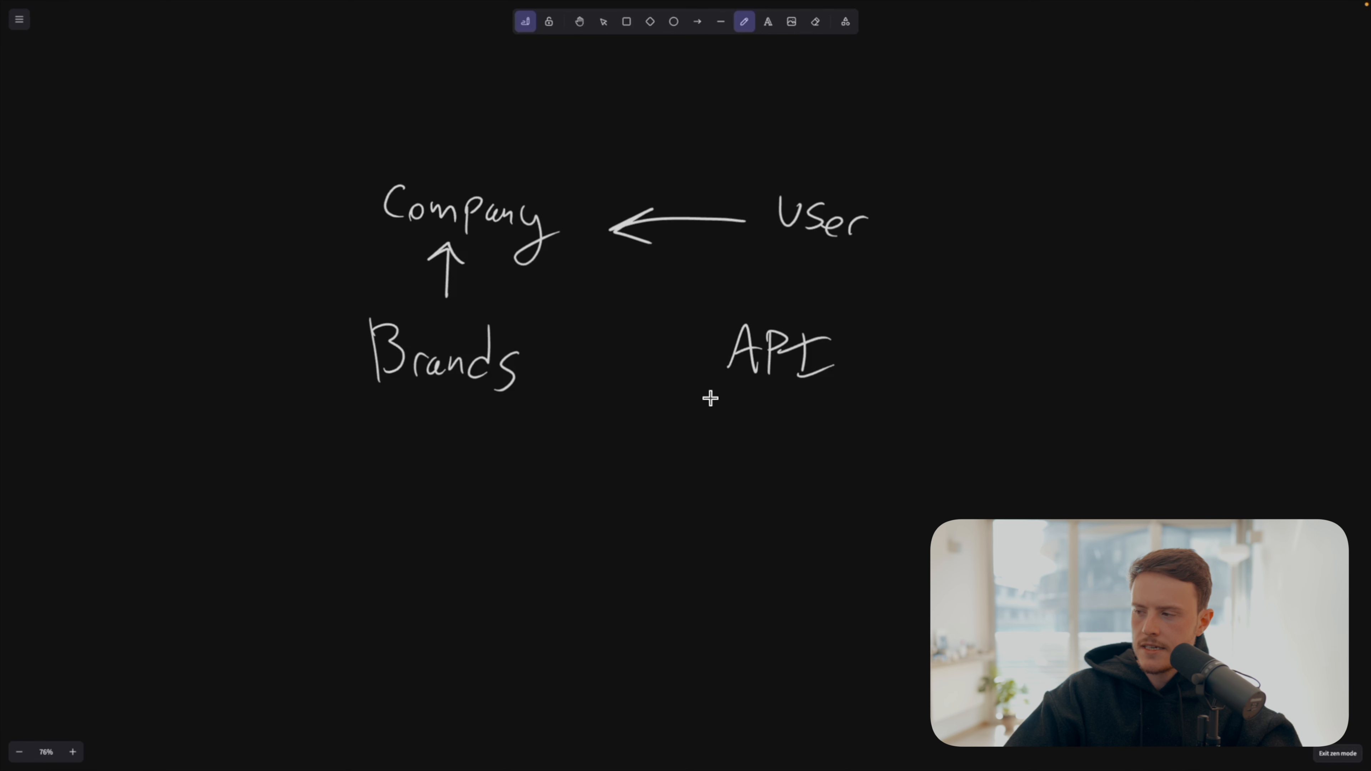
drag(710, 398, 686, 423)
mouse_move(725, 397)
mouse_down()
mouse_move(718, 426)
mouse_move(810, 432)
mouse_up()
drag(765, 427, 785, 421)
drag(829, 441, 854, 438)
mouse_move(857, 413)
mouse_down()
mouse_move(858, 435)
mouse_move(920, 450)
mouse_up()
drag(938, 437, 942, 417)
Step: Draw a stick figure to the right of "User" with an arrow pointing from it to "API"
mouse_move(997, 219)
mouse_down()
mouse_move(994, 253)
mouse_move(997, 223)
mouse_up()
drag(995, 246, 1012, 273)
mouse_move(930, 276)
mouse_down()
mouse_move(858, 330)
mouse_move(908, 311)
mouse_up()
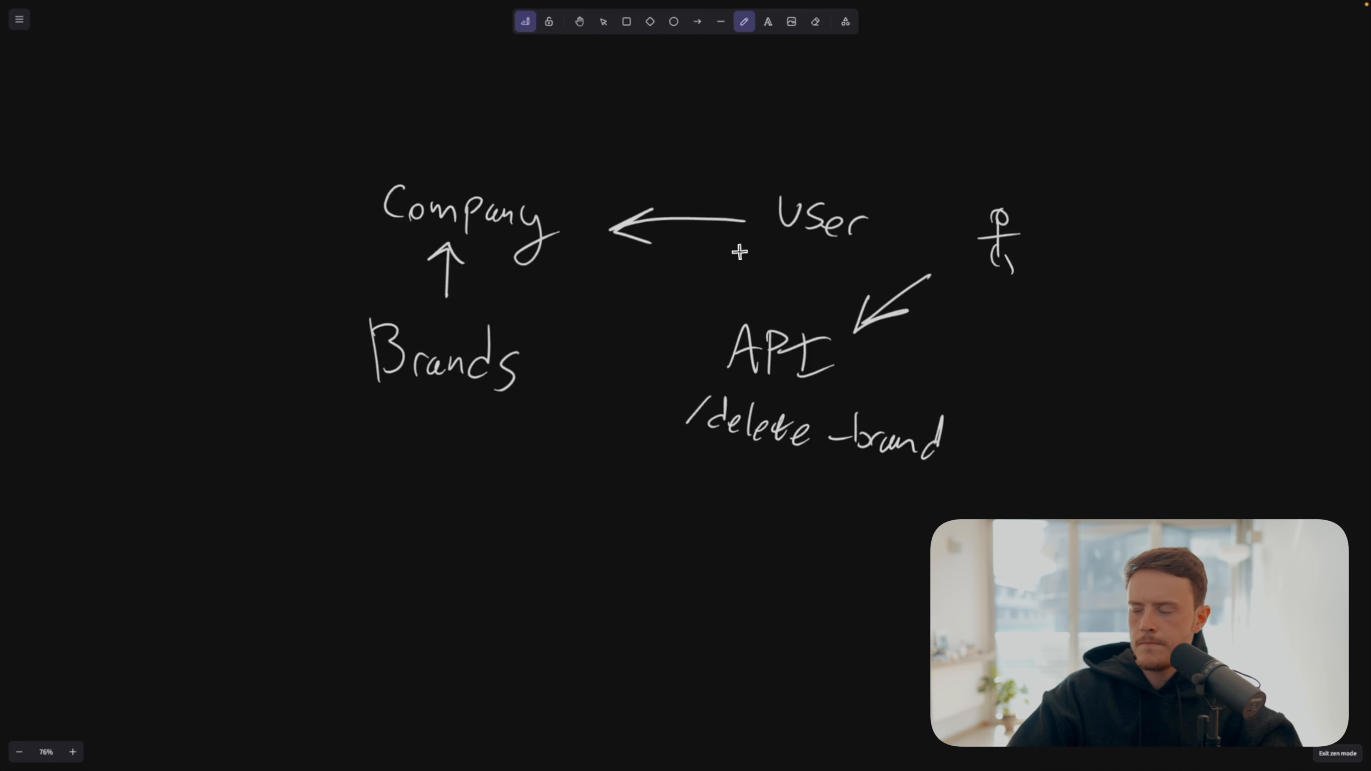
mouse_move(672, 378)
mouse_down()
mouse_move(607, 343)
mouse_move(617, 398)
mouse_up()
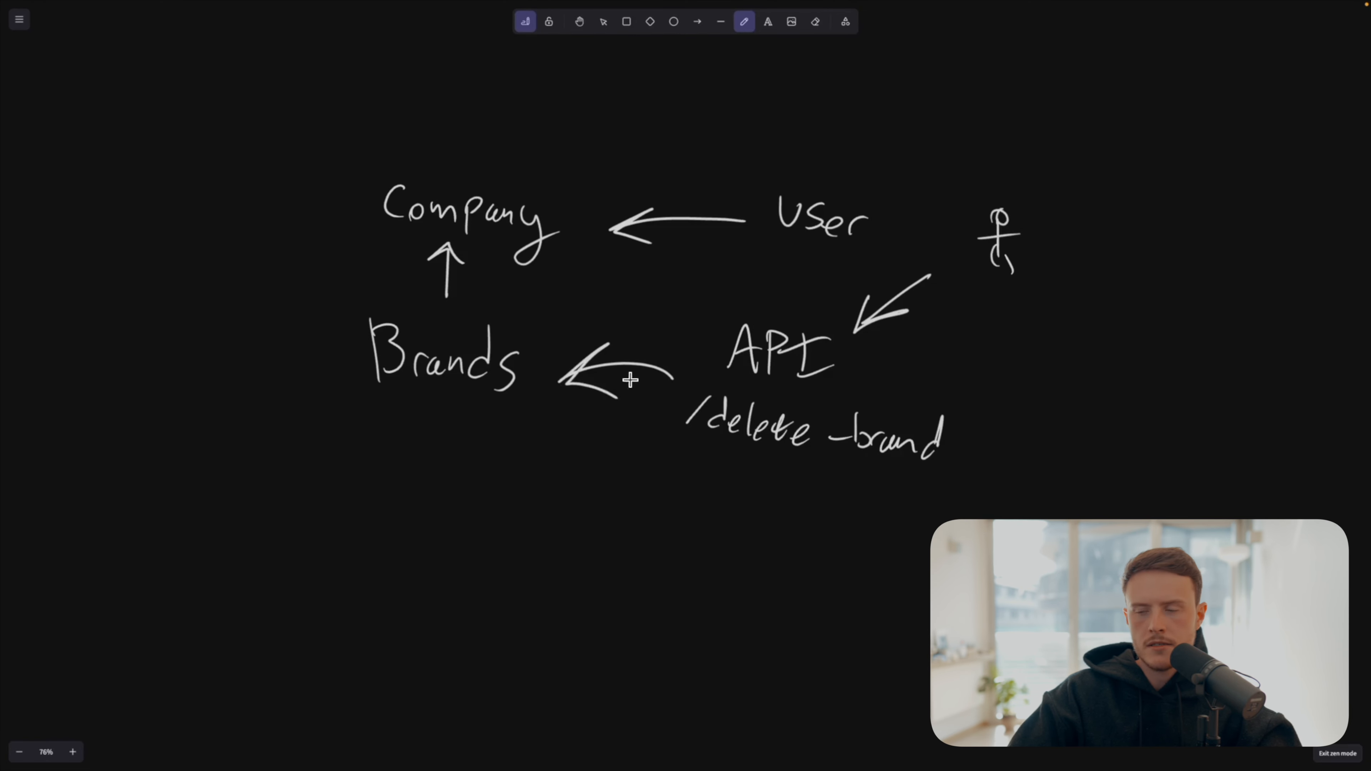
key(ctrl+z)
key(ctrl+z)
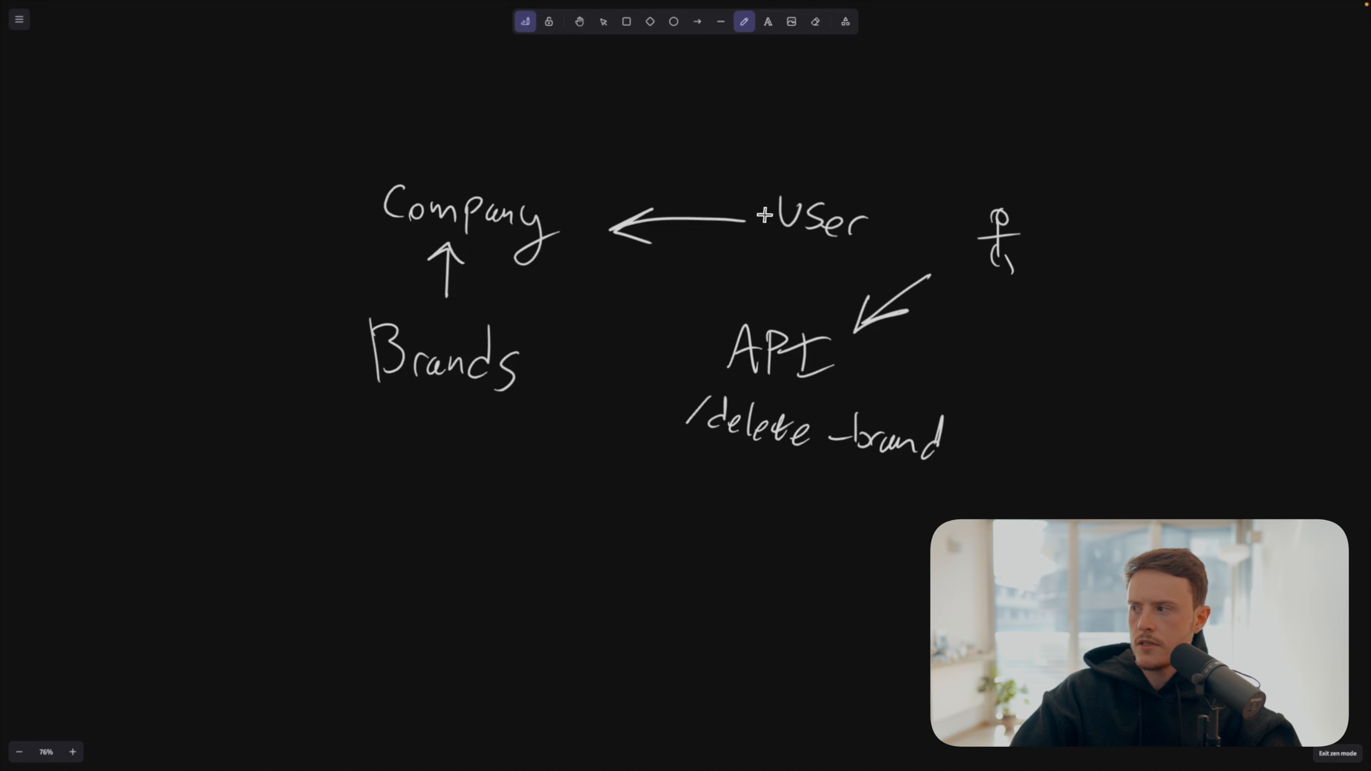
Step: Draw a curved arrow over "User" from the stick figure to "Company", and a short arrow from "Company" down to "Brands"
mouse_move(925, 204)
mouse_down()
mouse_move(667, 128)
mouse_move(575, 183)
mouse_move(572, 158)
mouse_up()
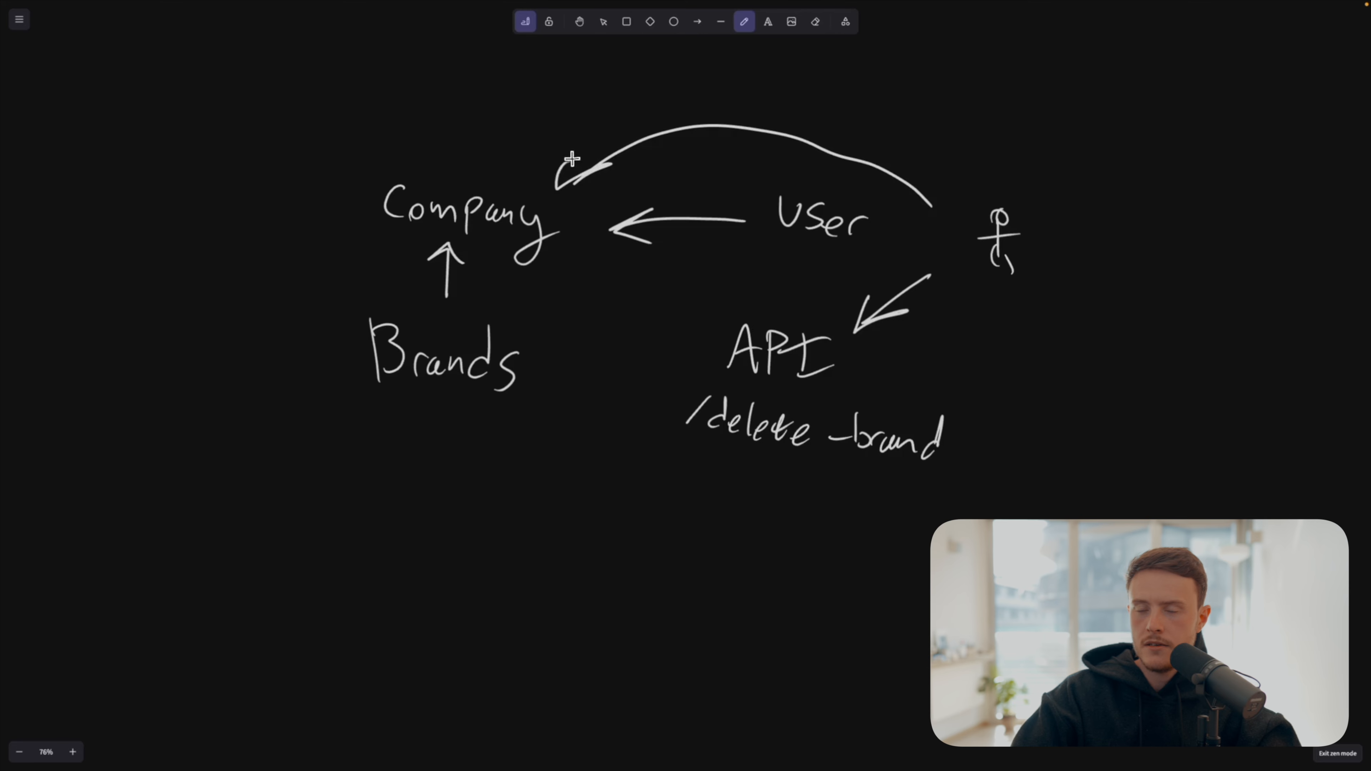
drag(535, 278, 508, 337)
drag(539, 307, 512, 334)
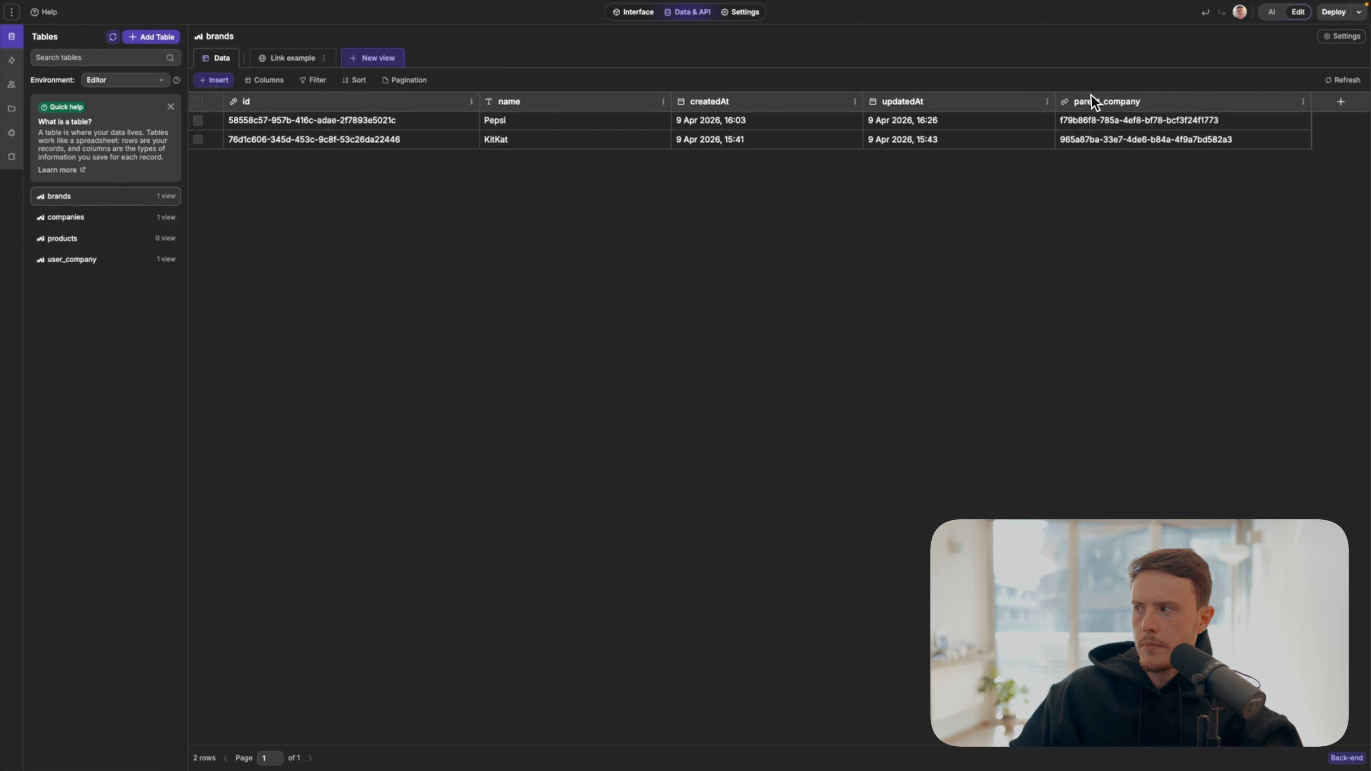
Step: In WeWeb, examine the records of the companies, user_company and brands tables and how they link to each other
click(76, 219)
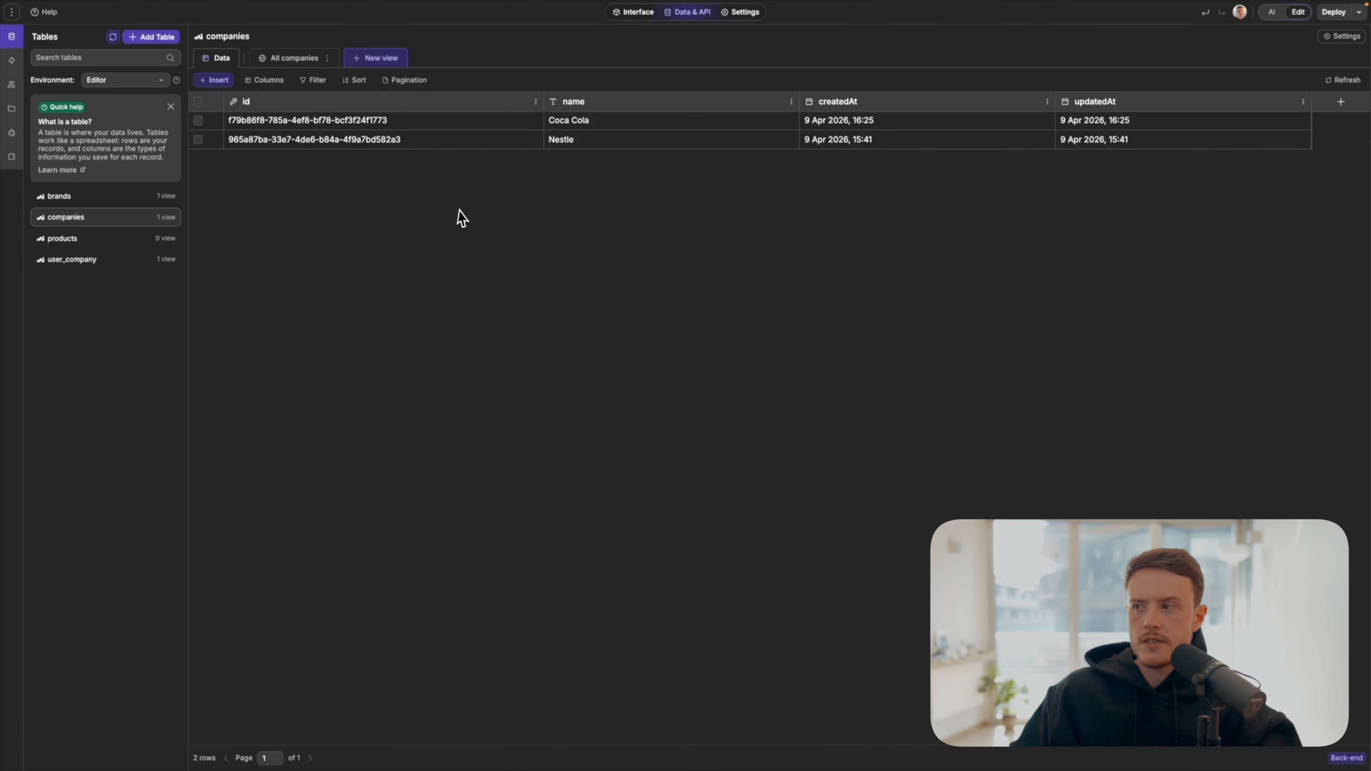
click(107, 263)
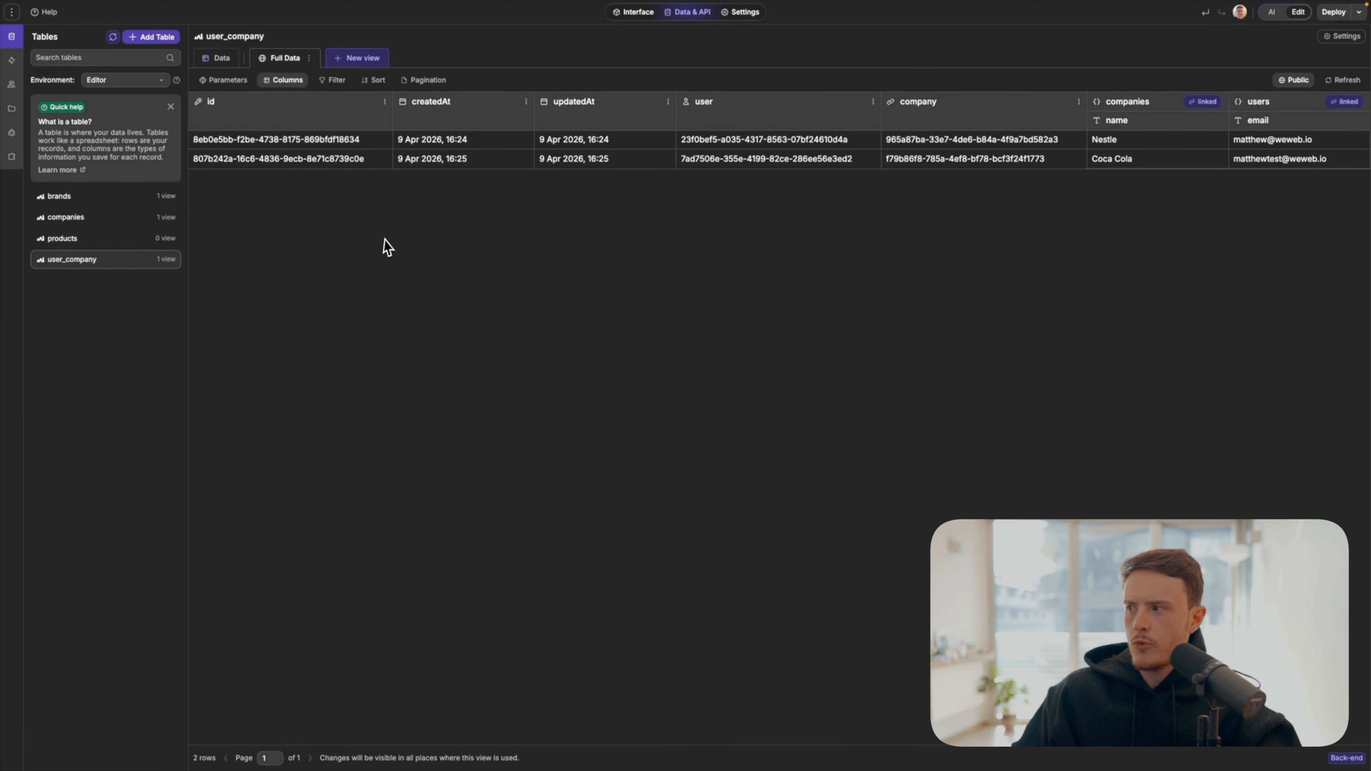
click(68, 202)
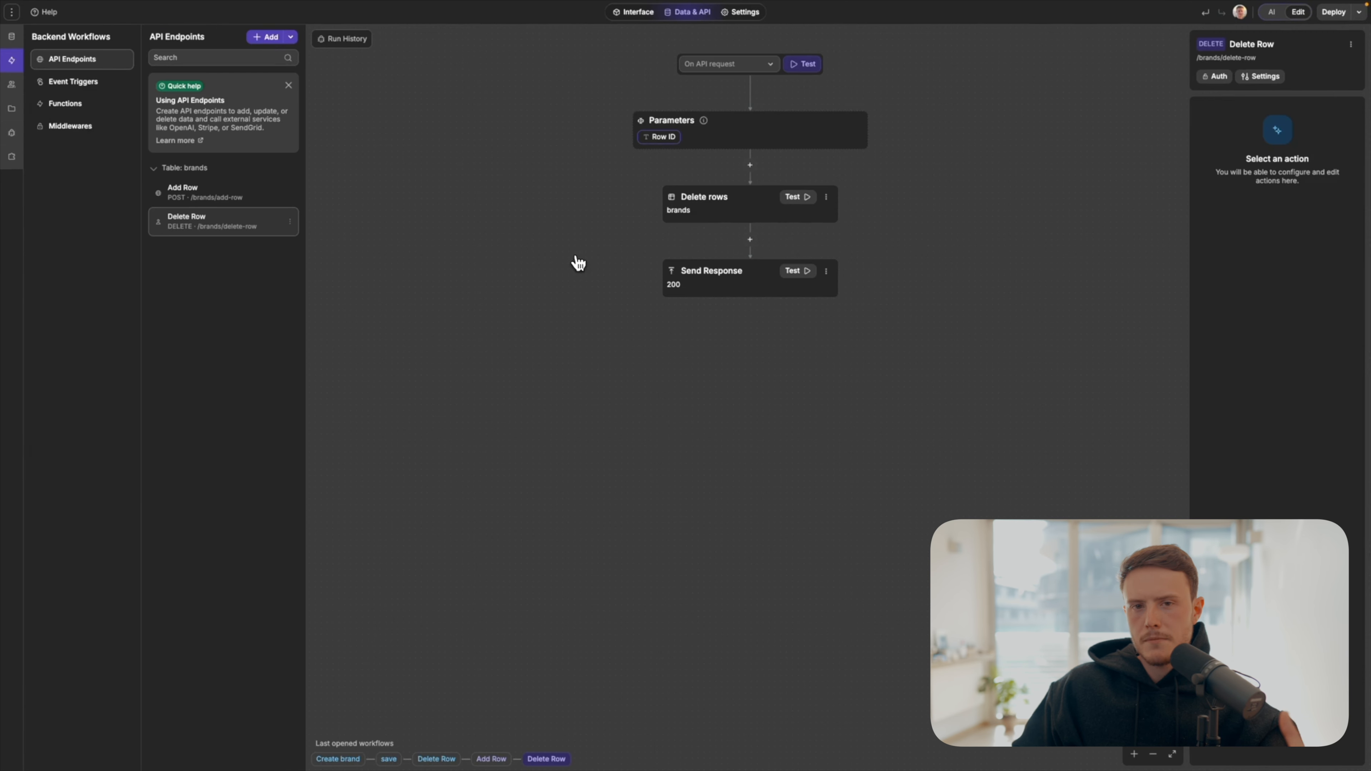
Step: Create a custom middleware named "Check Brand Belongs To User" and circle its default True/False flow with an annotation
click(74, 133)
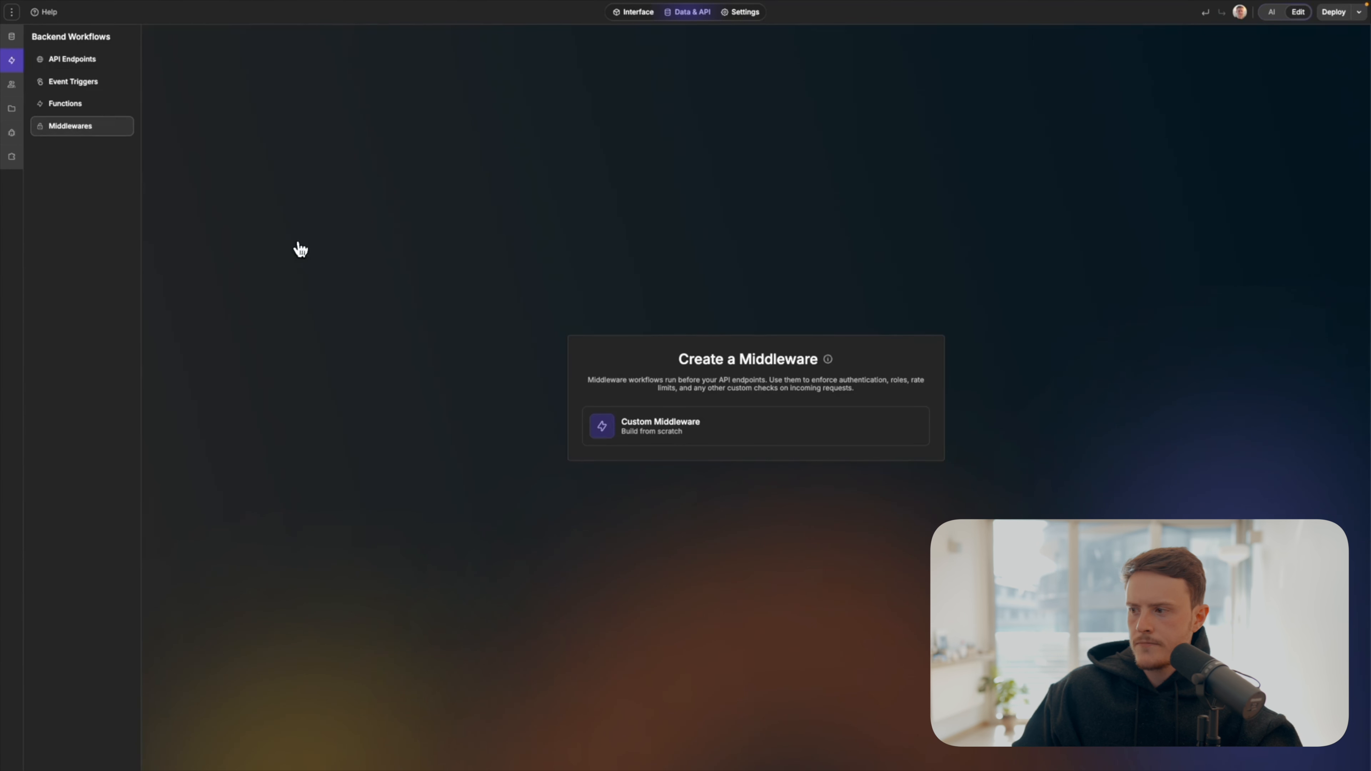
click(670, 432)
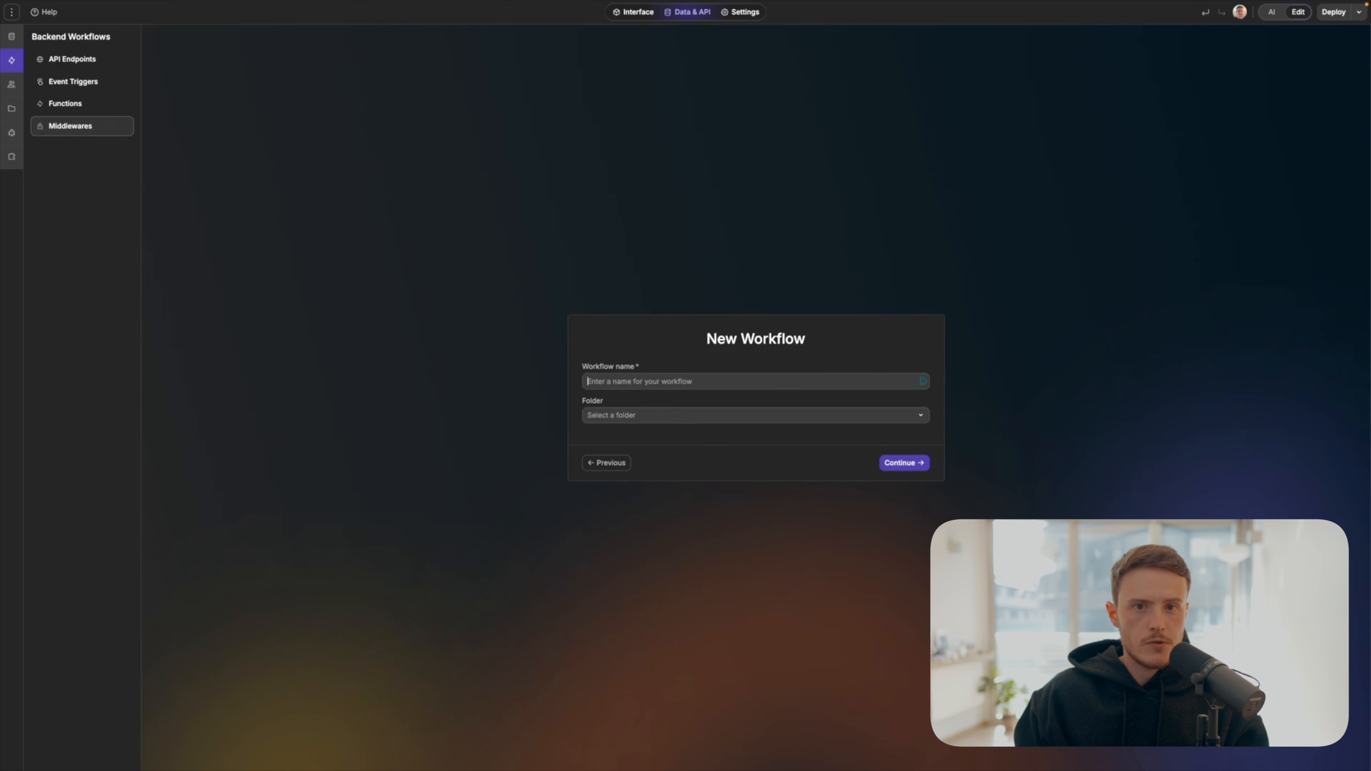
text(Check Brand Belongs To User)
click(893, 464)
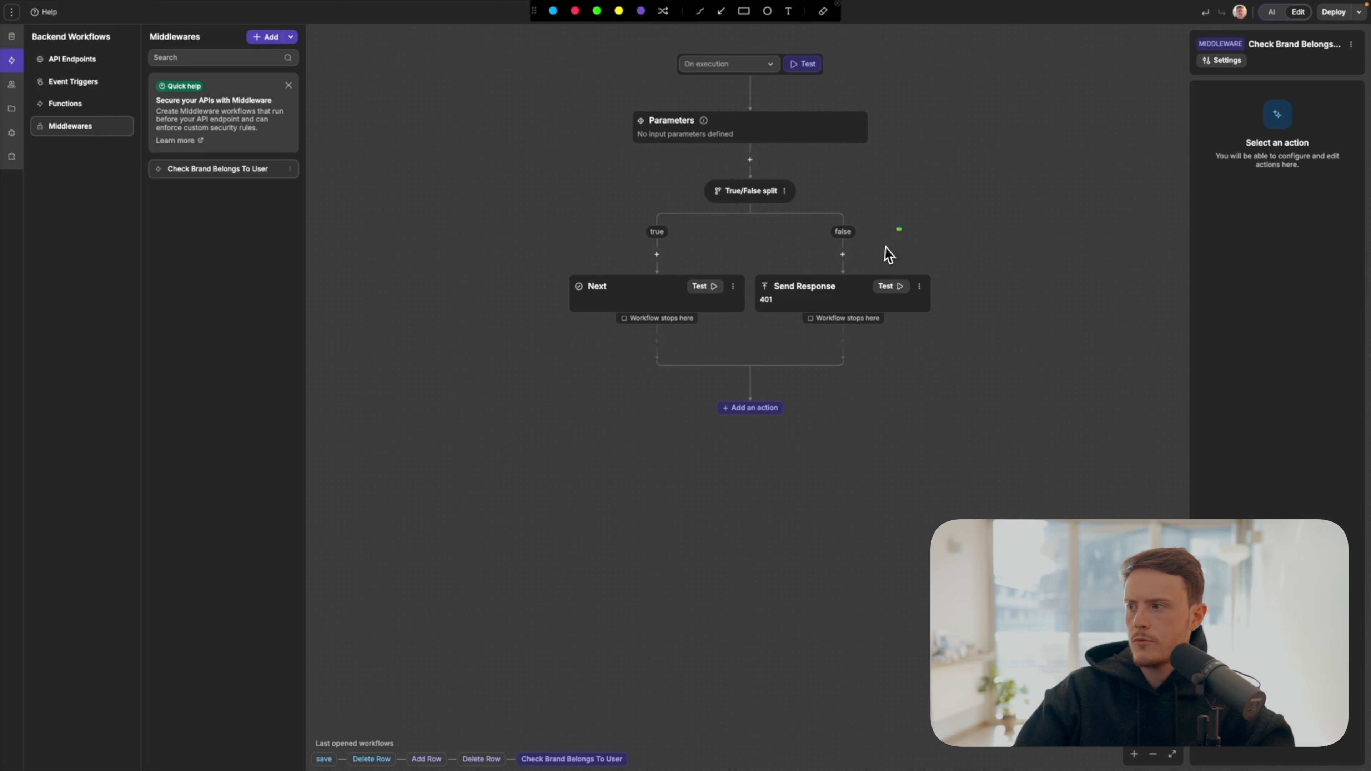
mouse_move(813, 168)
mouse_down()
mouse_move(751, 139)
mouse_move(607, 426)
mouse_move(934, 238)
mouse_move(747, 158)
mouse_up()
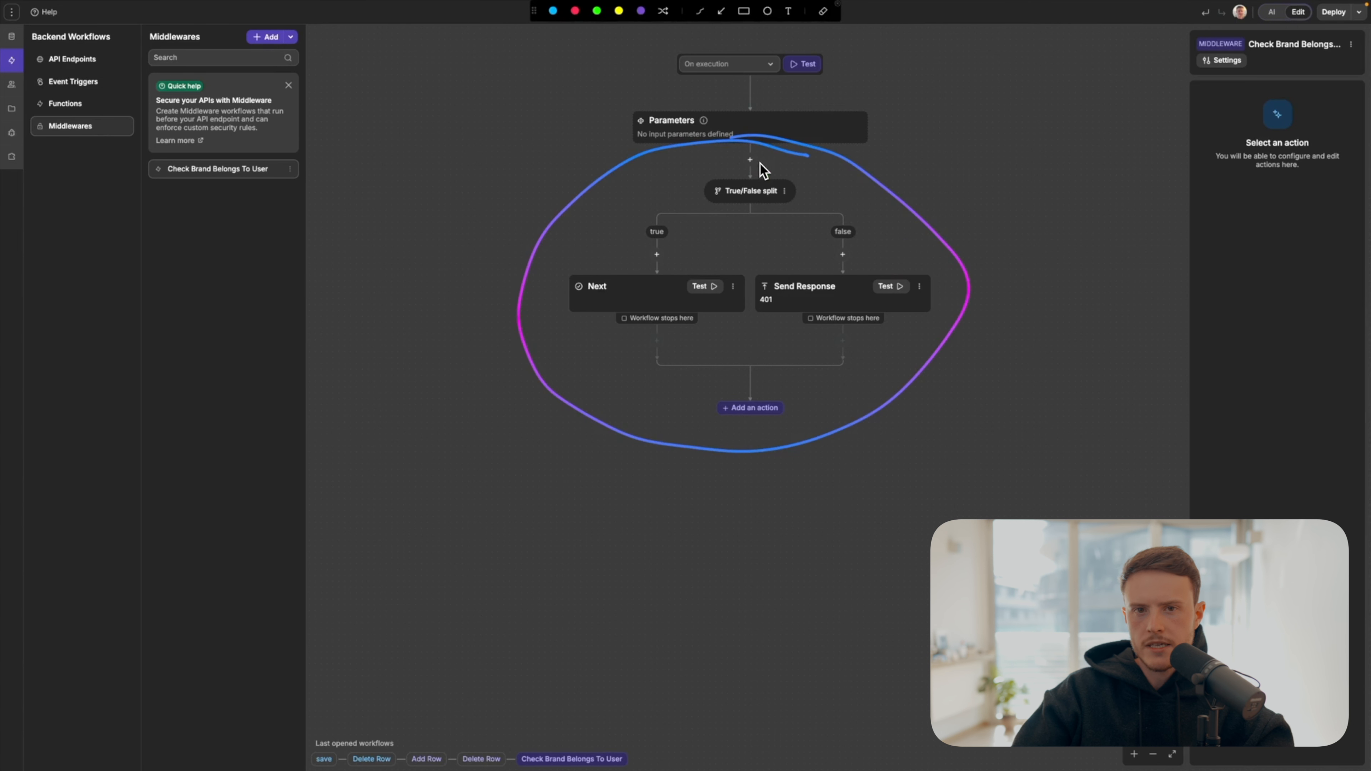
Step: Add a Get rows action for the brands table directly before the middleware's True/False split
click(749, 160)
mouse_move(781, 235)
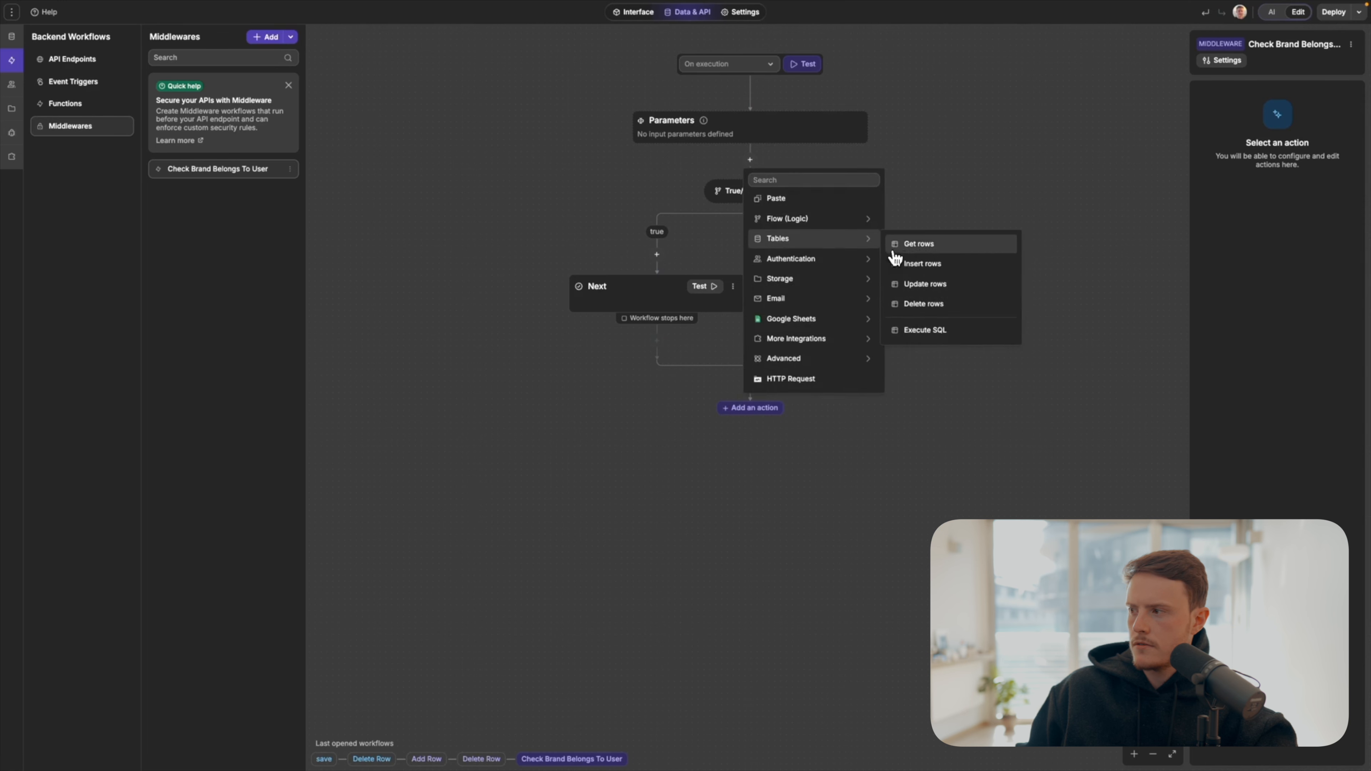
click(912, 241)
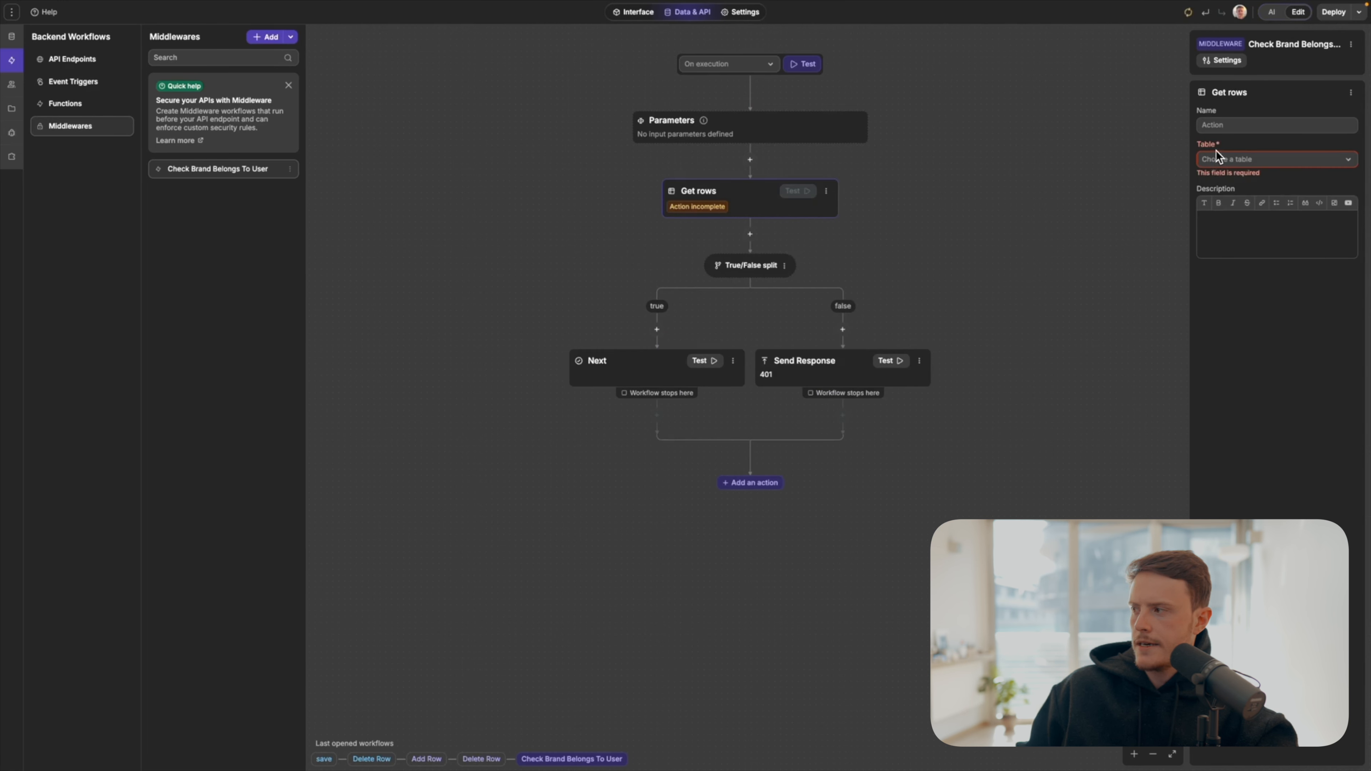
click(1216, 162)
click(1239, 184)
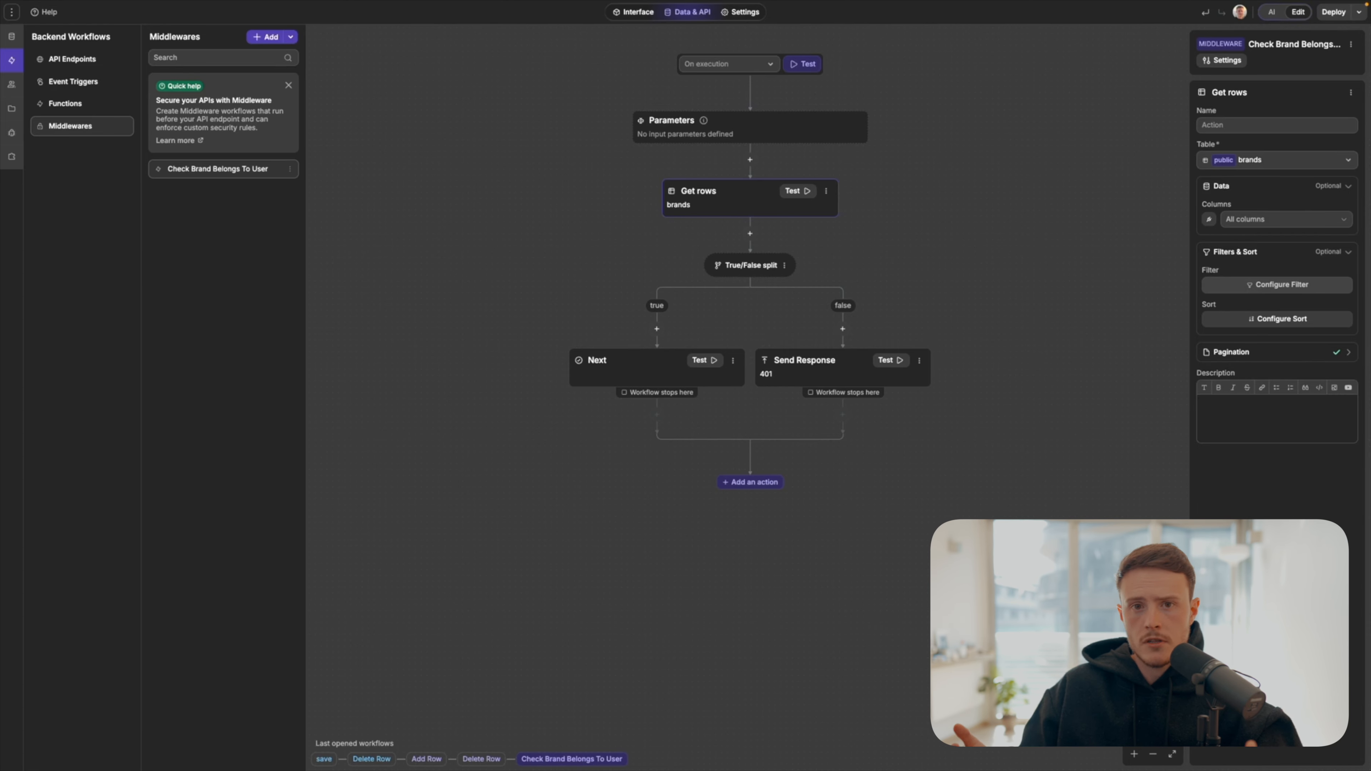
Step: Add a text parameter named brand_id to the middleware
click(797, 125)
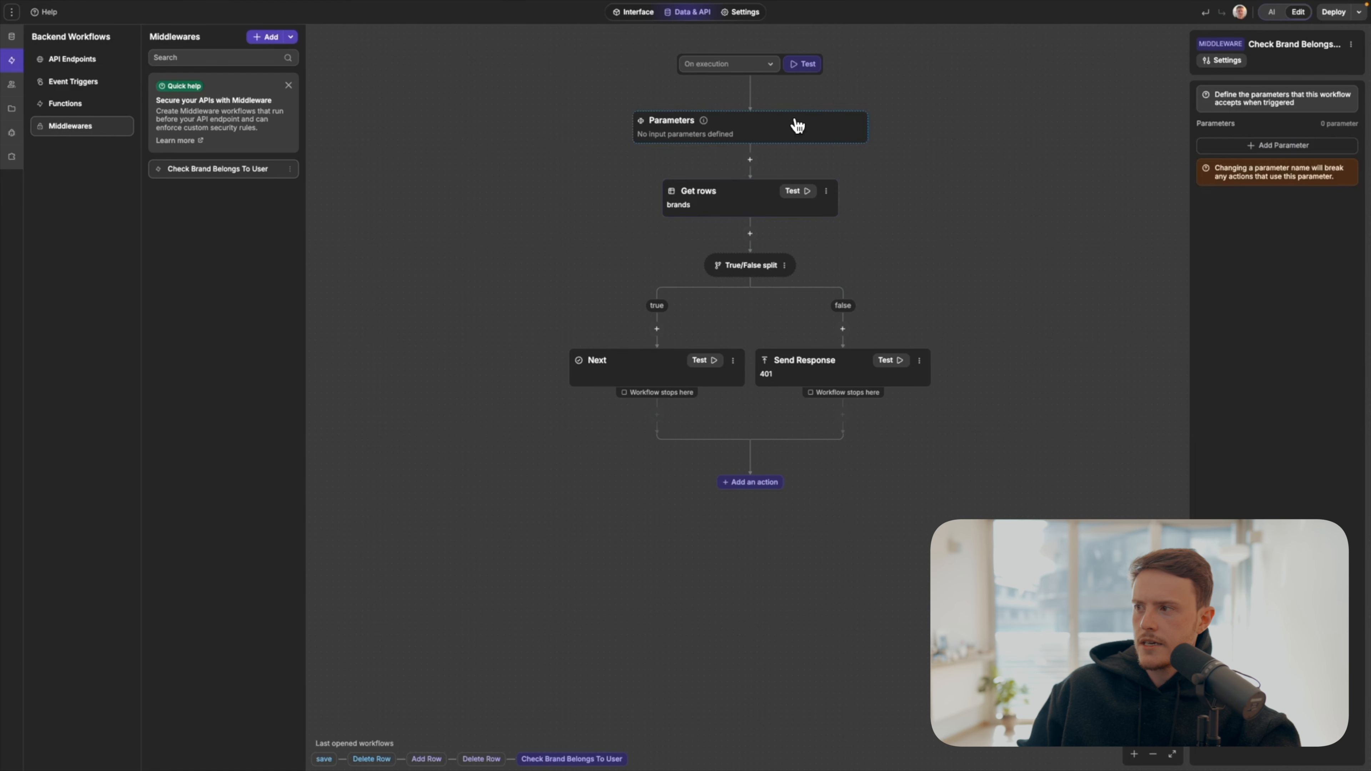
click(1254, 150)
click(1200, 221)
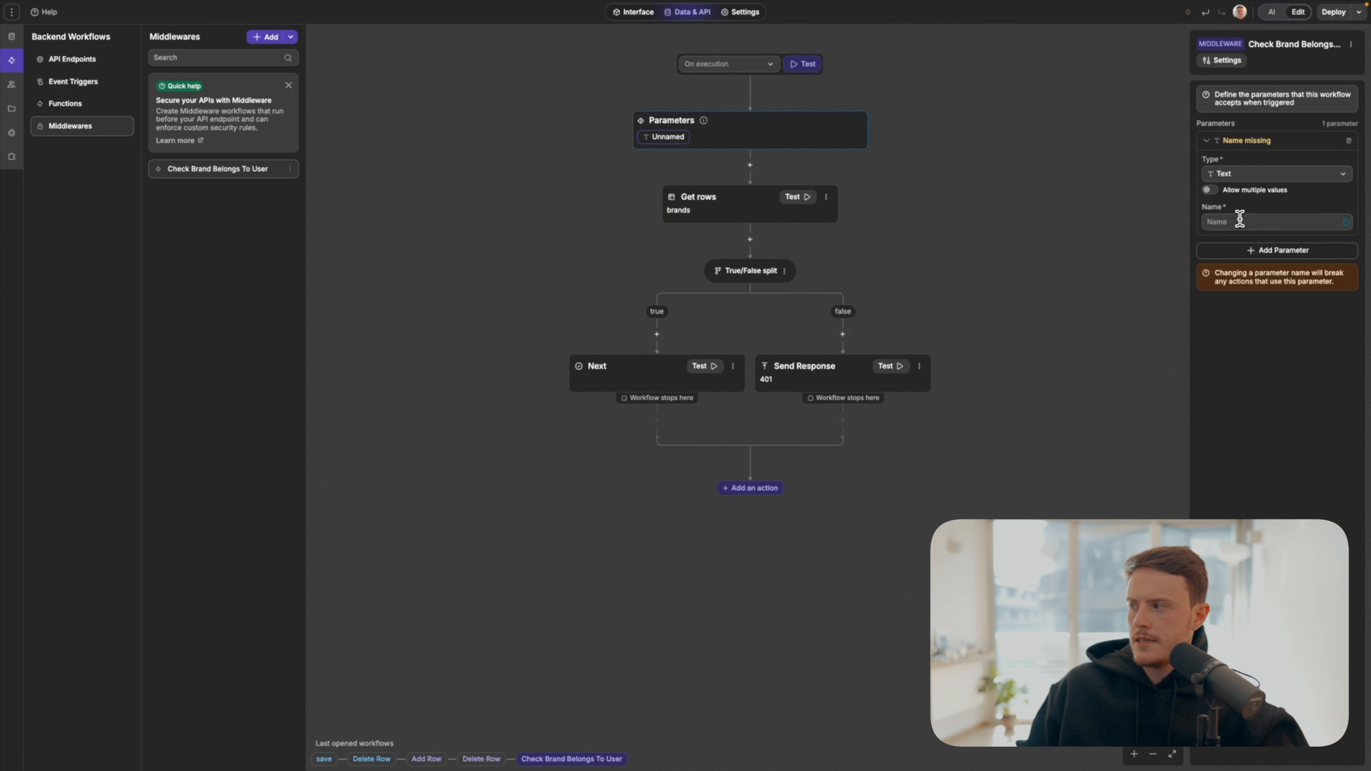
text(brand_id)
Step: Filter the brands Get rows action to rows where id is the brand_id parameter
click(729, 209)
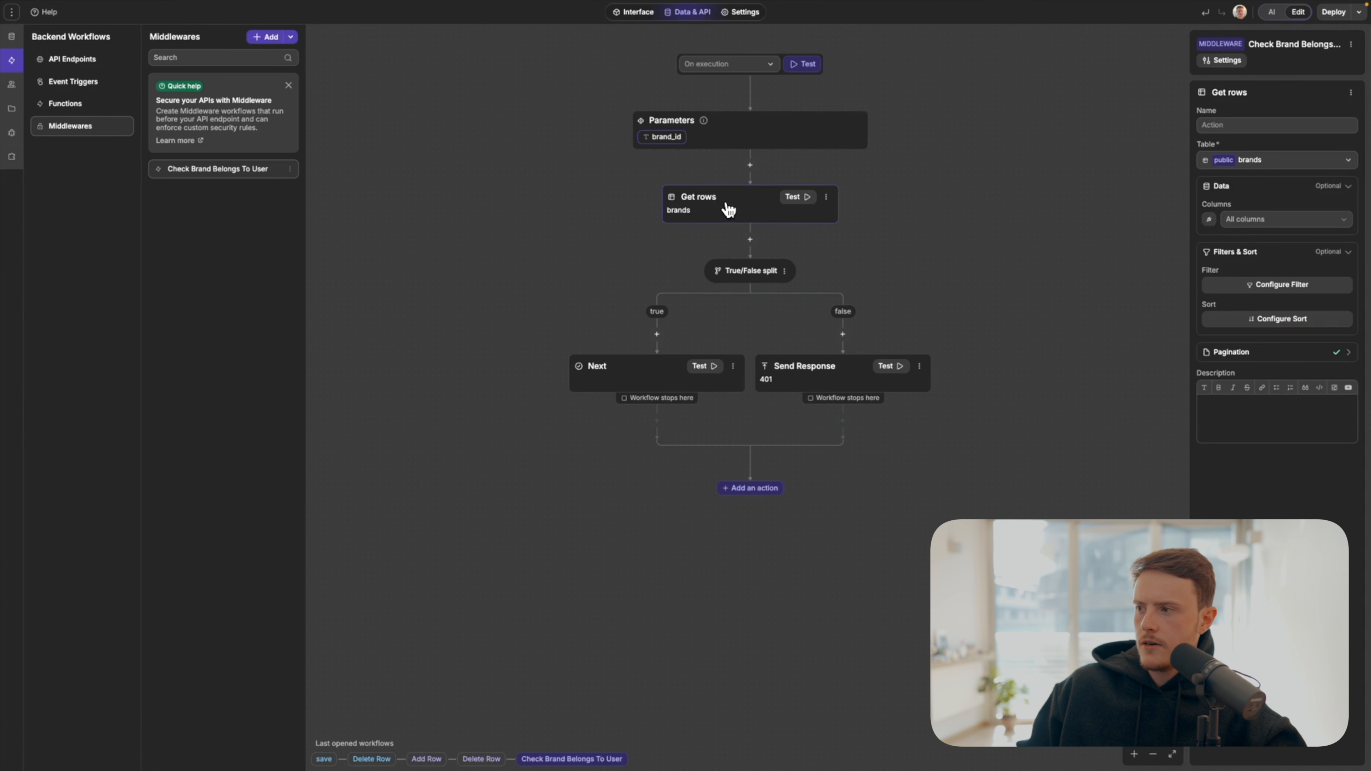
click(1265, 286)
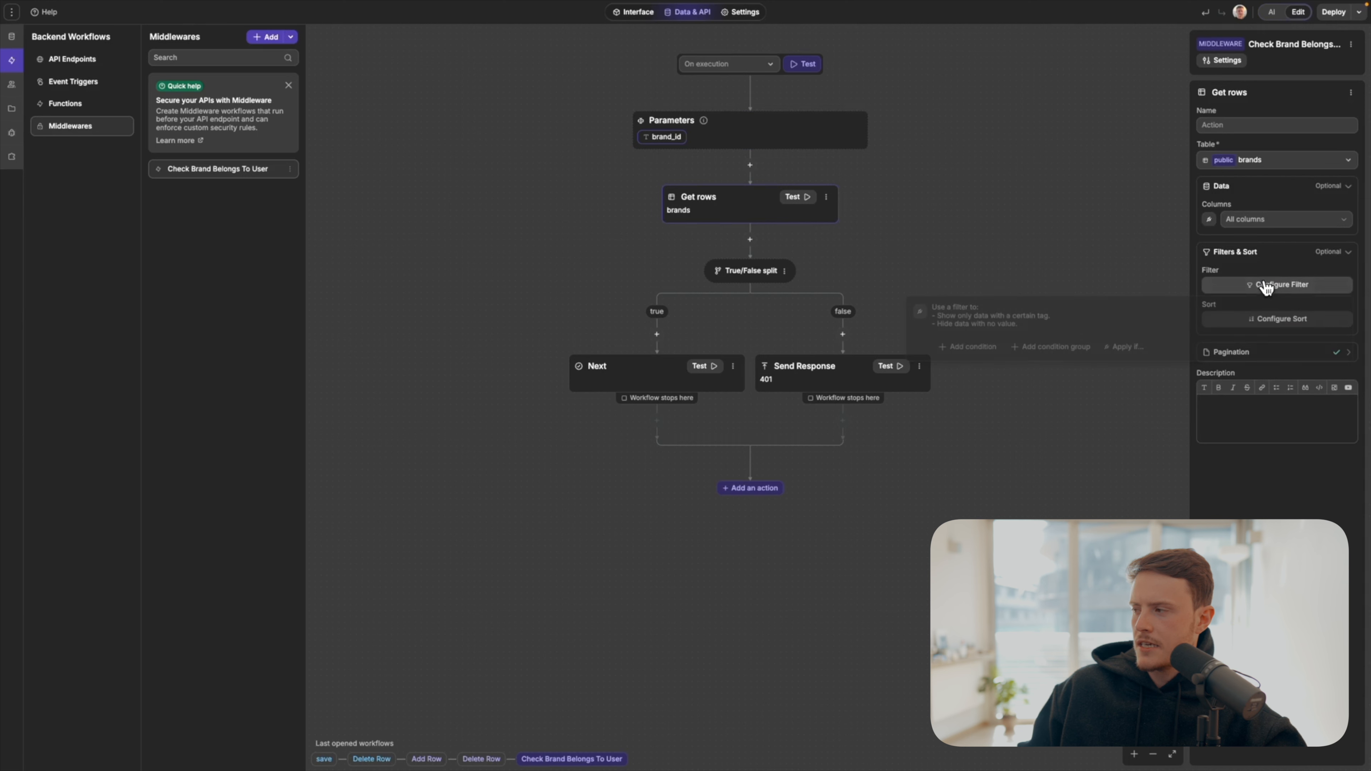
click(978, 349)
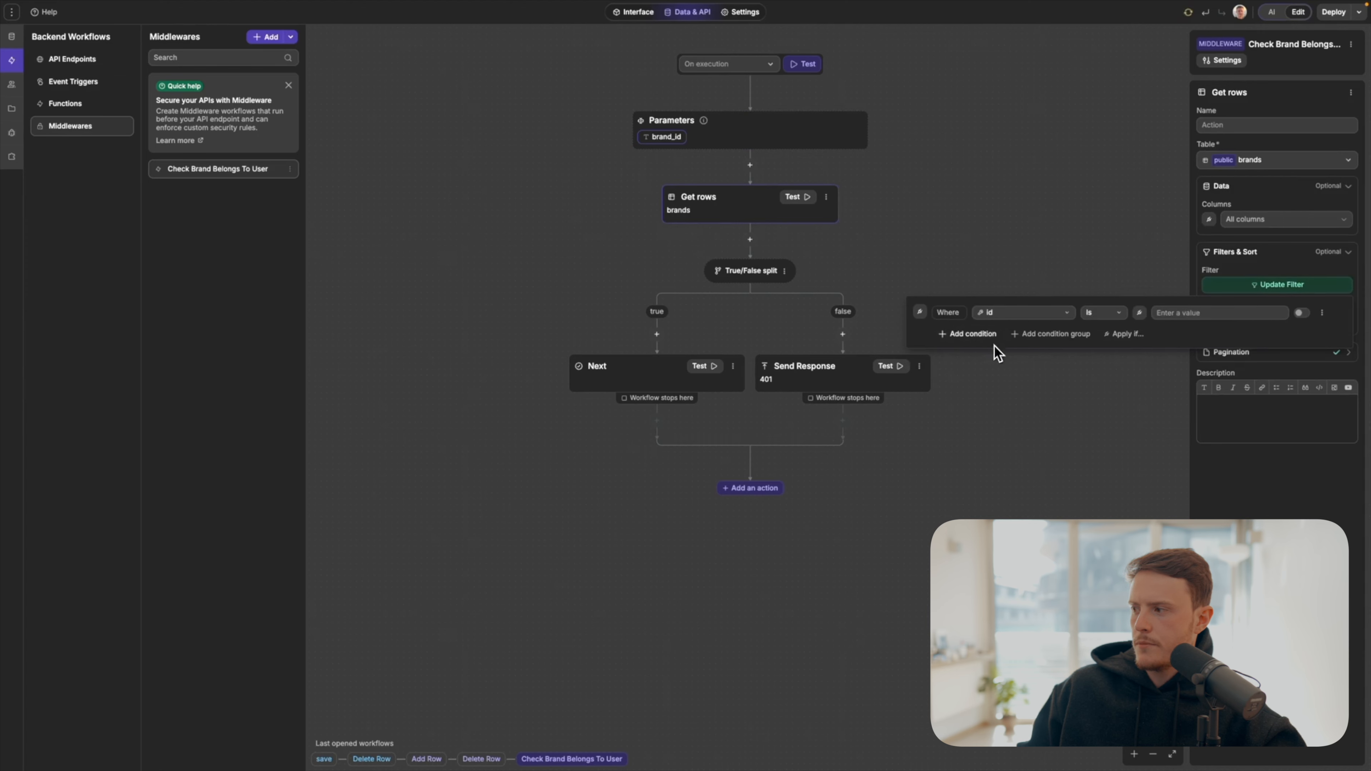
click(1140, 314)
click(970, 257)
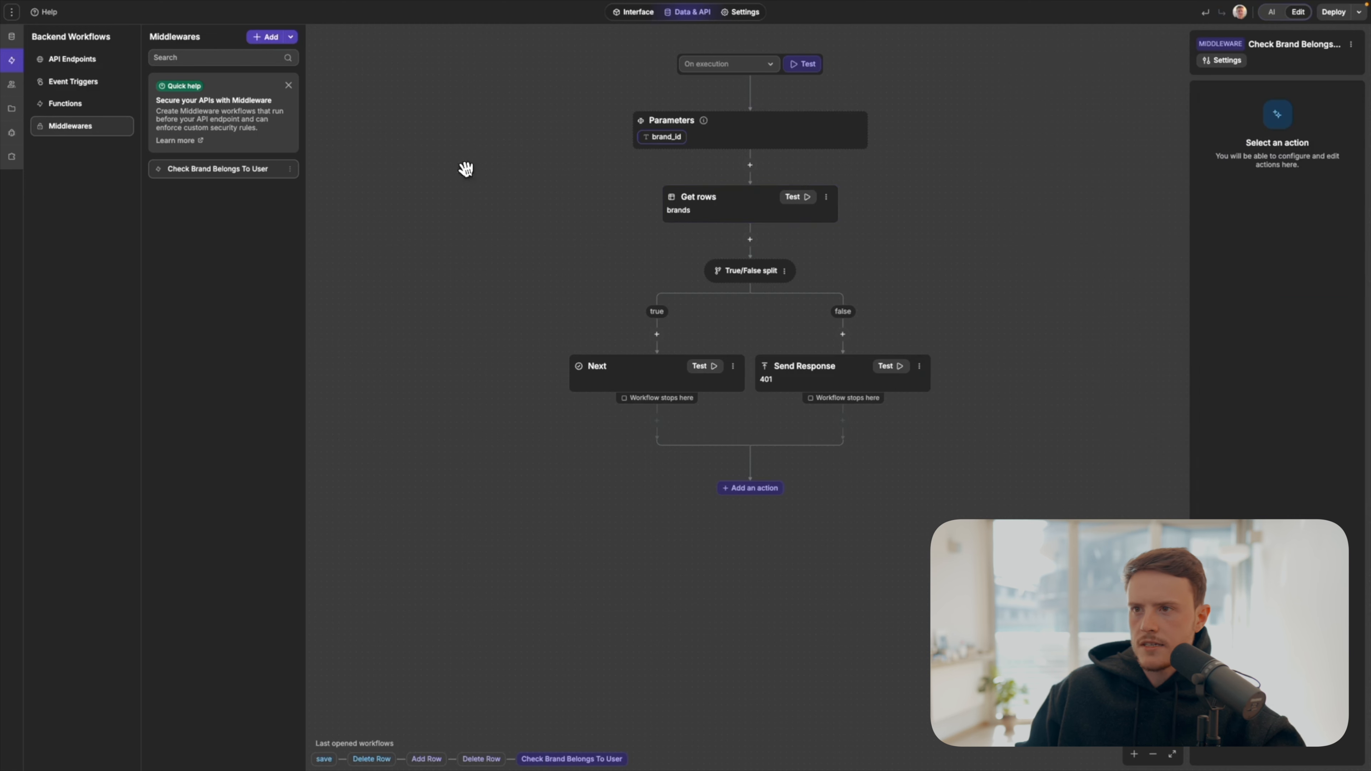
Step: Copy the KitKat record's id from the brands table and set it as the brand_id parameter's test value
click(19, 43)
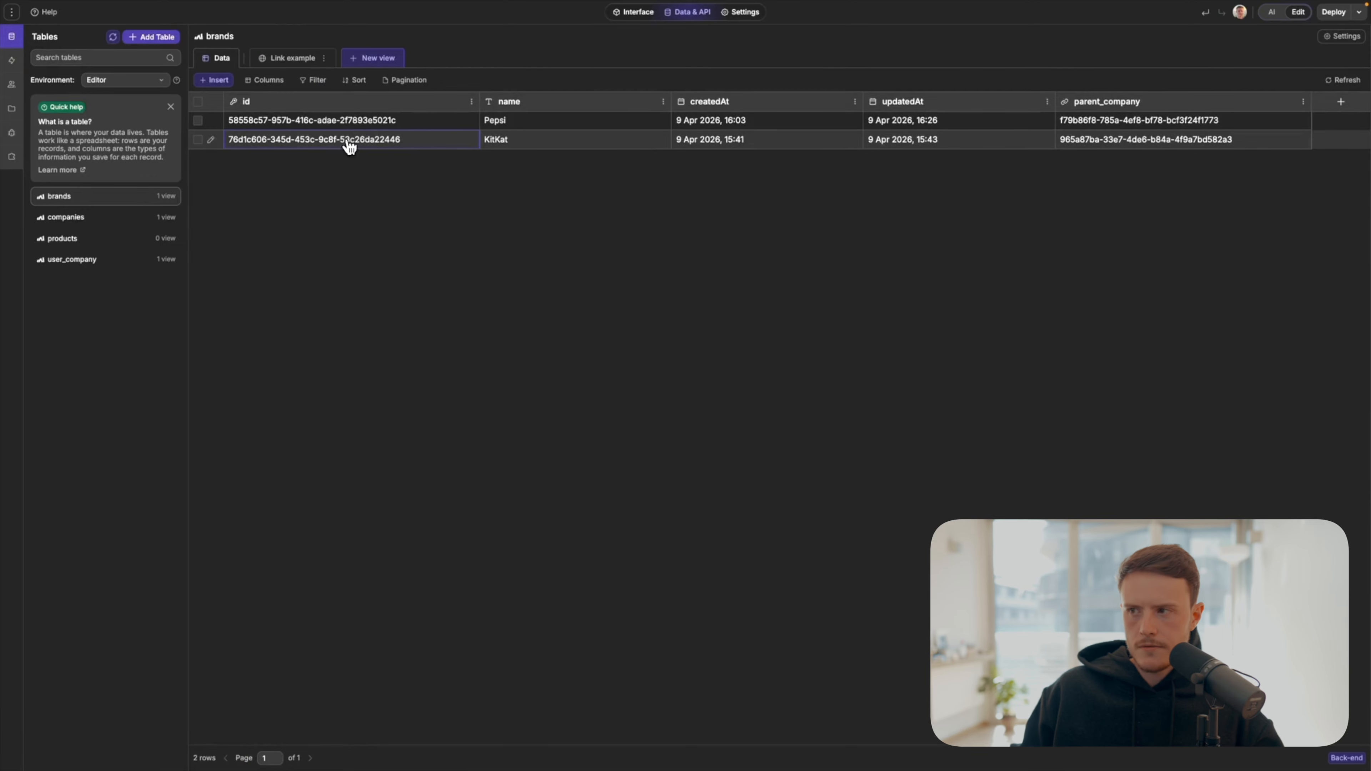
triple_click(348, 142)
key(ctrl+c)
click(13, 60)
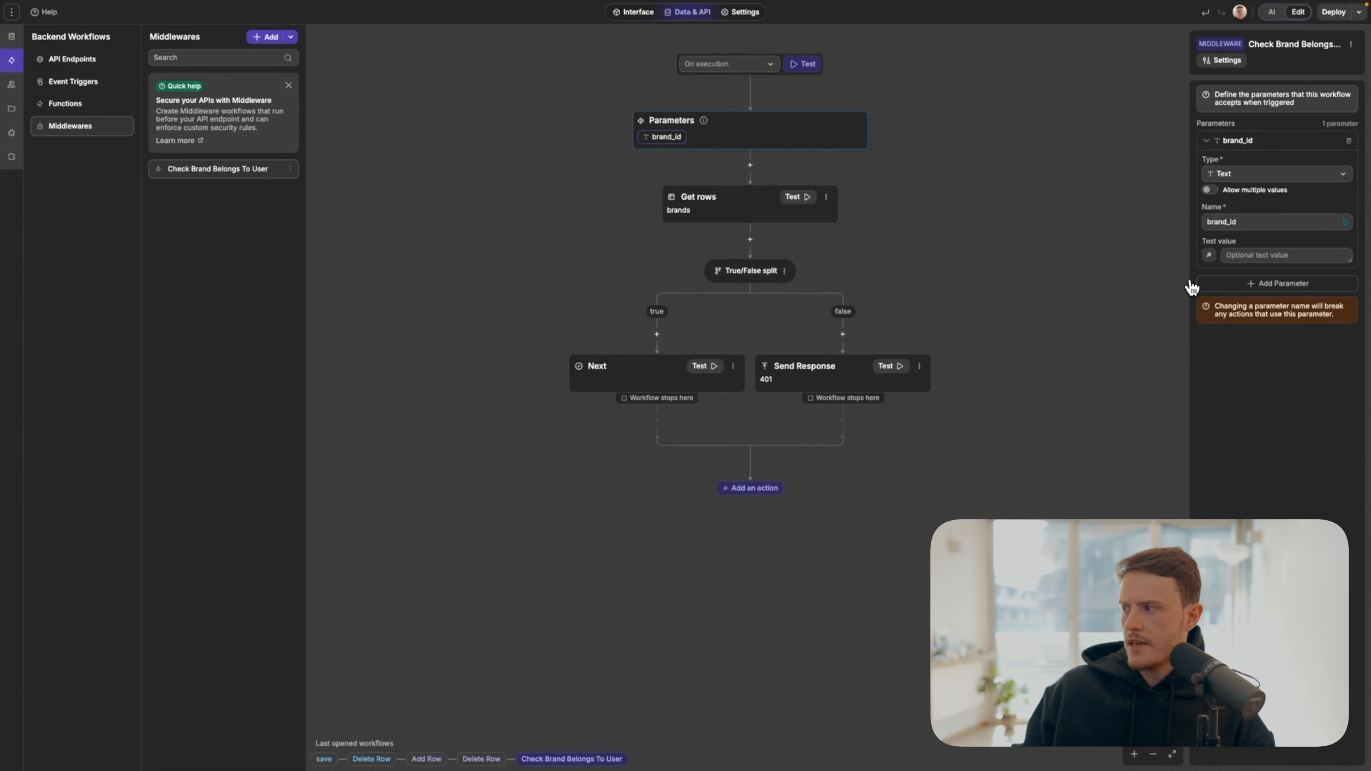
click(1237, 255)
key(ctrl+v)
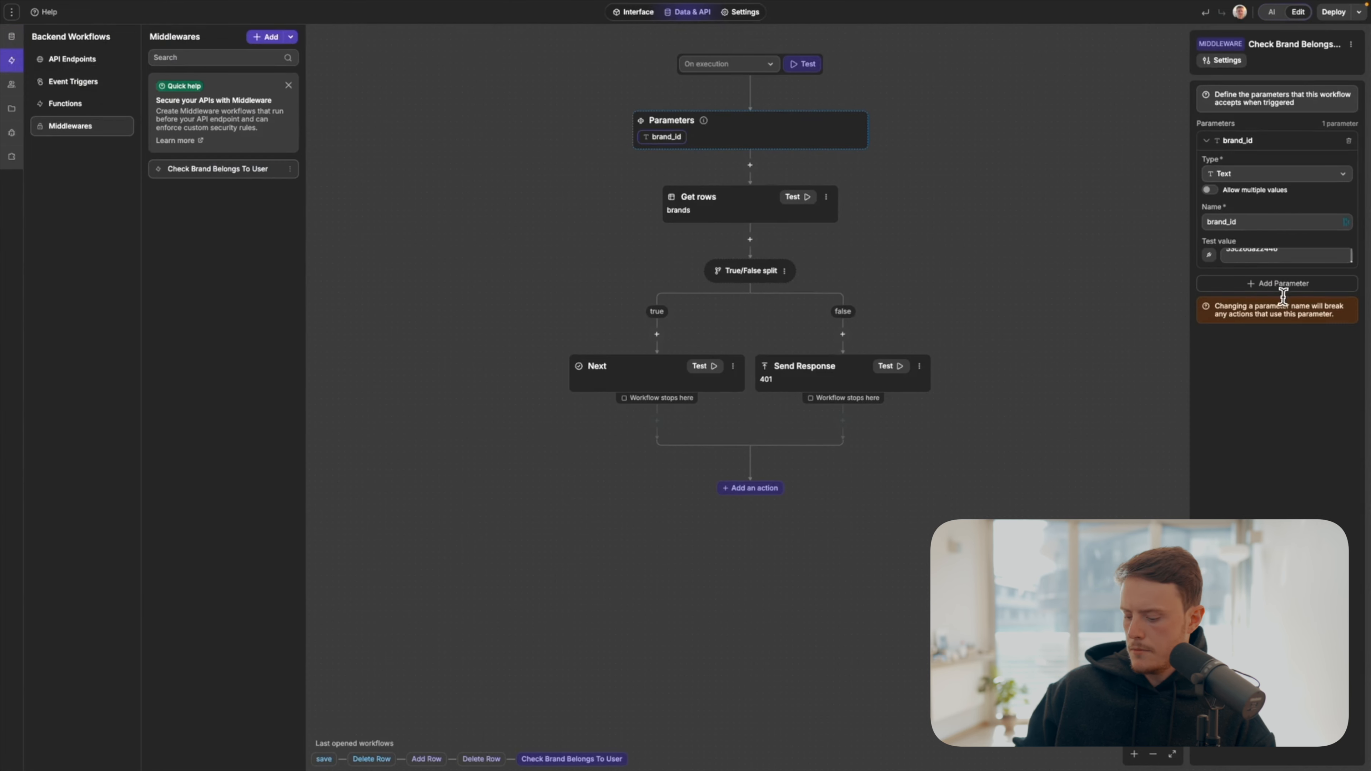
scroll(1286, 257, up, 1)
click(1209, 255)
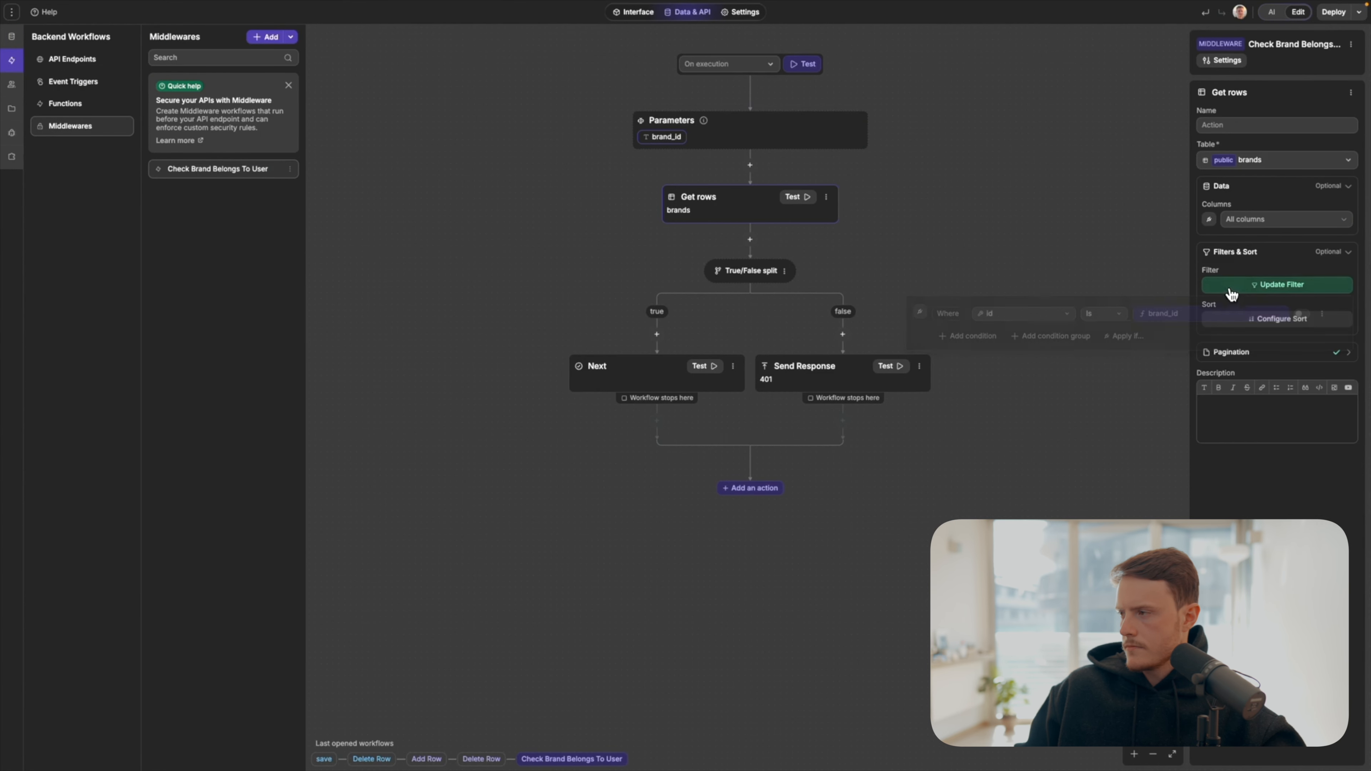
Step: Test the brands Get rows action and inspect its result
click(1110, 219)
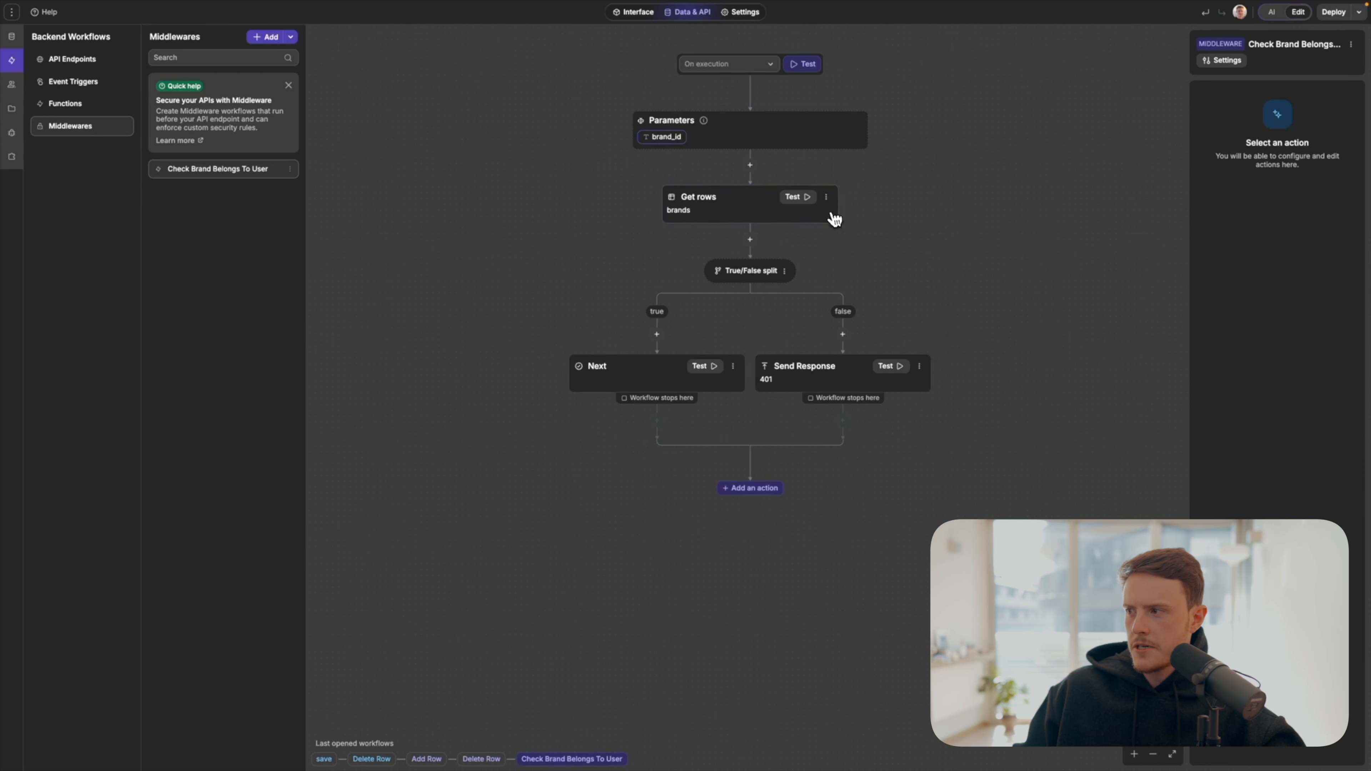
click(798, 200)
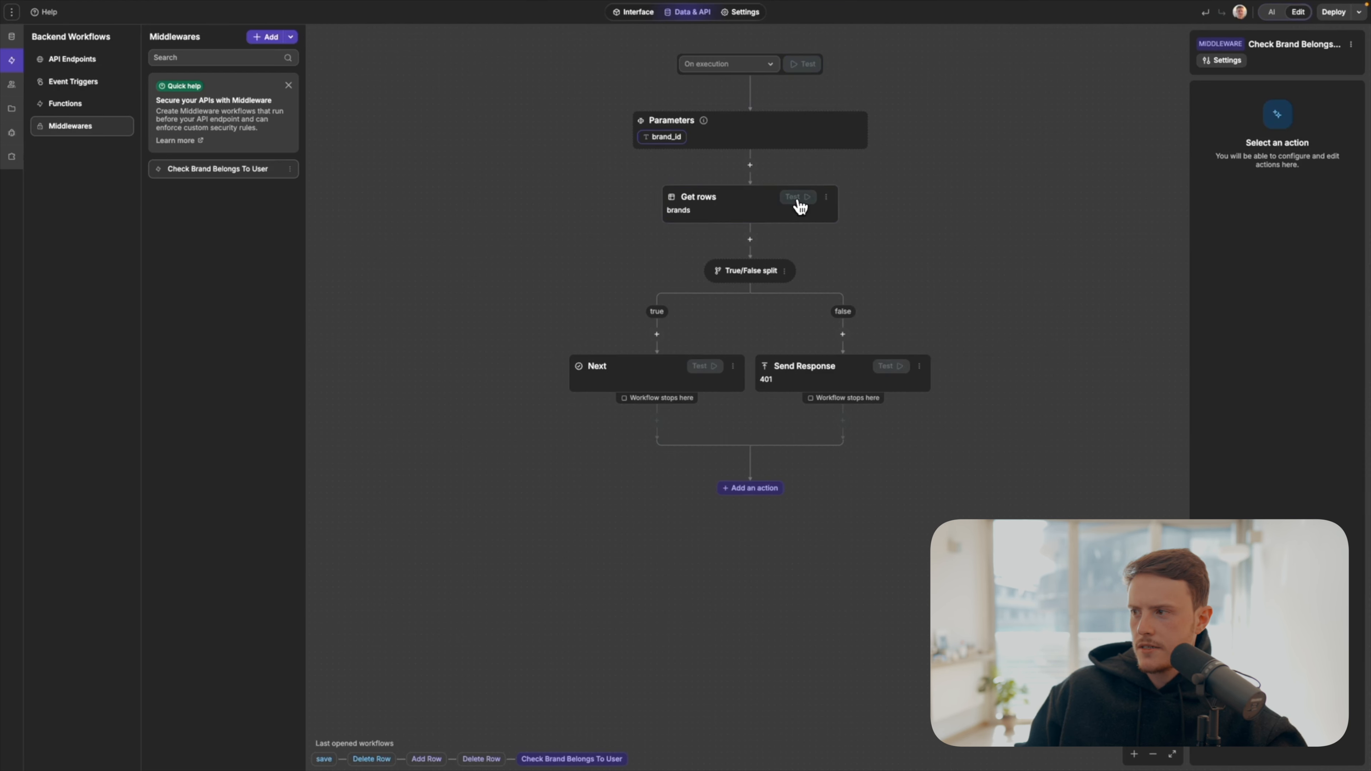
mouse_move(754, 218)
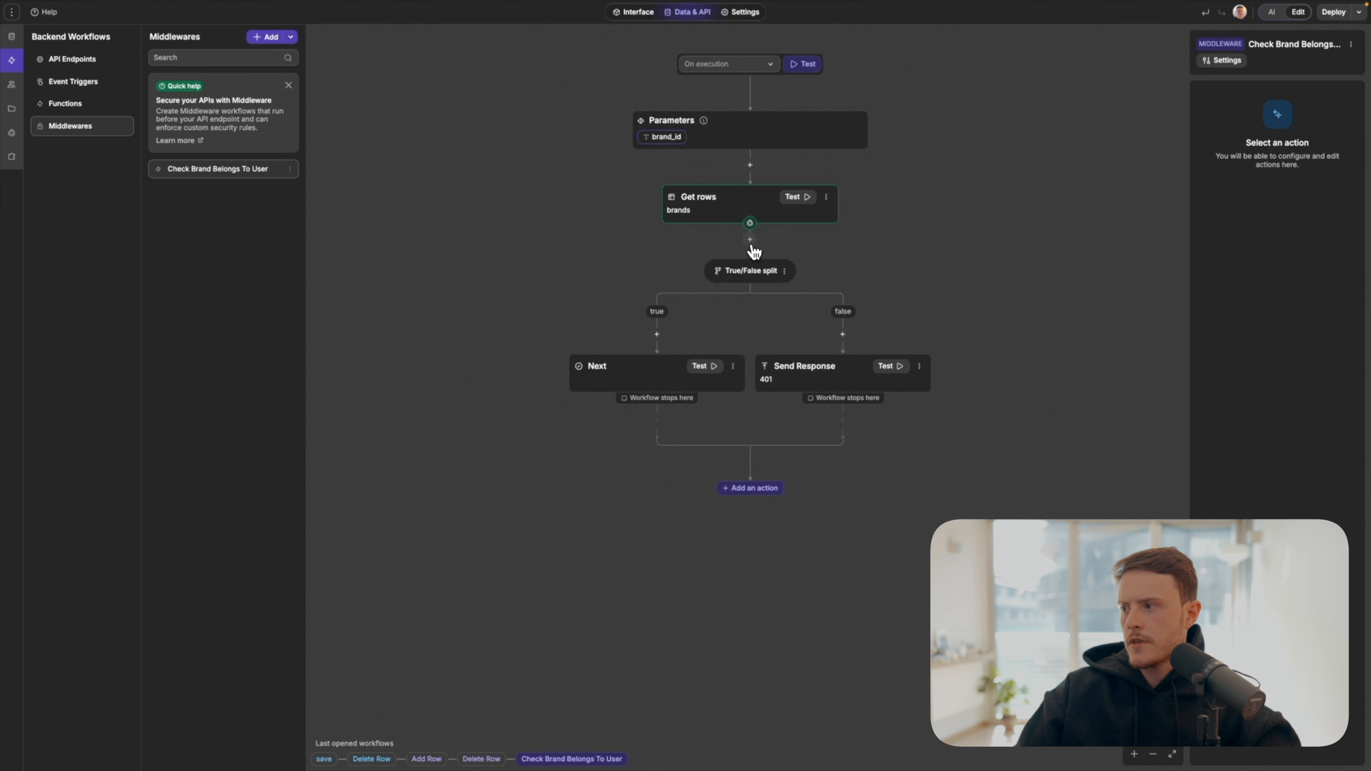
Step: Outline the True/False split and the Get rows action with green annotation strokes, and clear the annotations
key(ctrl+a)
mouse_move(669, 221)
mouse_down()
mouse_move(667, 288)
mouse_move(842, 225)
mouse_move(646, 238)
mouse_up()
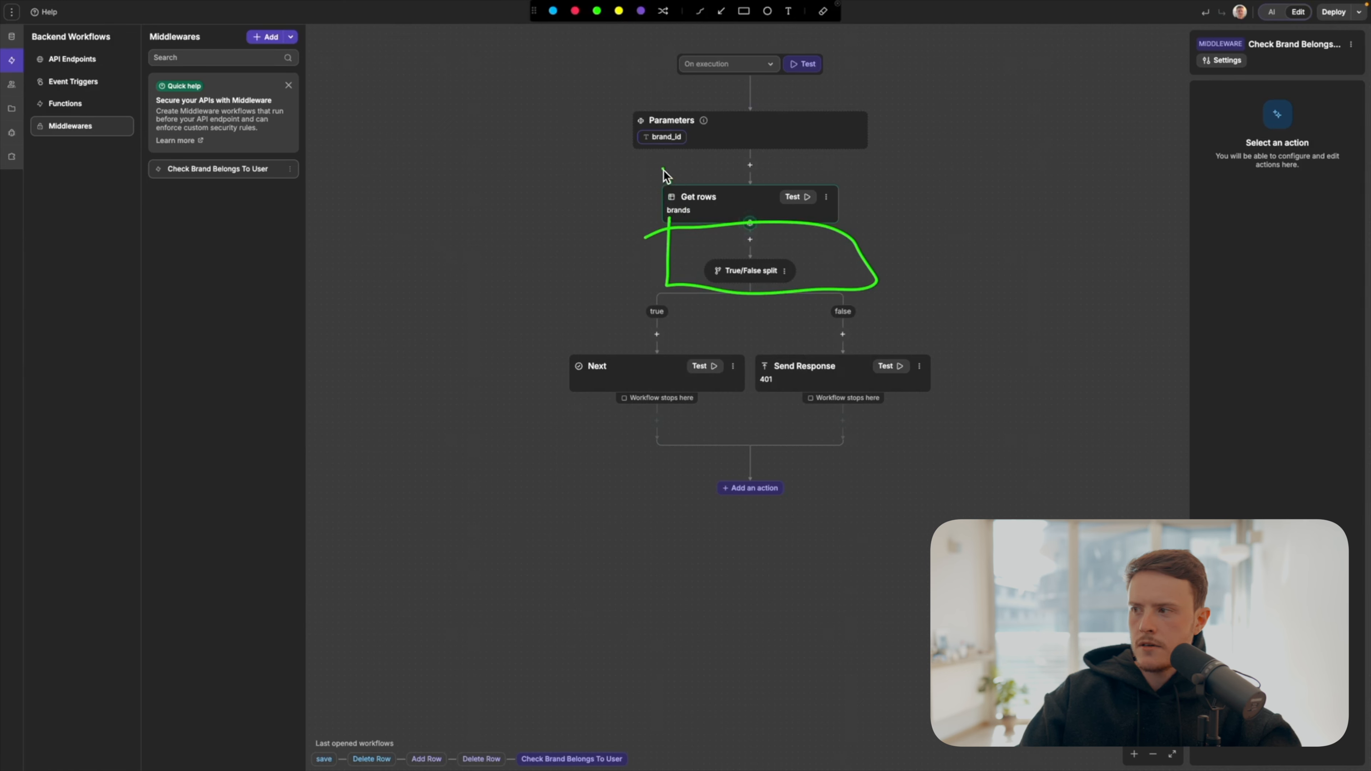
mouse_move(663, 168)
mouse_down()
mouse_move(726, 221)
mouse_move(649, 187)
mouse_up()
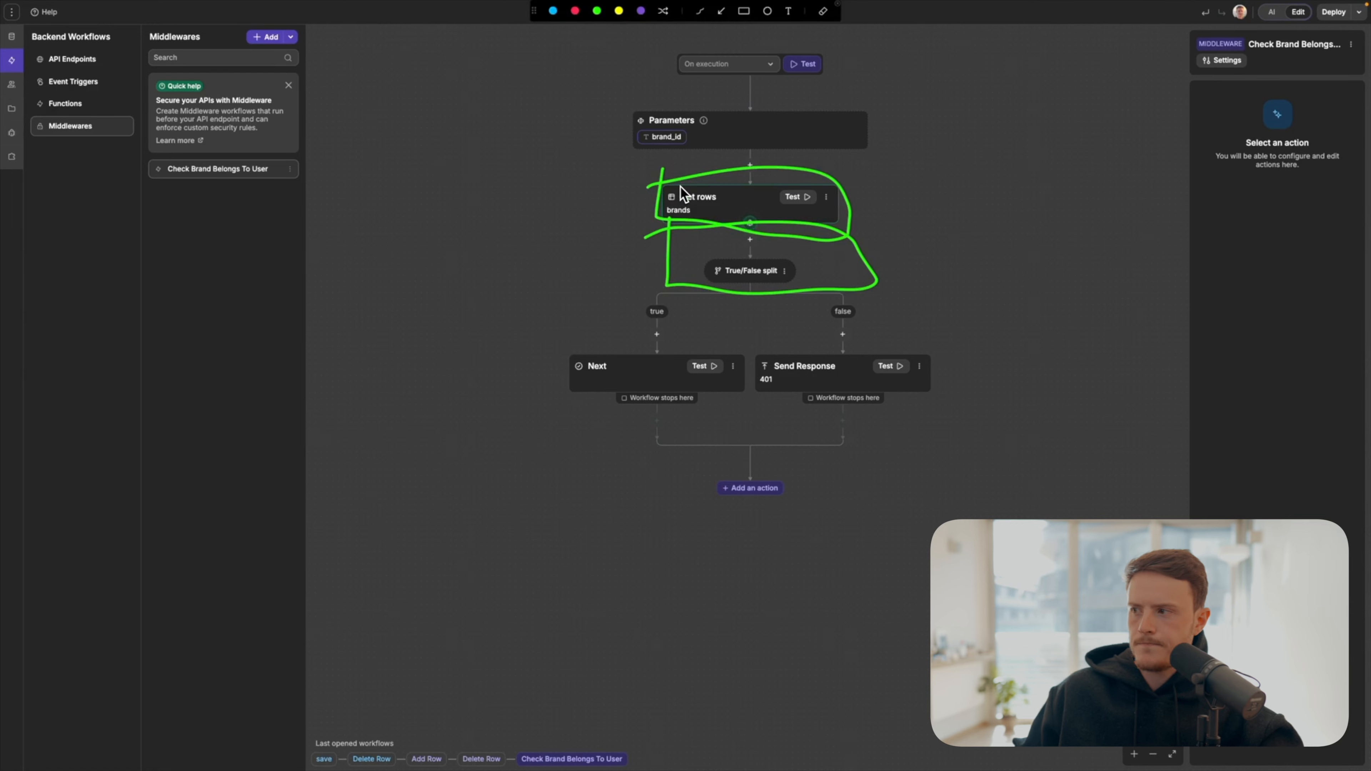
key(Escape)
Step: Add a Get rows action for the user_company table between the brands Get rows action and the True/False split
click(751, 241)
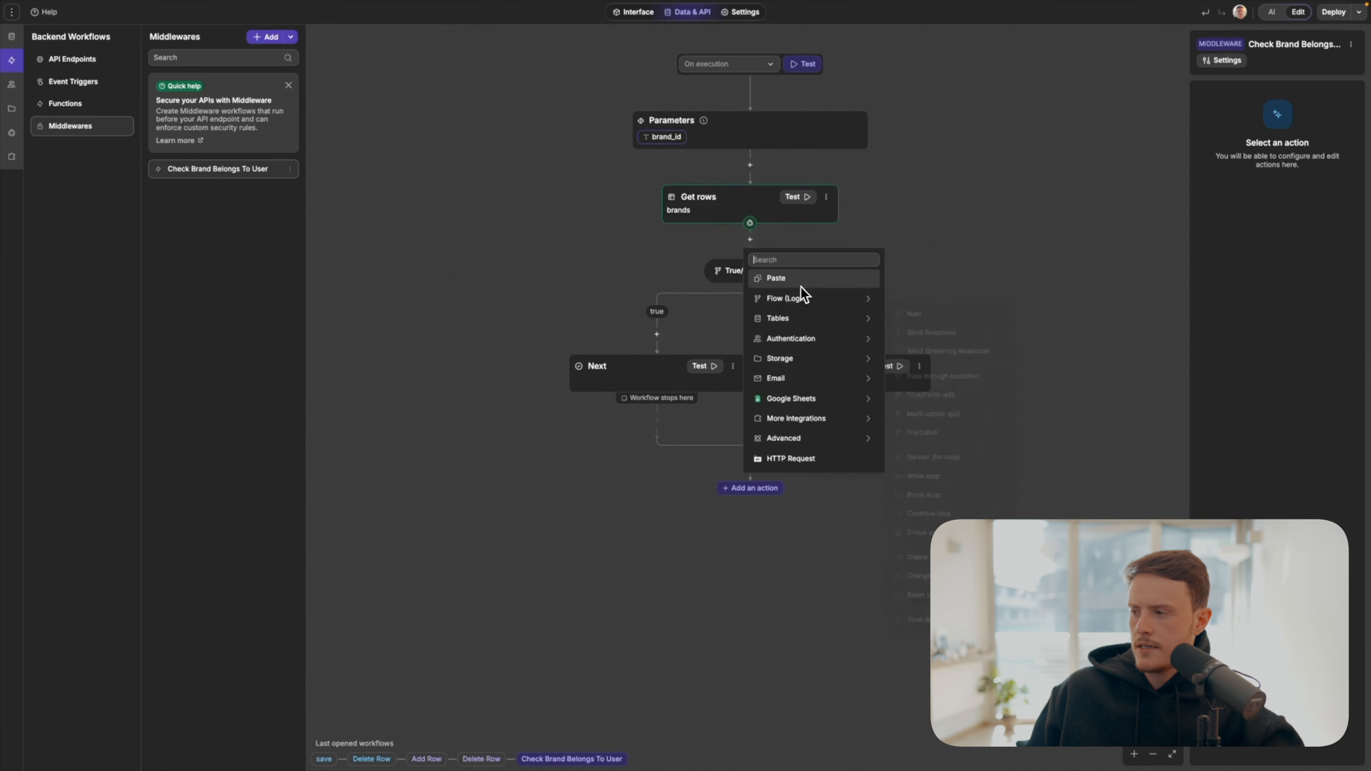
mouse_move(805, 316)
click(902, 324)
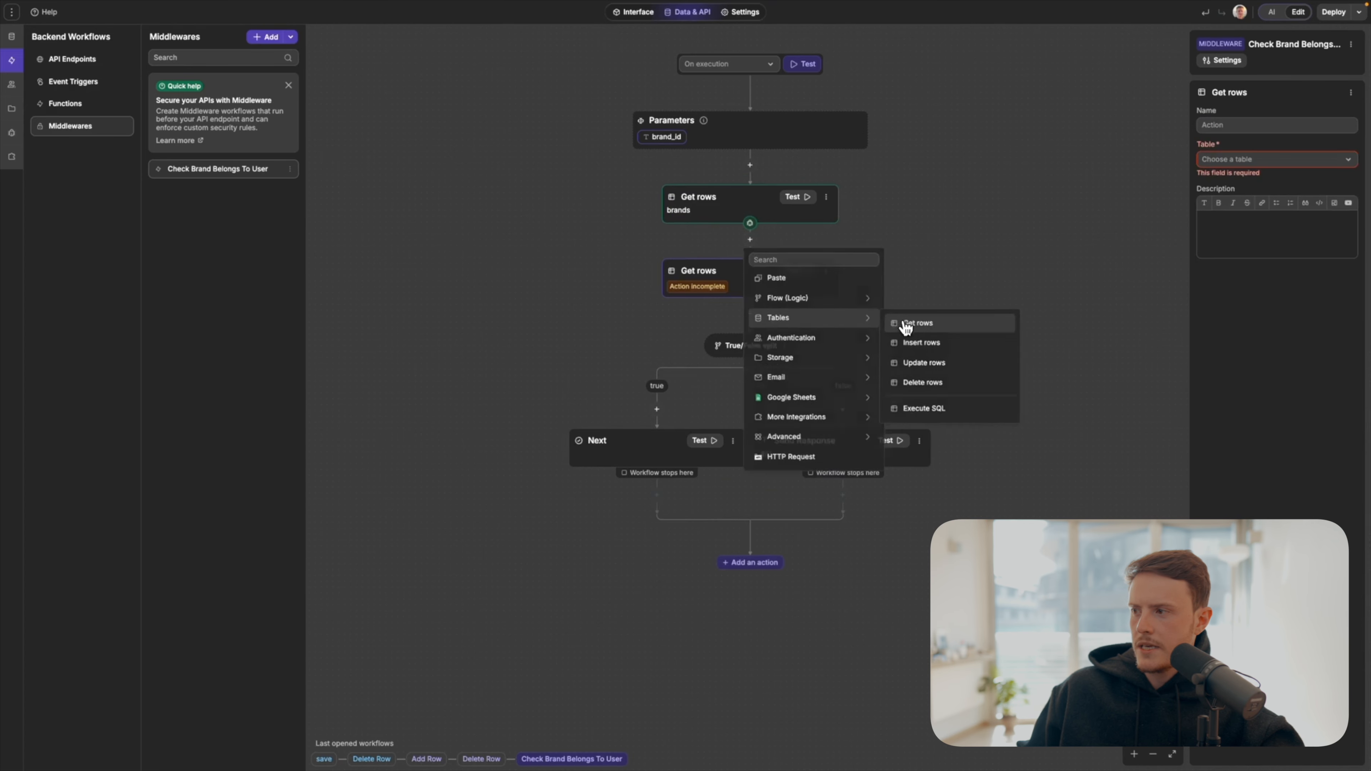
click(1209, 165)
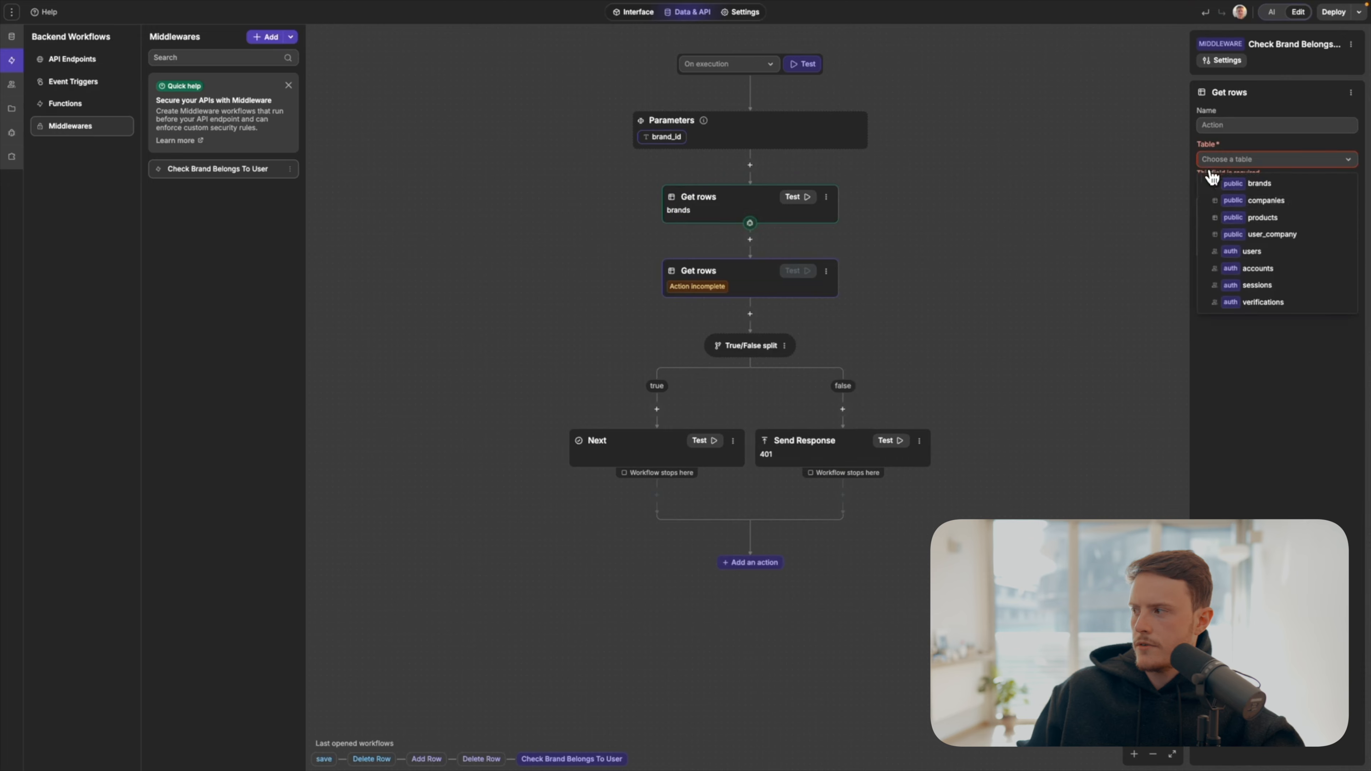
click(1281, 238)
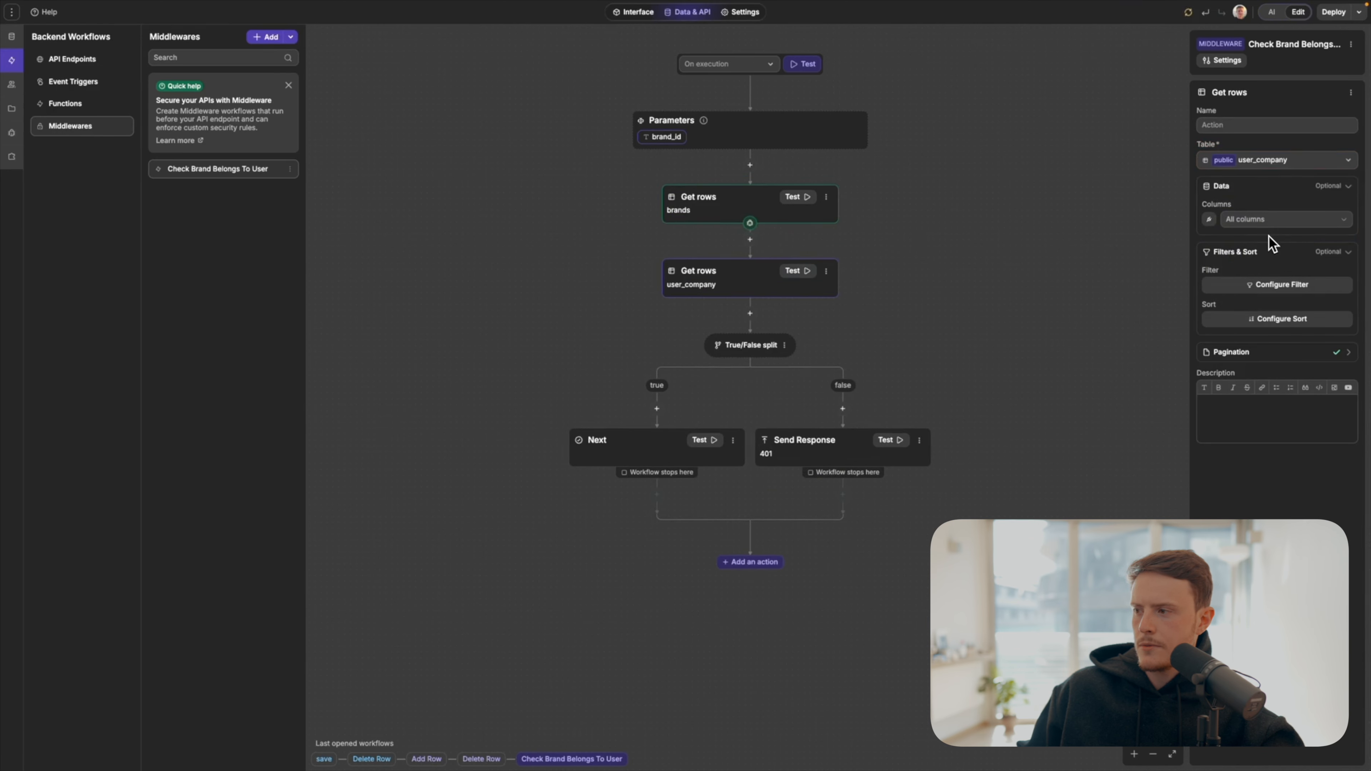
Step: Filter the user_company Get rows action to rows where company is the parent_company of the first brands result, data[0]
click(1275, 284)
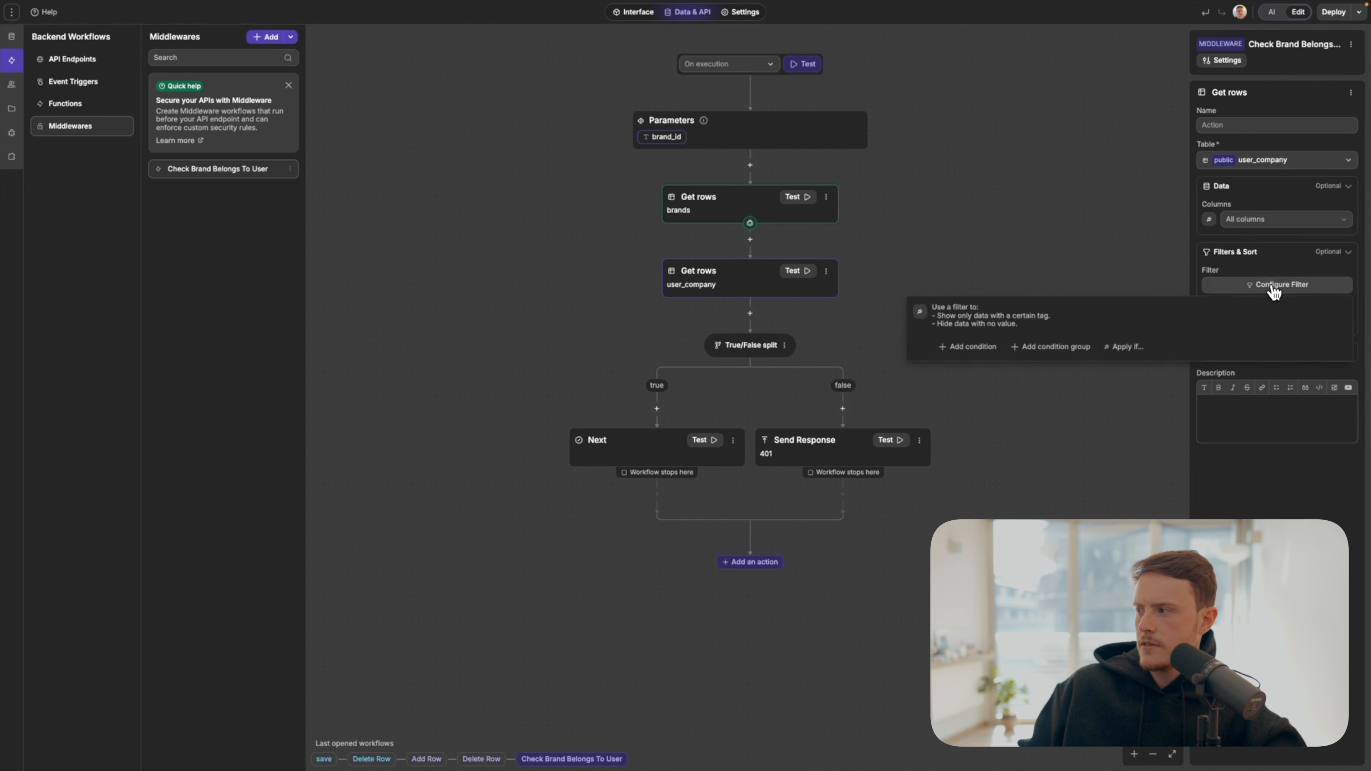
click(990, 347)
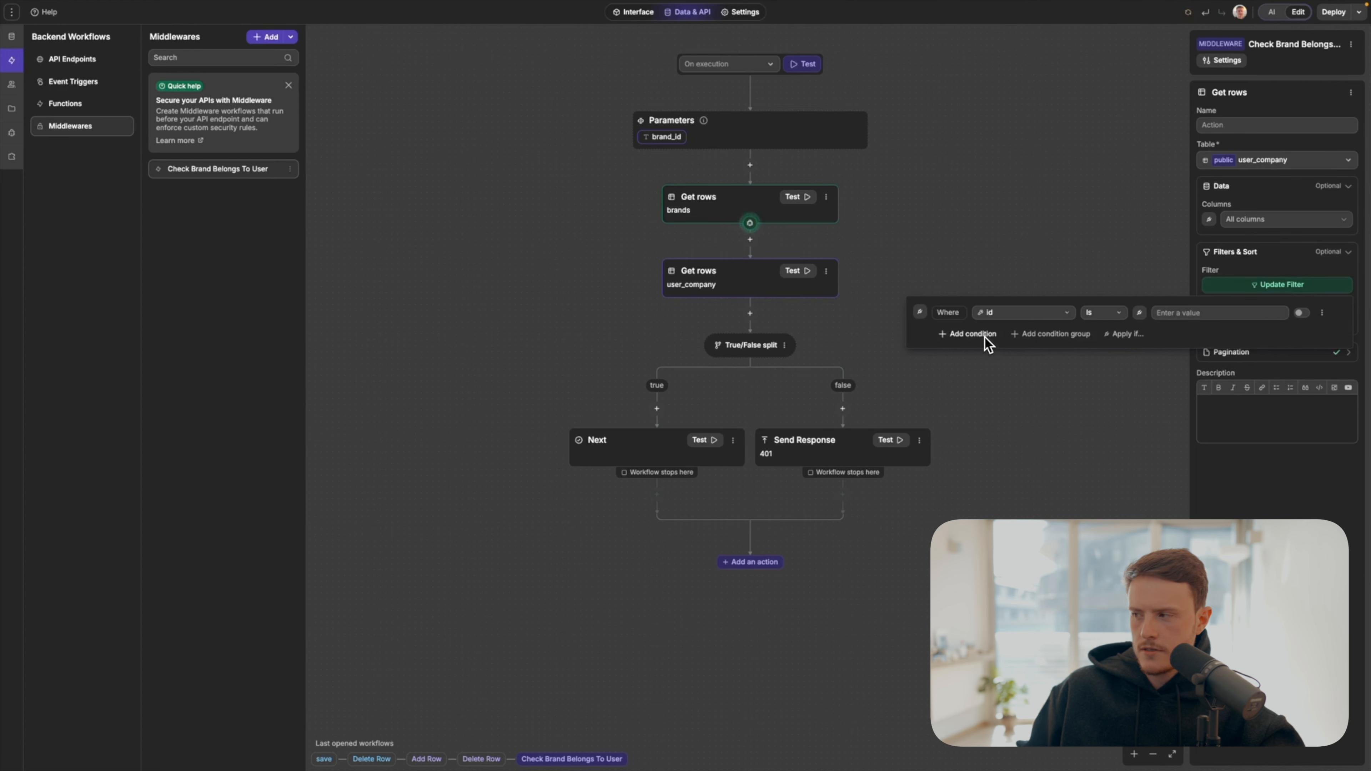
click(1018, 314)
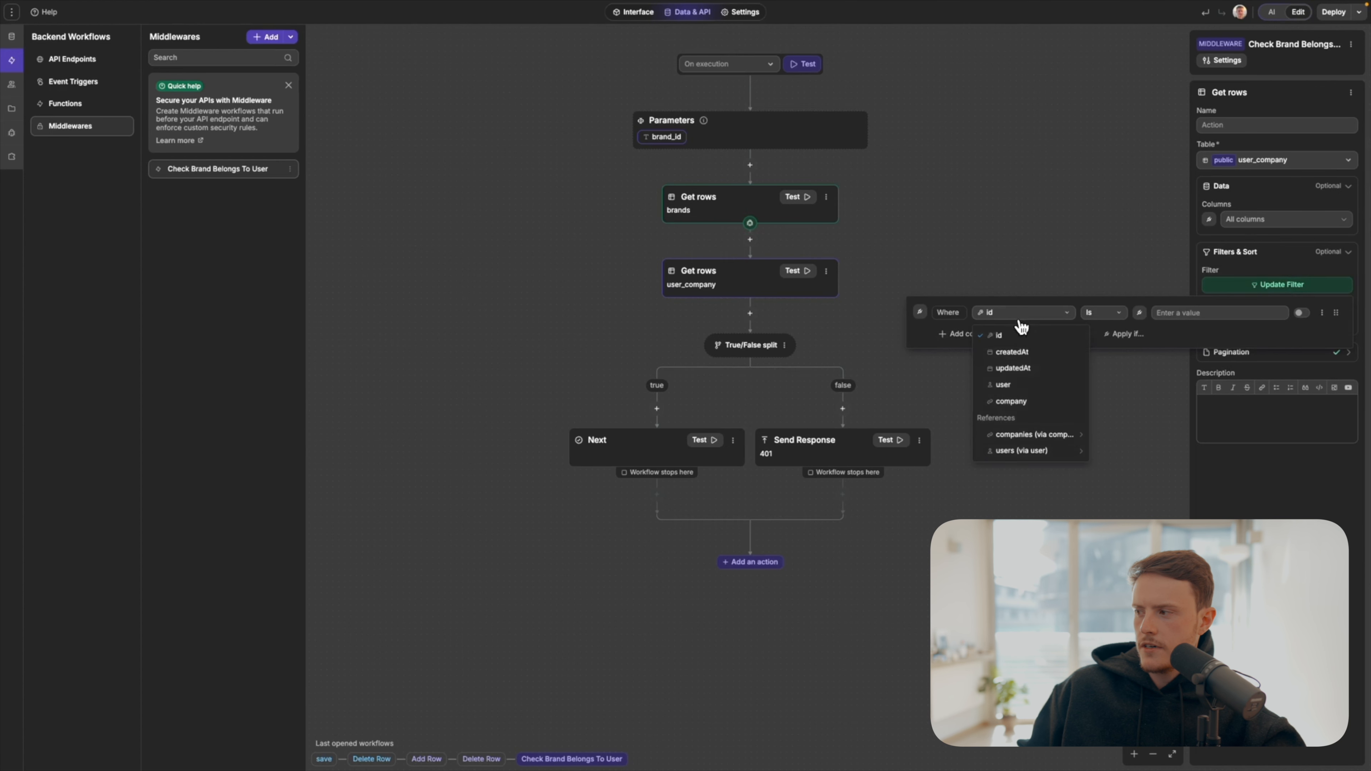
click(1018, 402)
click(1139, 313)
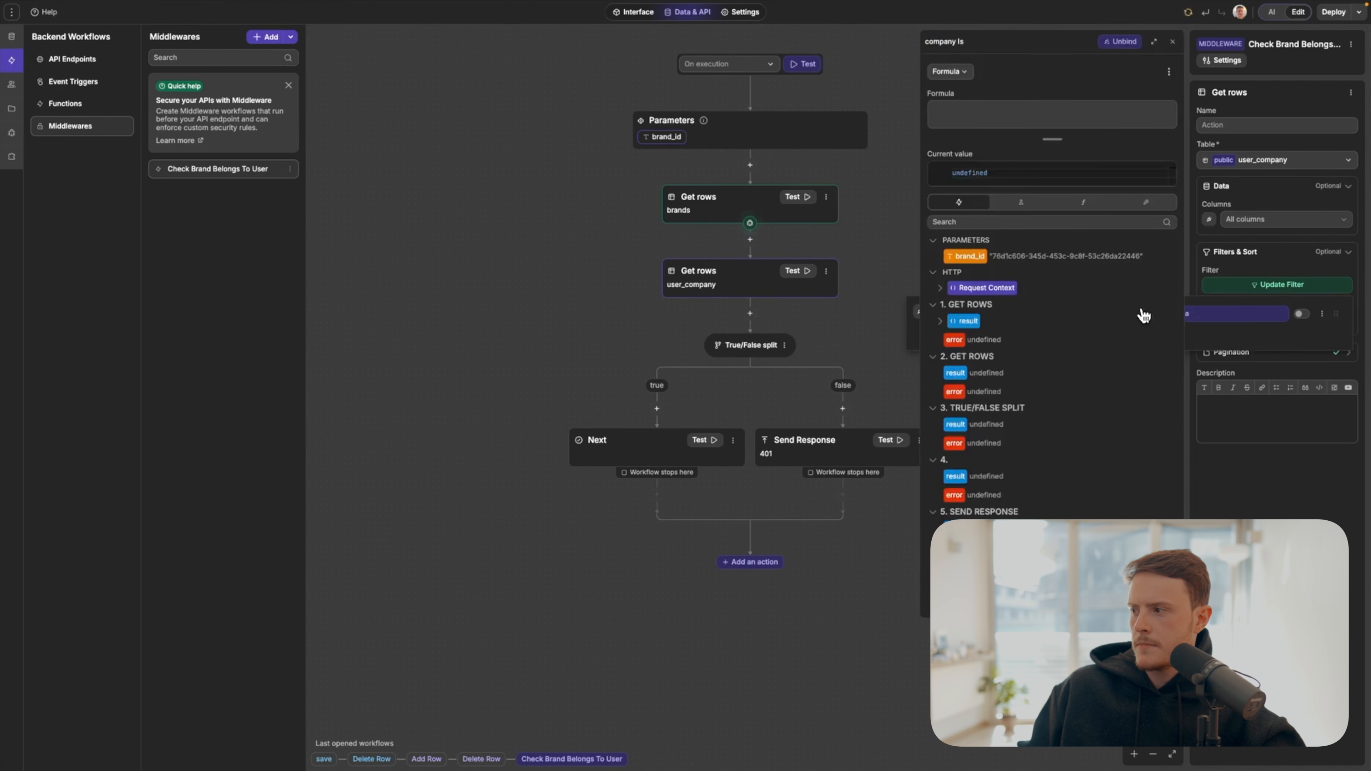
click(939, 321)
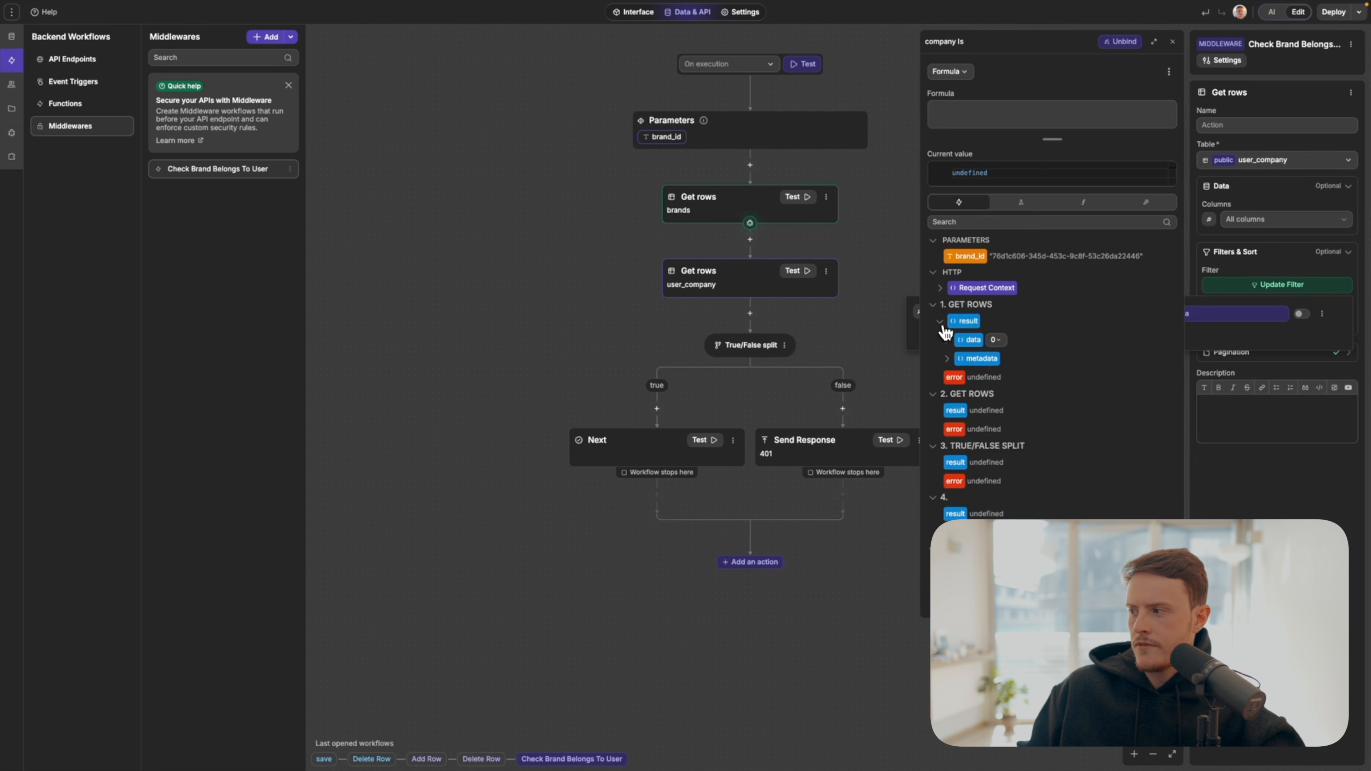
click(947, 342)
click(953, 360)
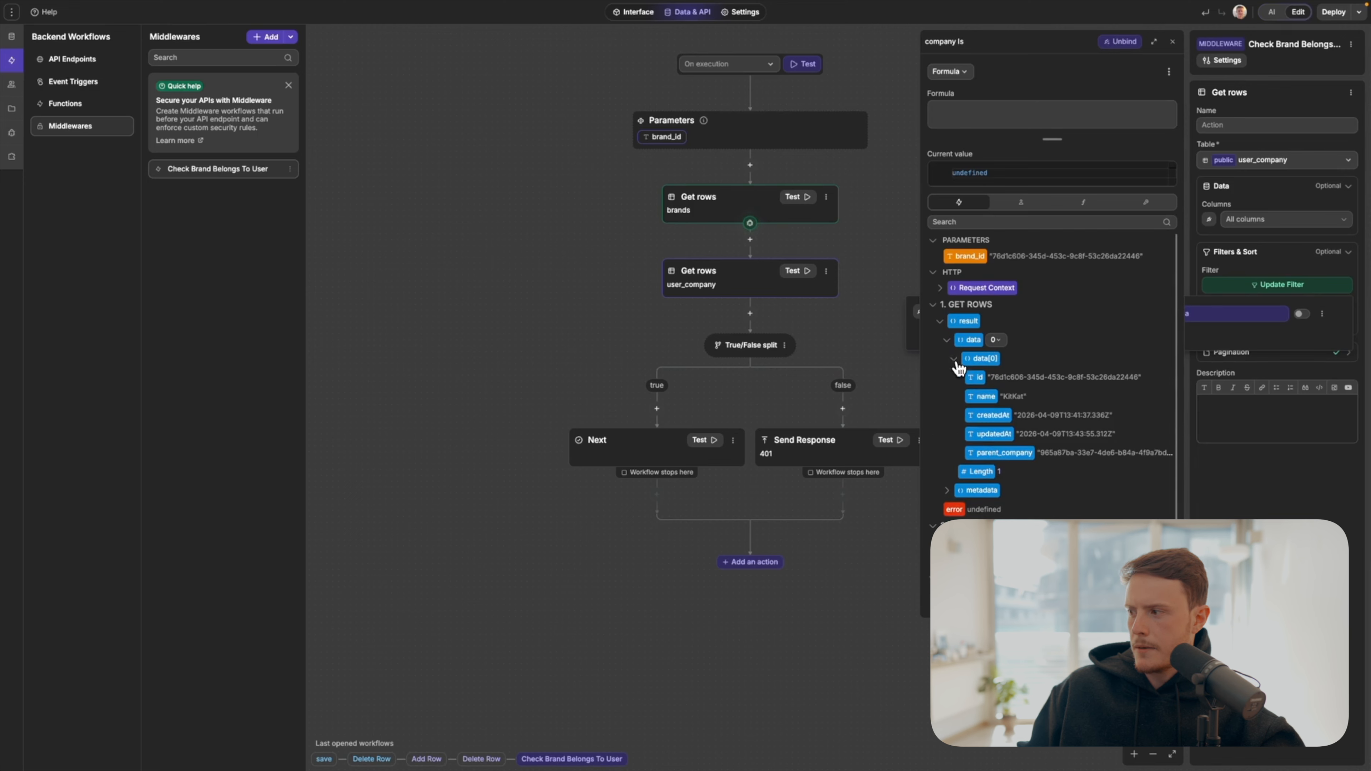
click(999, 453)
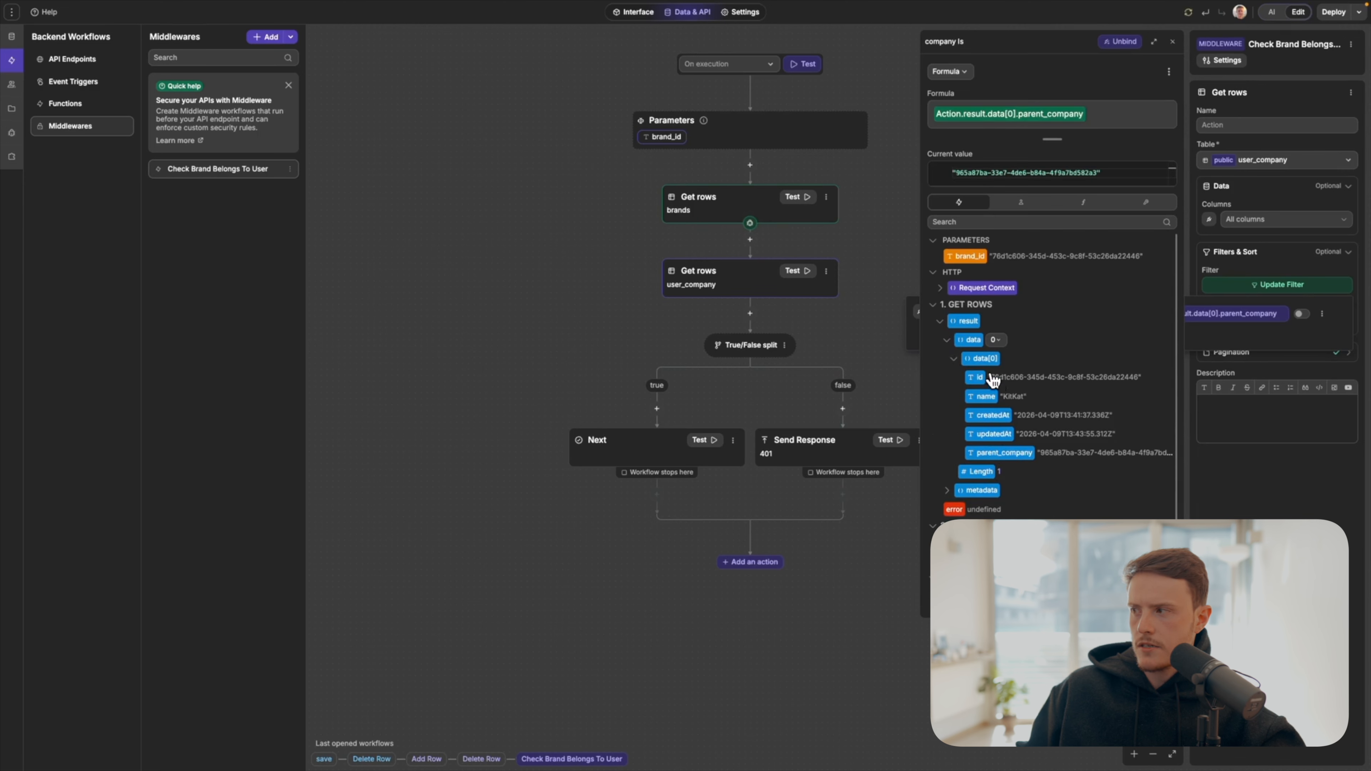
key(Escape)
Step: Add an And condition to the user_company filter requiring user to be the authenticated user's id
click(971, 337)
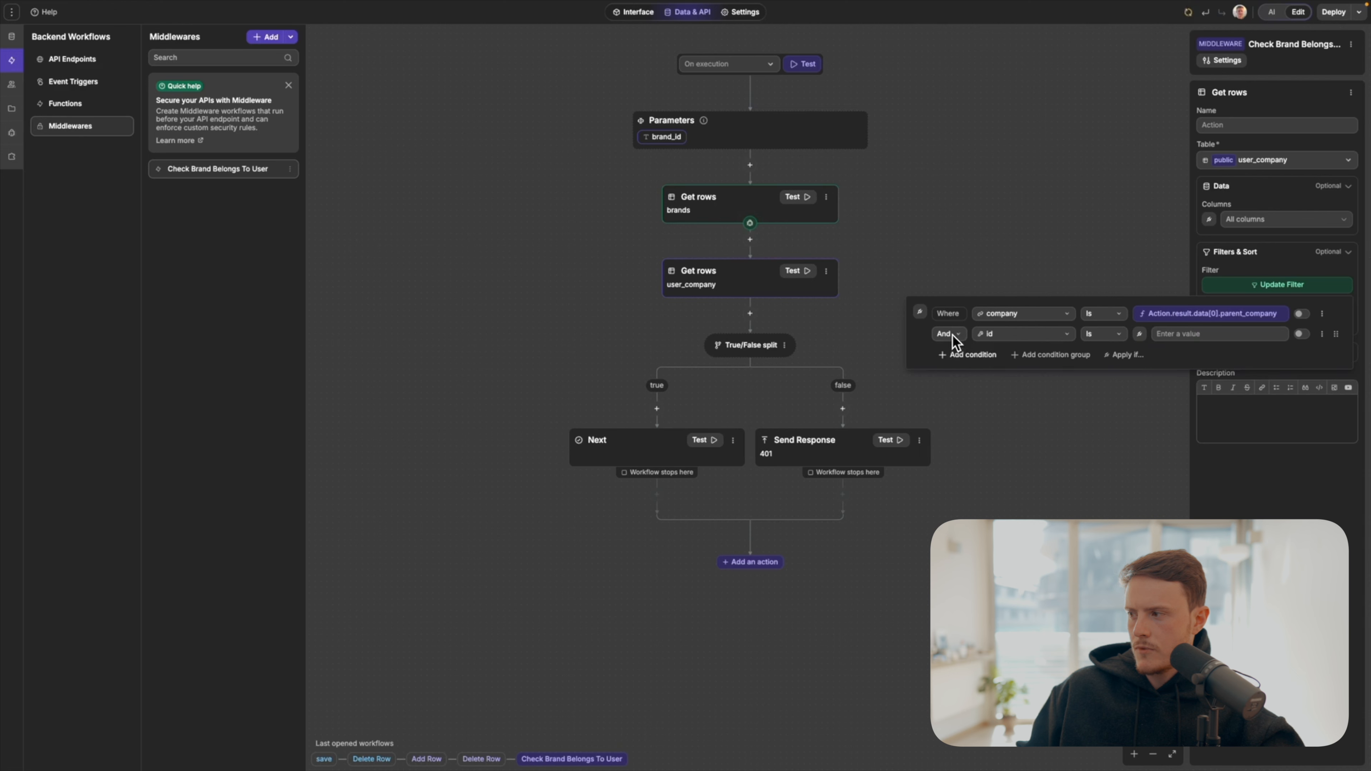
click(1020, 334)
click(1034, 400)
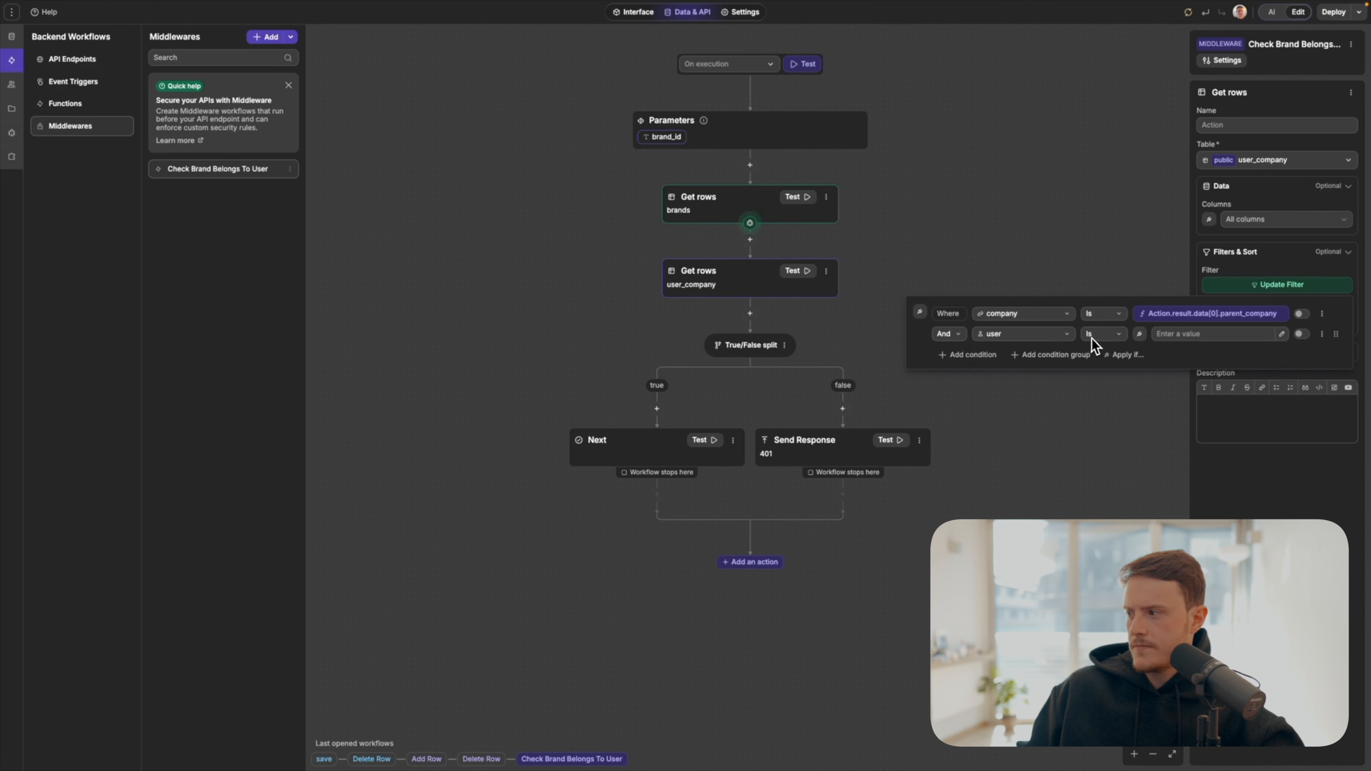
click(1141, 335)
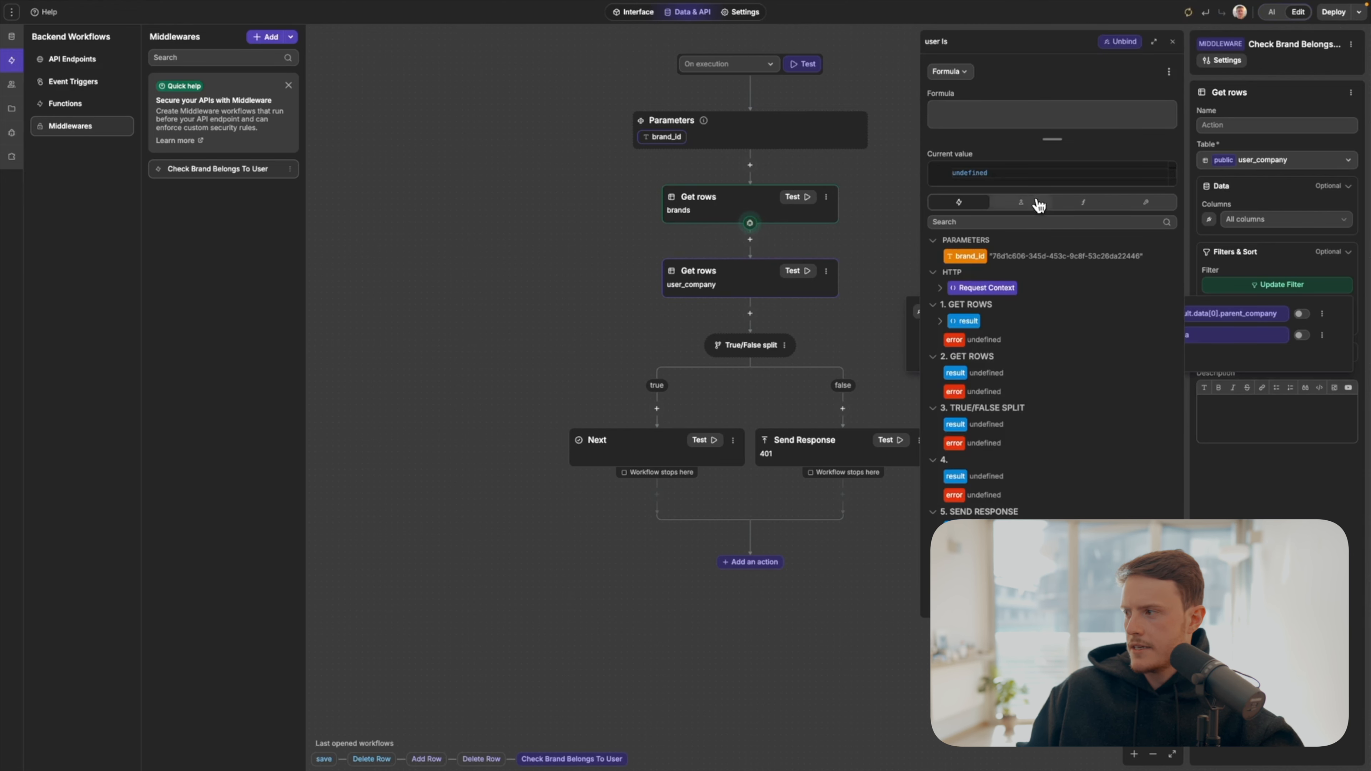
click(1025, 203)
click(941, 257)
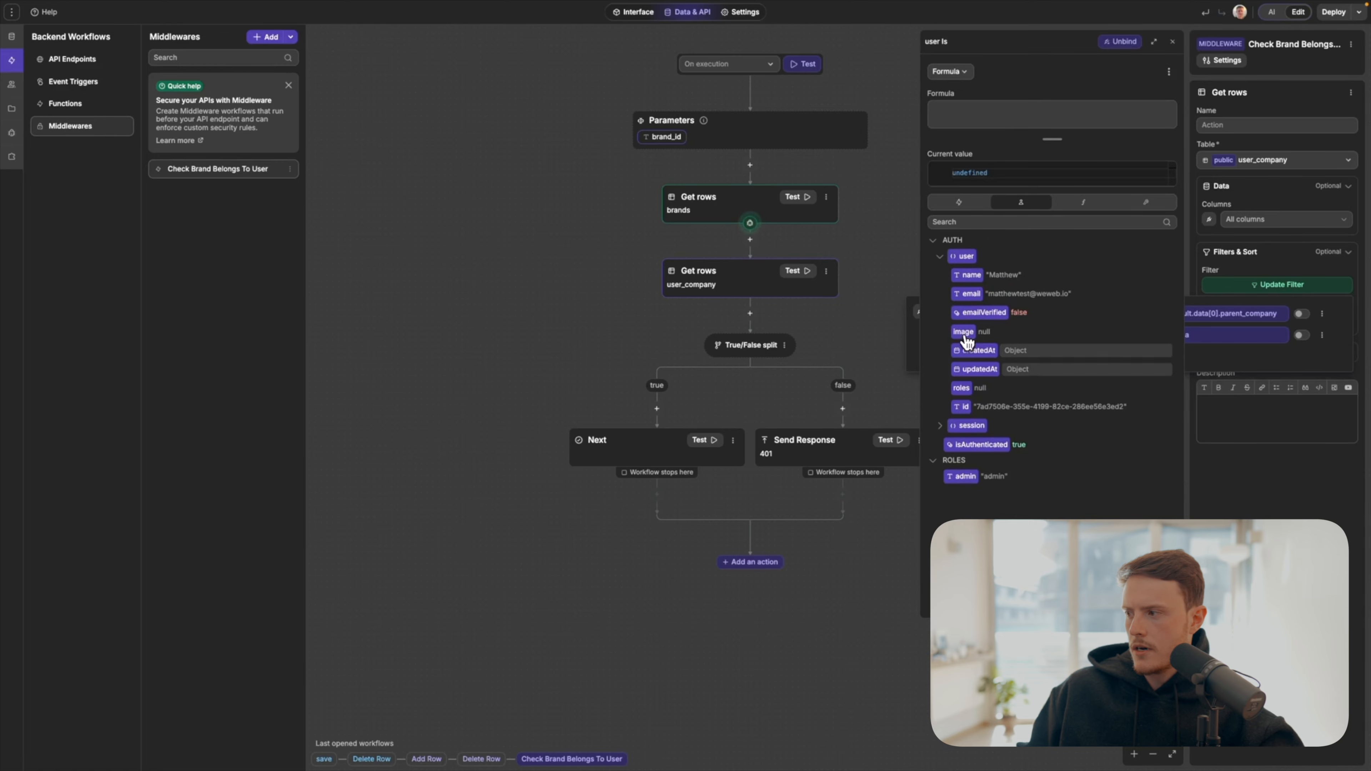
click(964, 408)
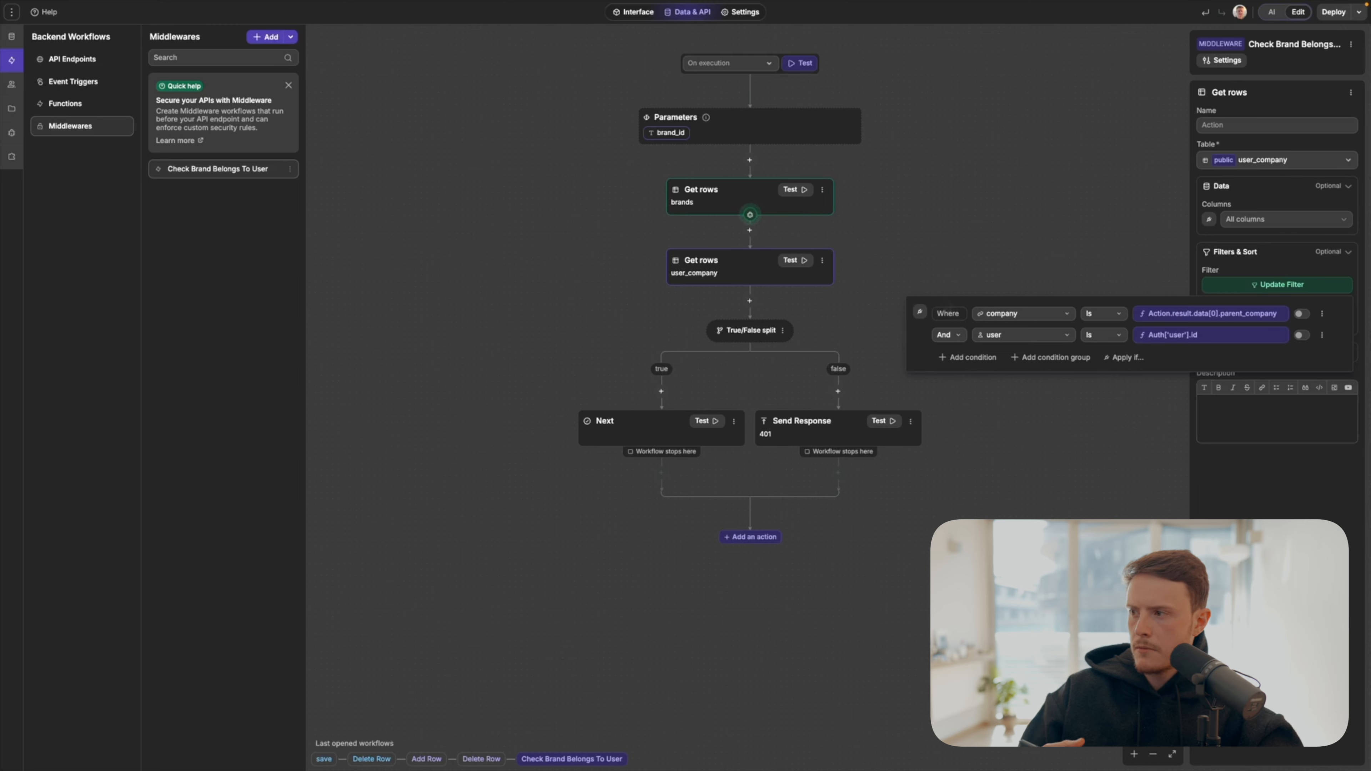
Step: Outline the brands and user_company Get rows actions one after the other with green annotation strokes
key(ctrl+a)
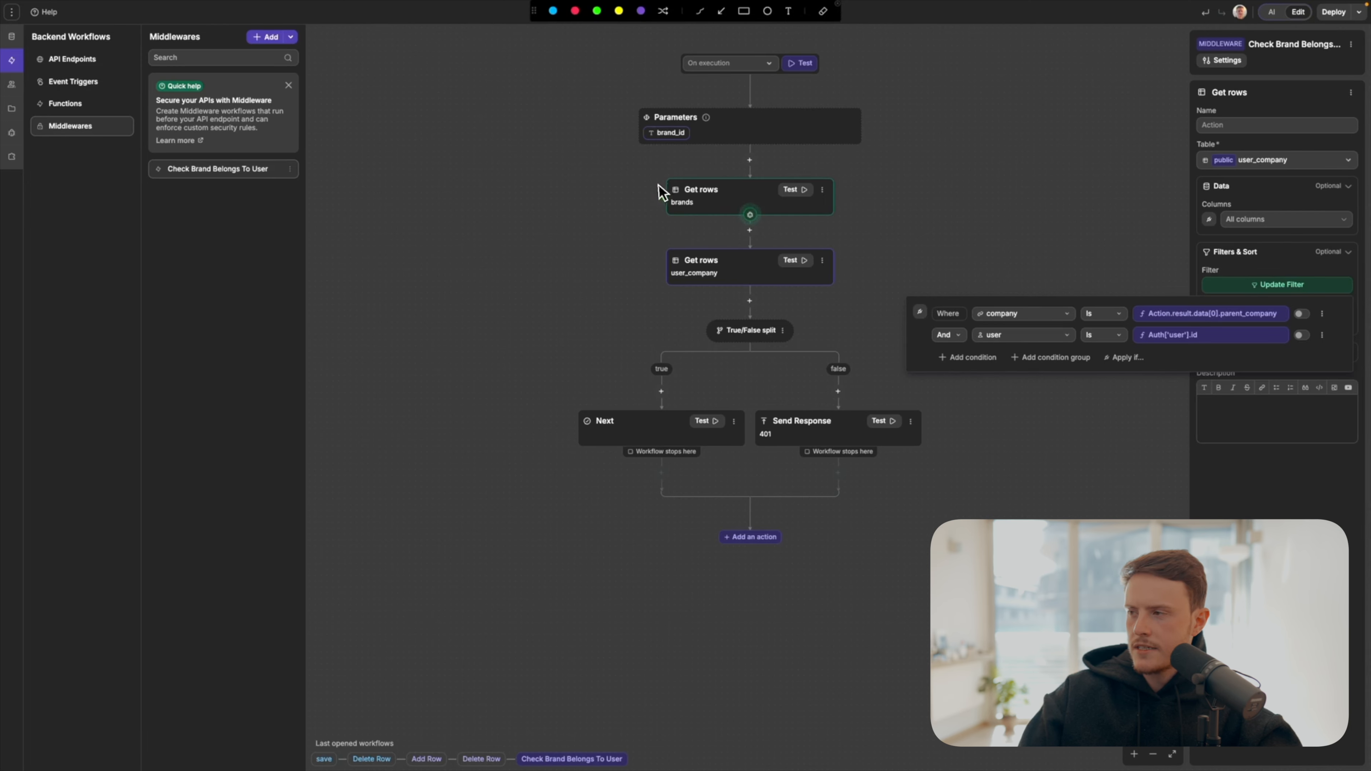
mouse_move(658, 178)
mouse_down()
mouse_move(728, 220)
mouse_move(637, 176)
mouse_up()
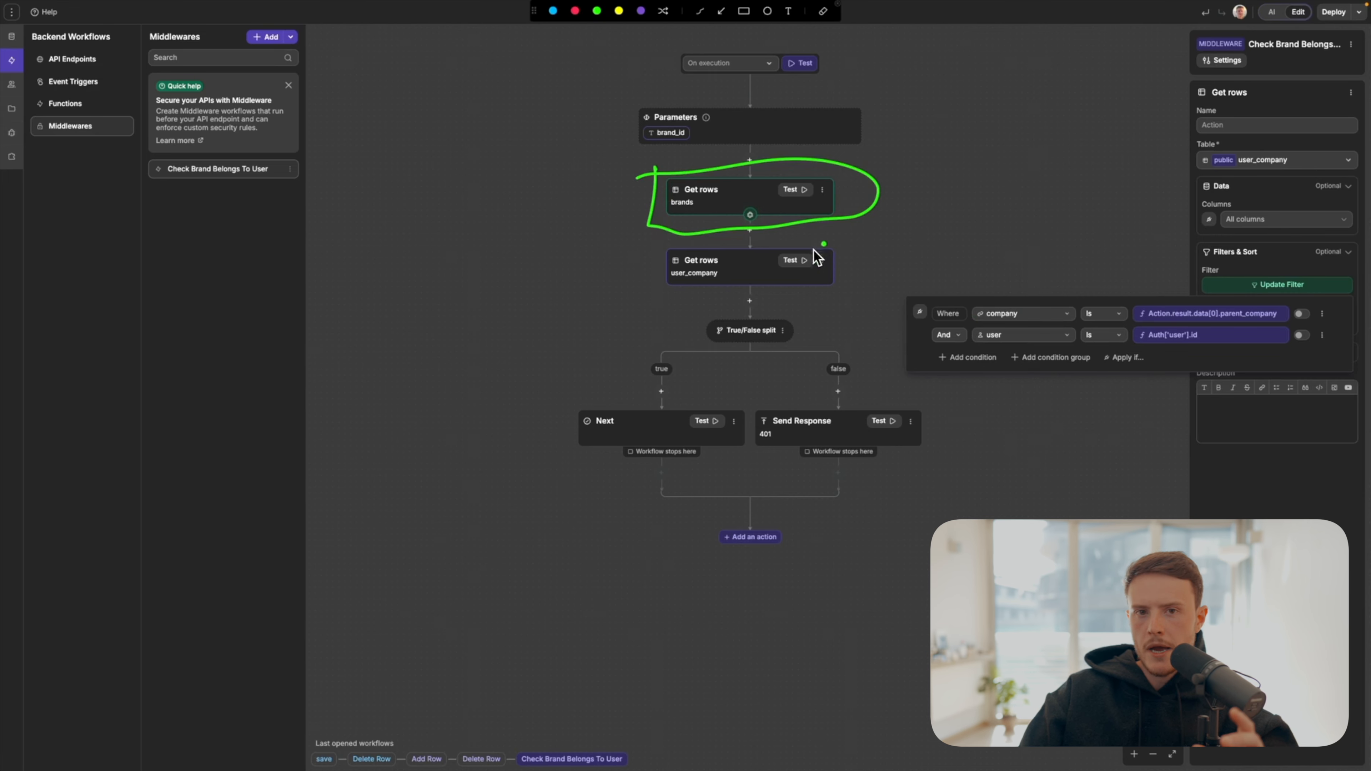
key(Escape)
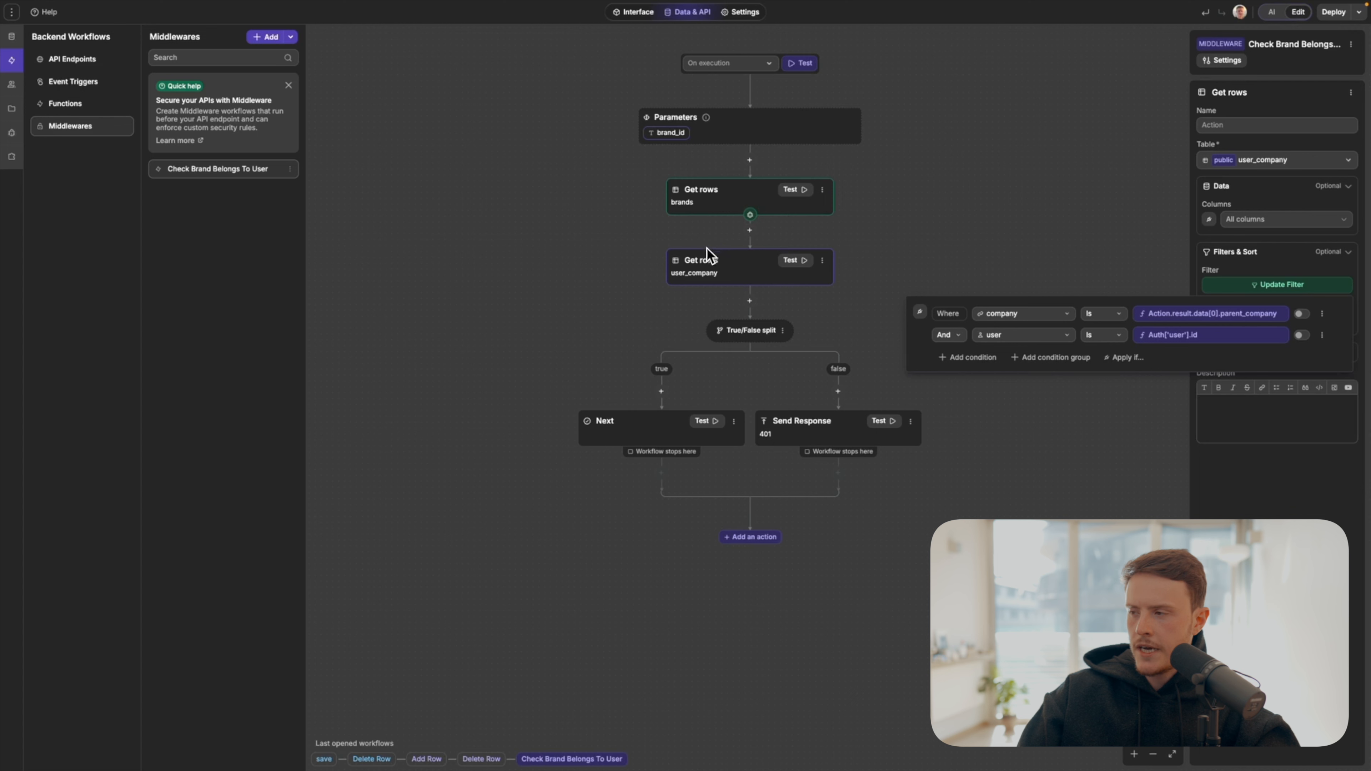
key(ctrl+a)
mouse_move(659, 235)
mouse_down()
mouse_move(700, 303)
mouse_move(785, 241)
mouse_up()
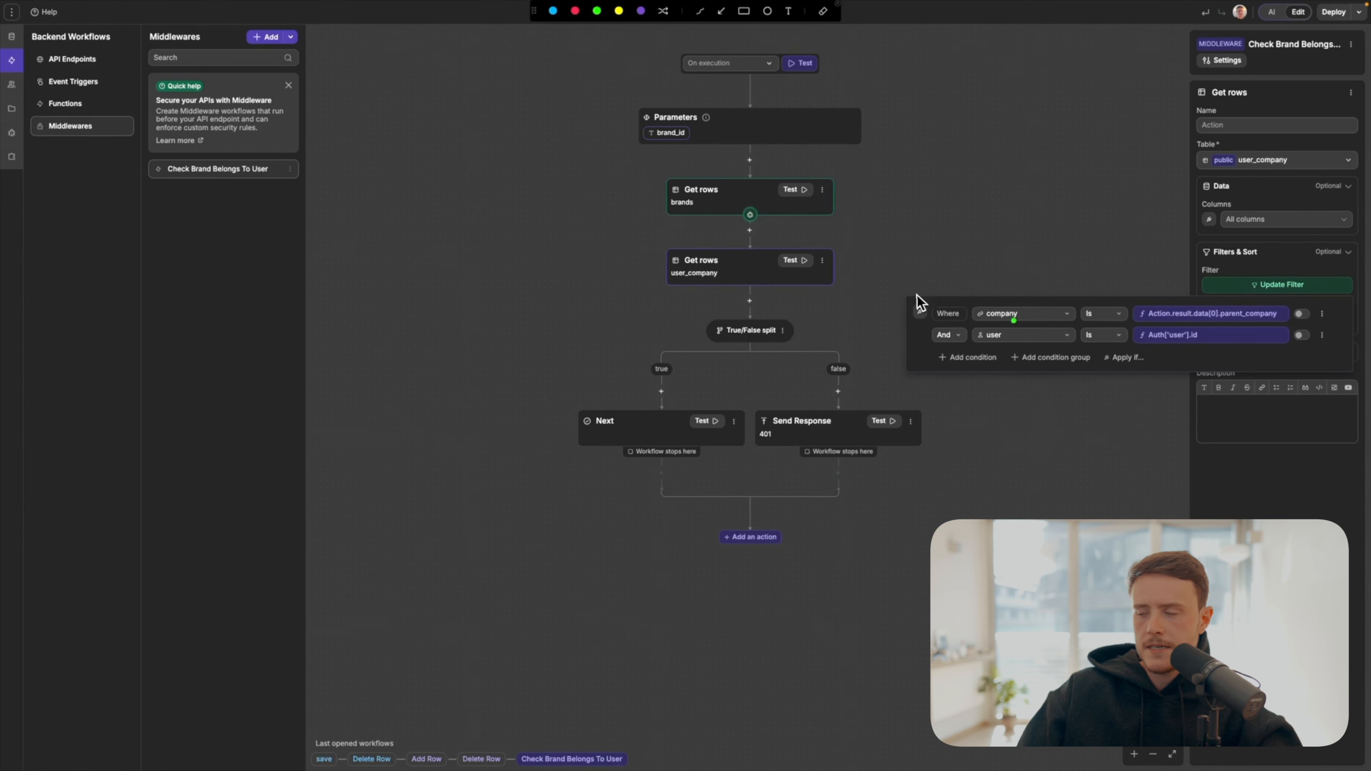
Step: Mark the company and user filter conditions, their bound values and the brands Get rows action with green annotation strokes, clearing them between markings
mouse_move(1050, 298)
mouse_down()
mouse_move(1033, 297)
mouse_move(1045, 300)
mouse_up()
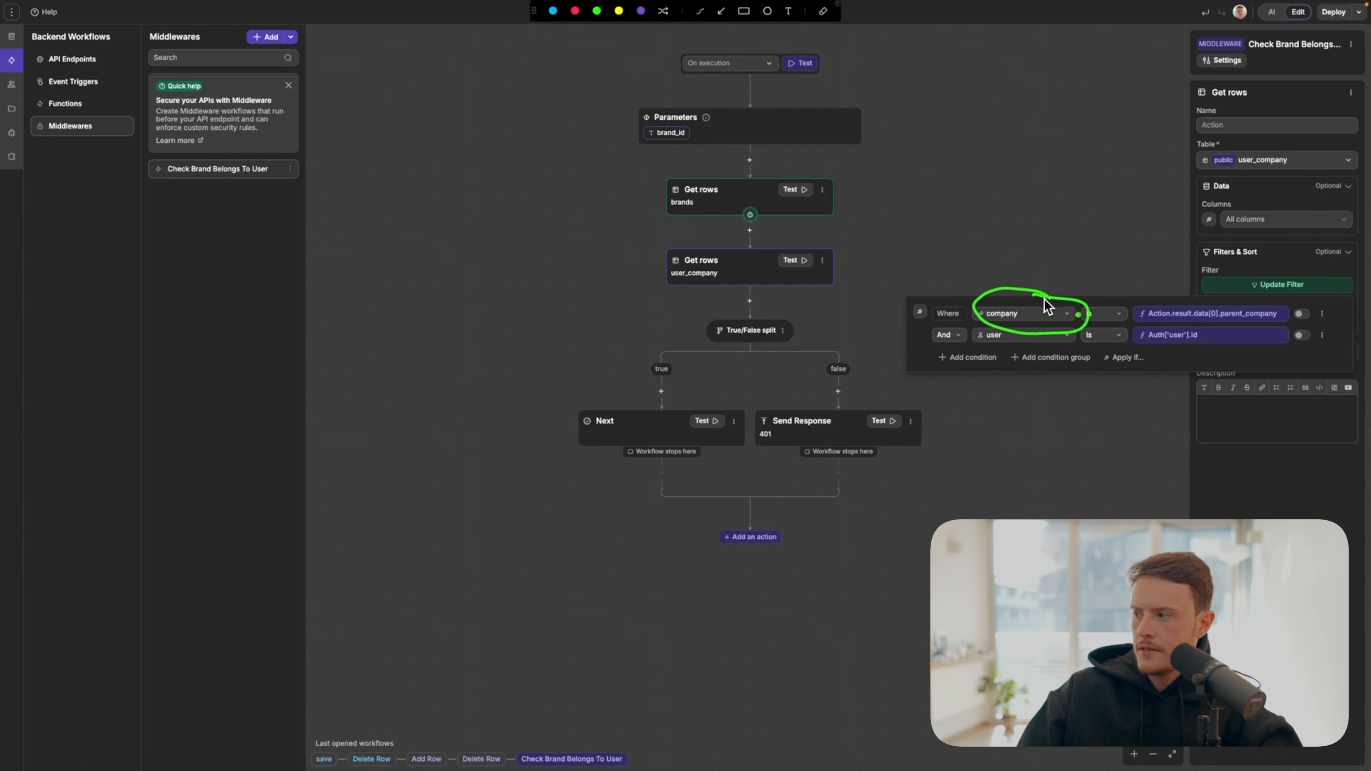
key(Escape)
mouse_move(1141, 306)
mouse_down()
mouse_move(1143, 295)
mouse_move(1185, 337)
mouse_move(1295, 324)
mouse_move(1174, 288)
mouse_move(1144, 298)
mouse_up()
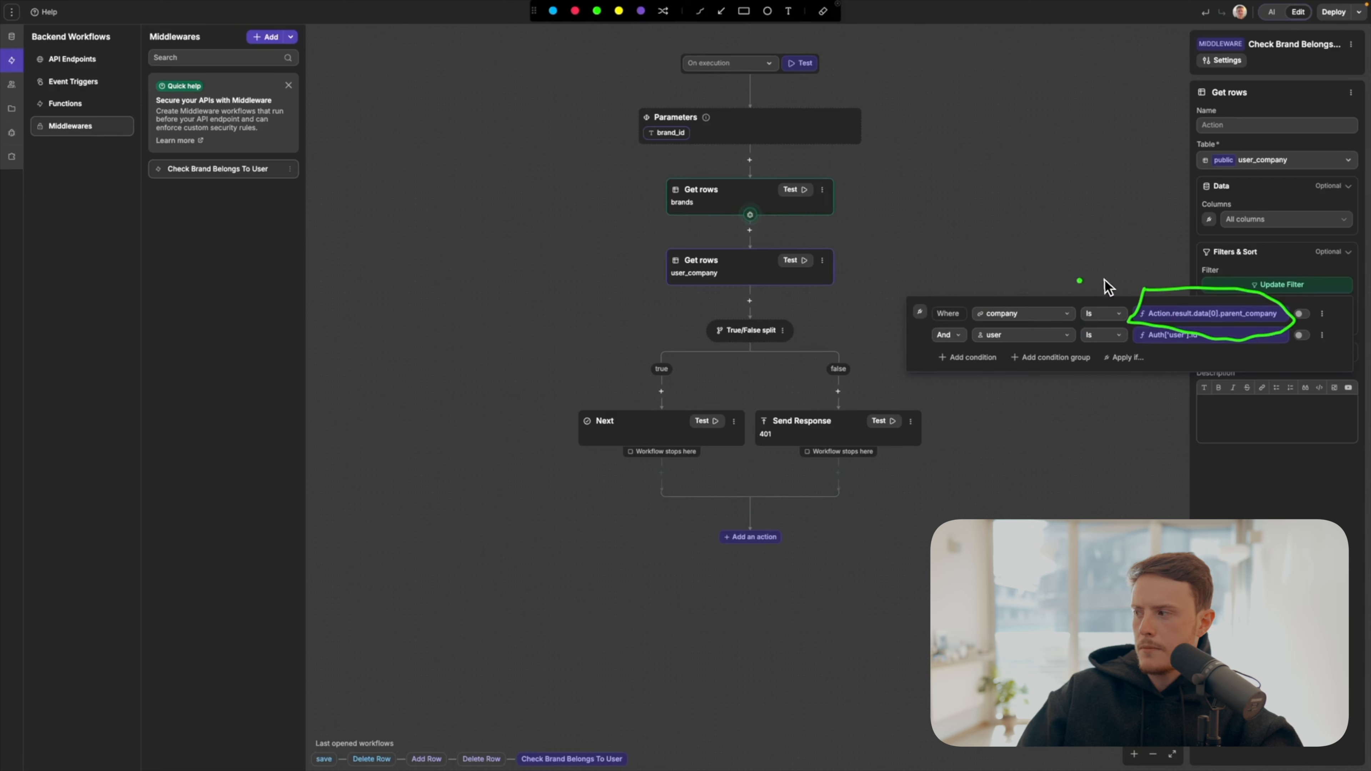
mouse_move(663, 168)
mouse_down()
mouse_move(657, 219)
mouse_move(861, 222)
mouse_move(699, 182)
mouse_up()
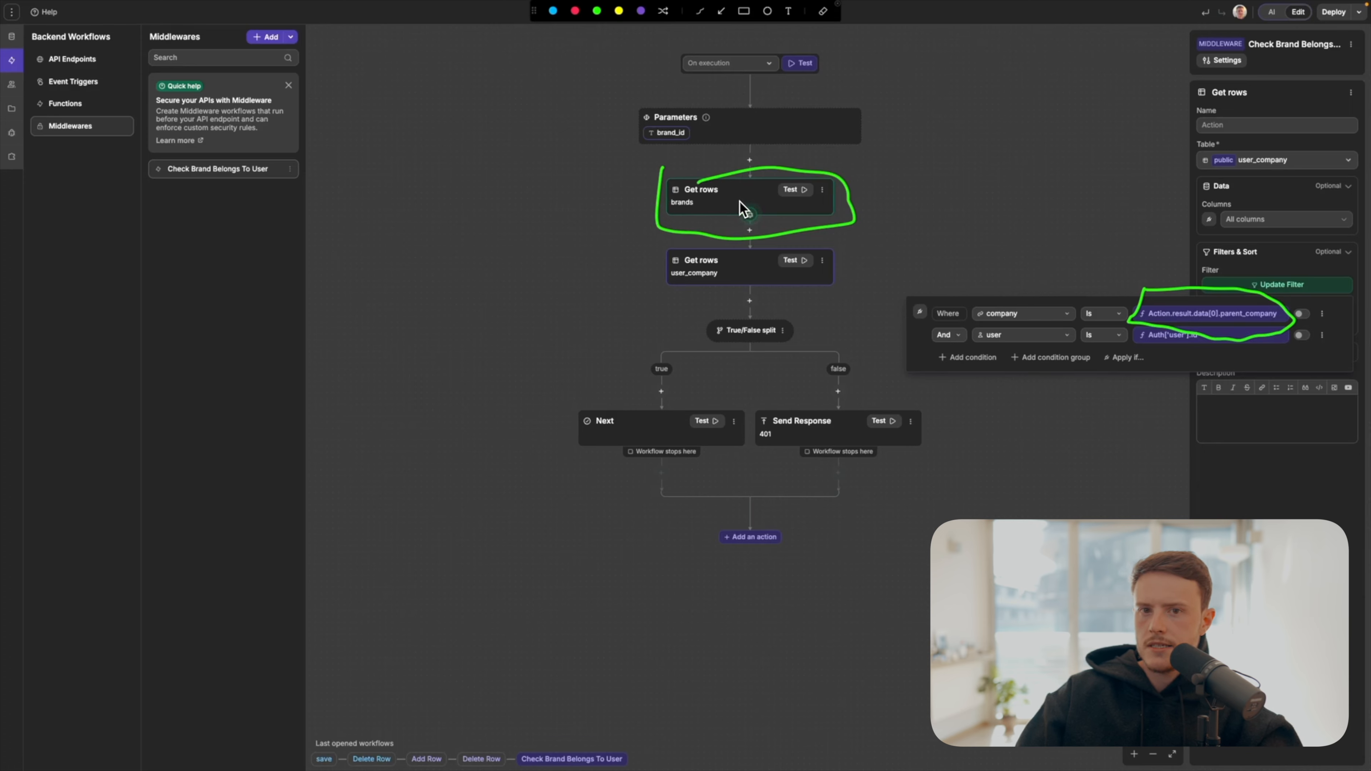
key(Delete)
mouse_move(1014, 324)
mouse_down()
mouse_move(981, 326)
mouse_move(1045, 351)
mouse_move(1026, 316)
mouse_up()
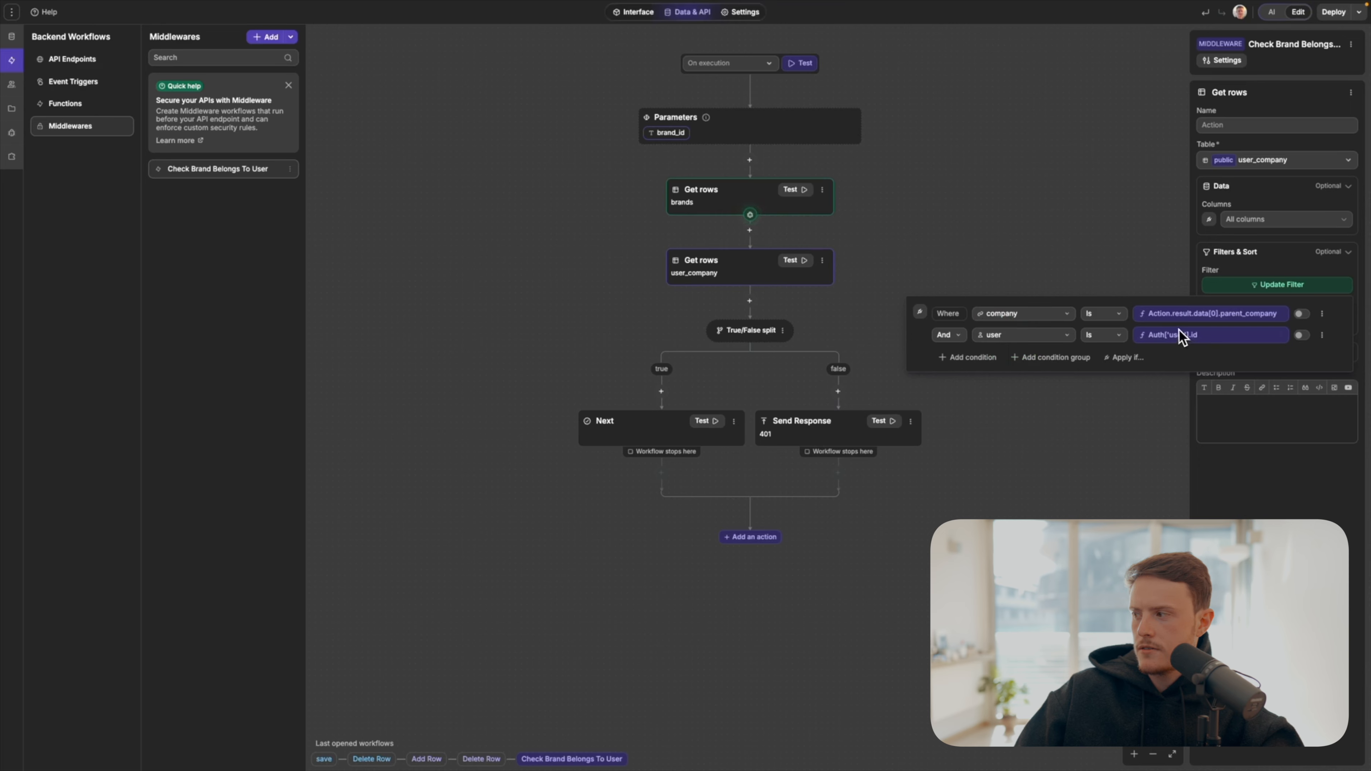
mouse_move(1185, 327)
mouse_down()
mouse_move(1130, 338)
mouse_move(1214, 355)
mouse_move(1184, 325)
mouse_up()
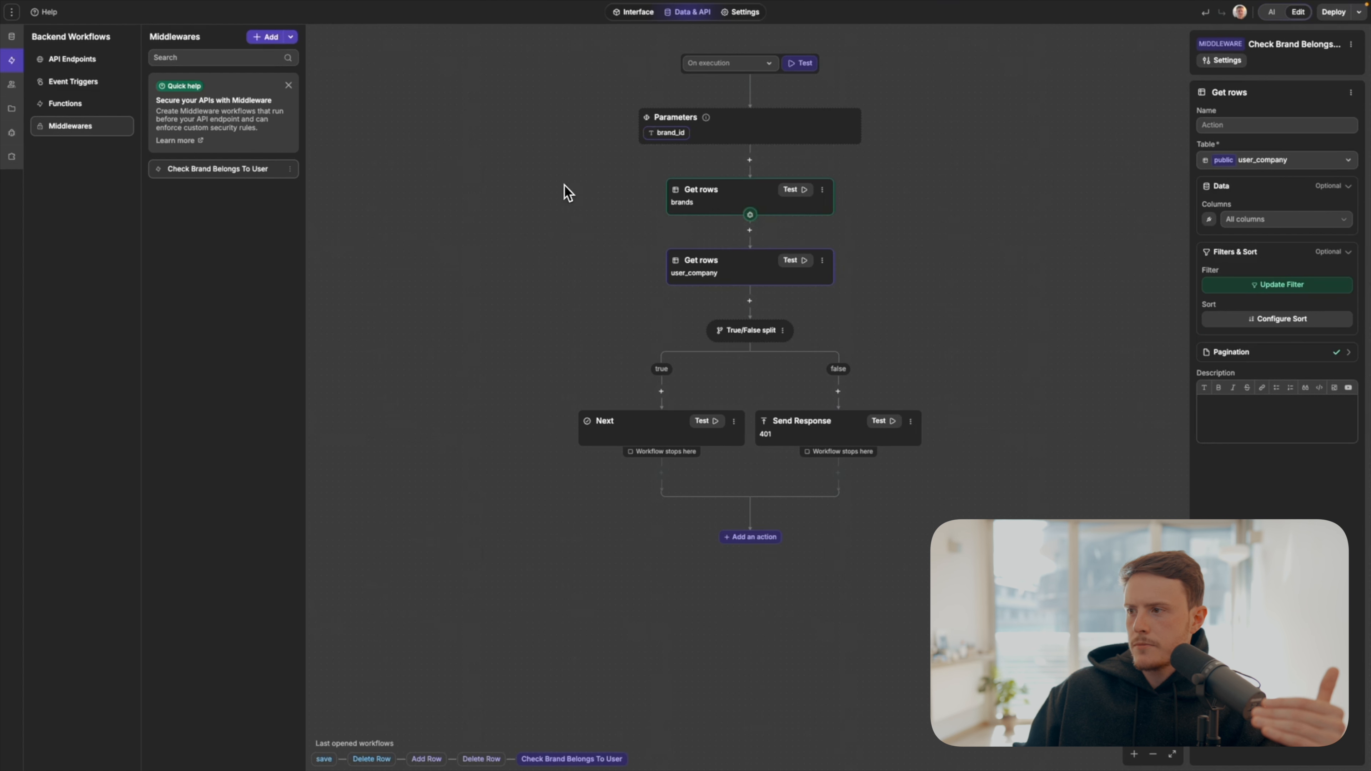
Step: Review the brand_id parameter's settings and the brands Get rows action with its test result
click(670, 130)
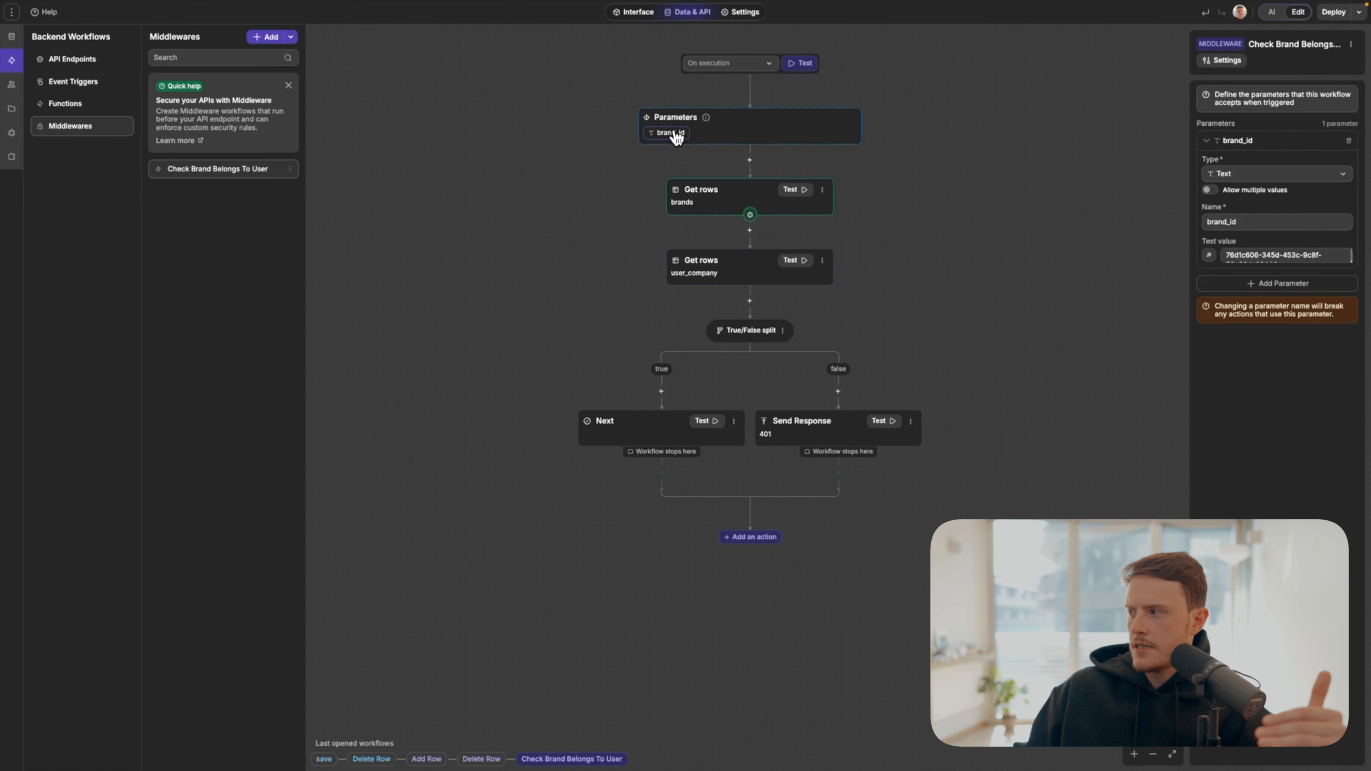
click(724, 194)
mouse_move(750, 216)
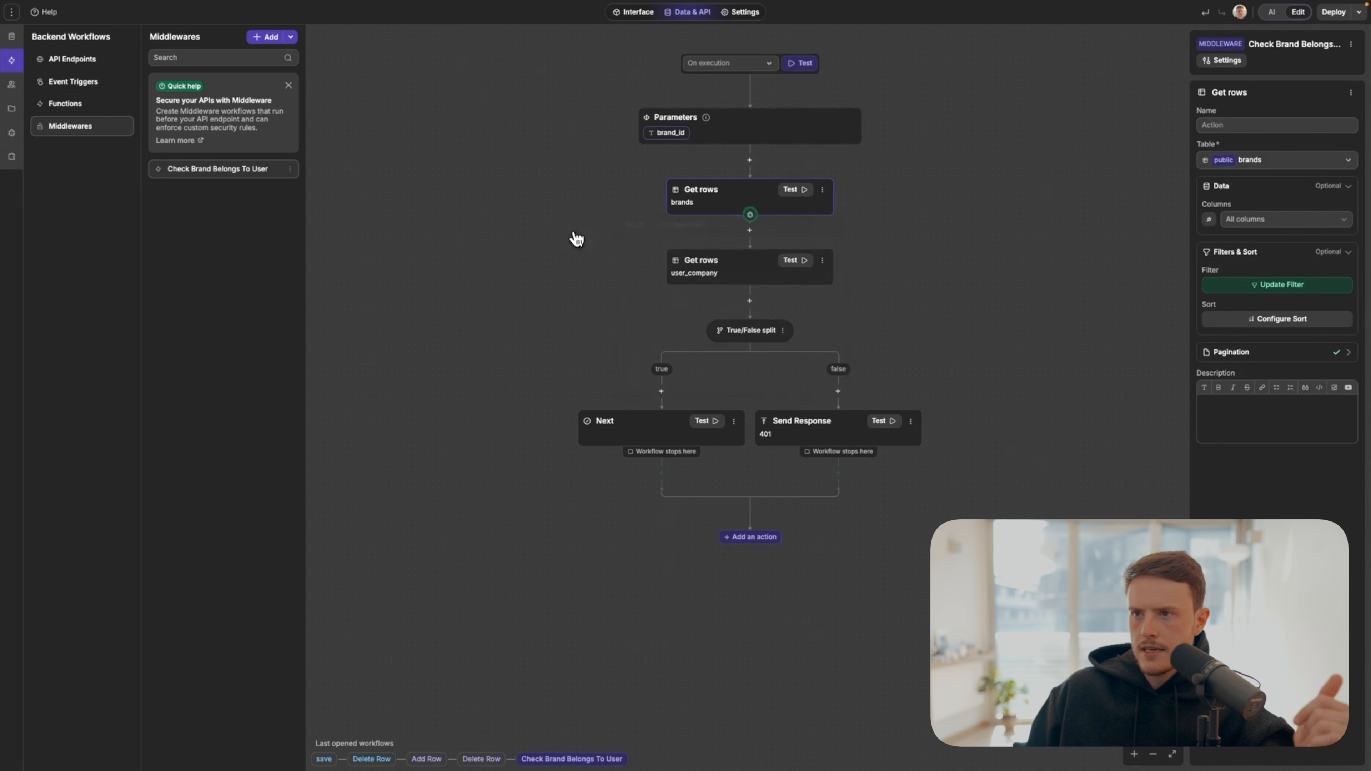
Step: Compare the brands table's Link example view with user_company's Full Data view, underlining the Nestle company and its linked user, and clear the marks
click(12, 37)
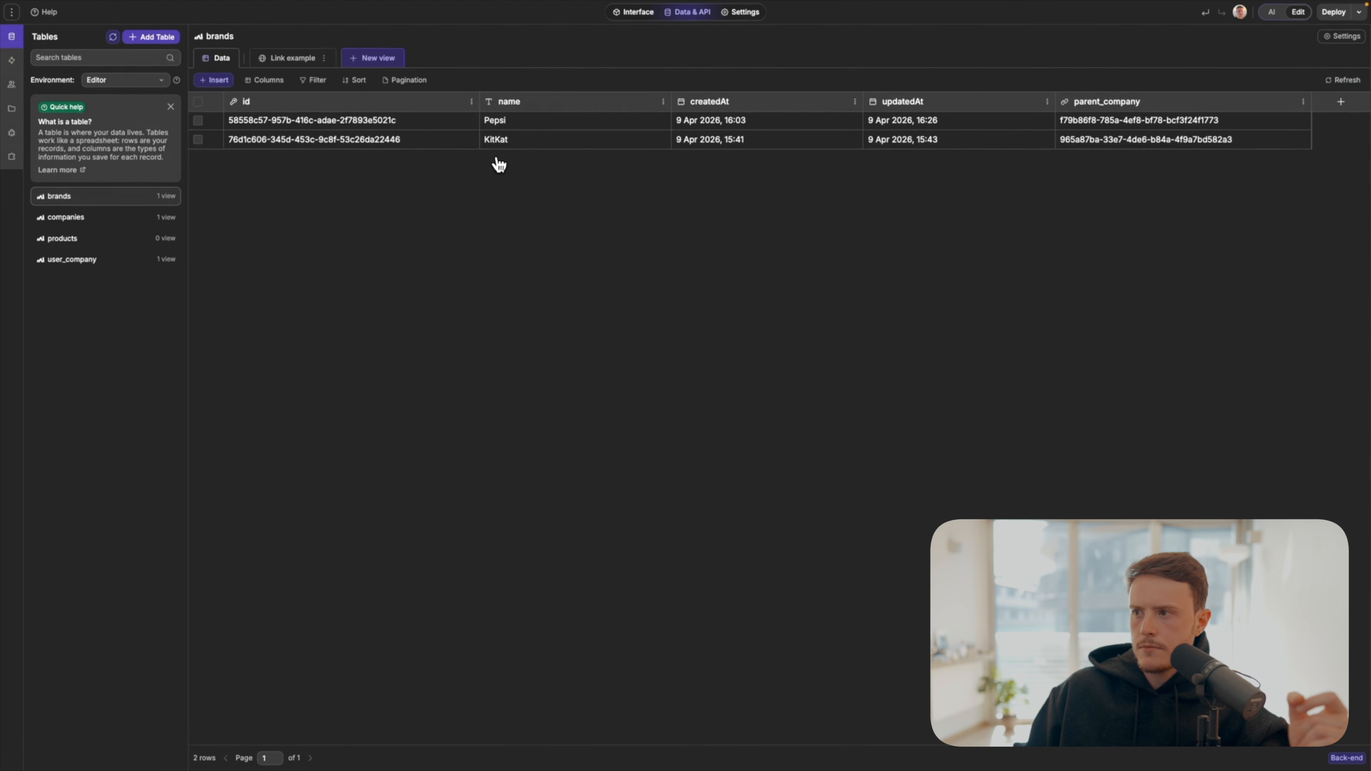
click(276, 57)
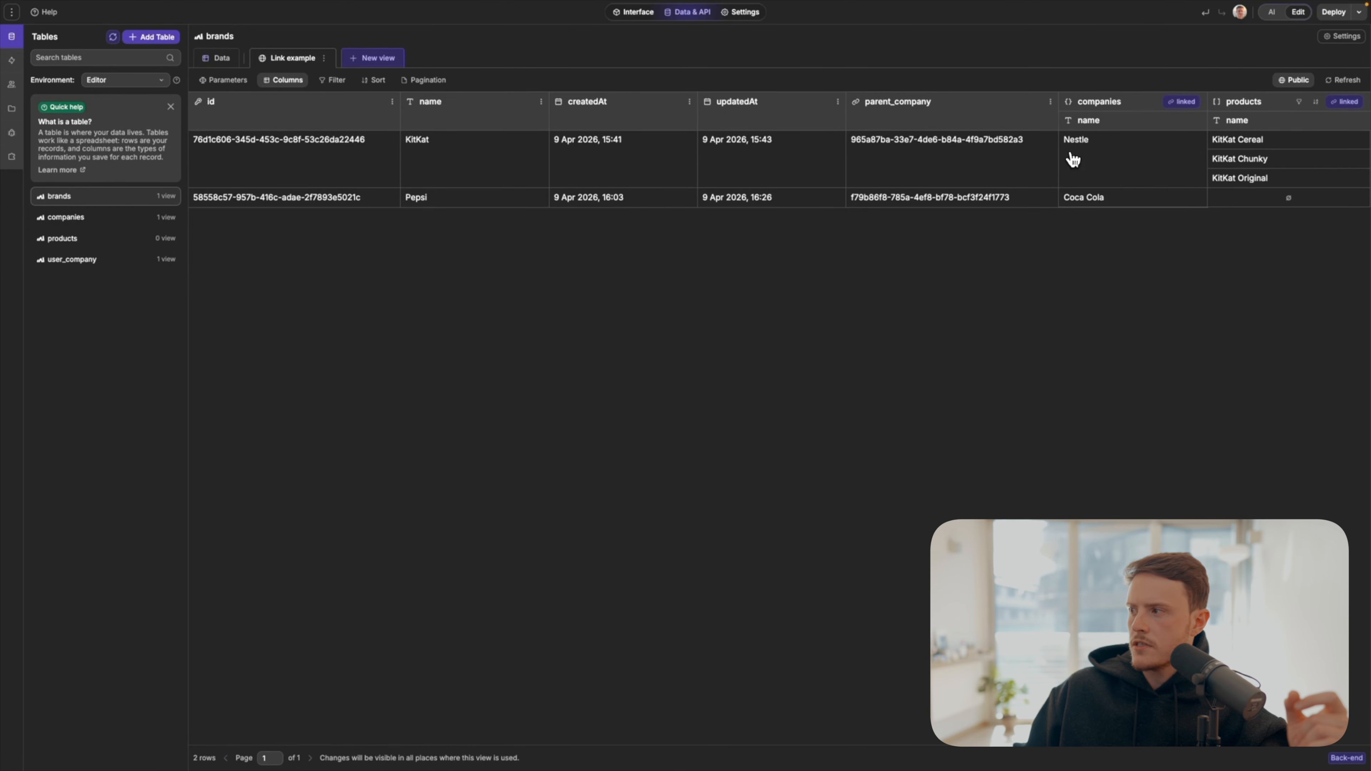
click(108, 260)
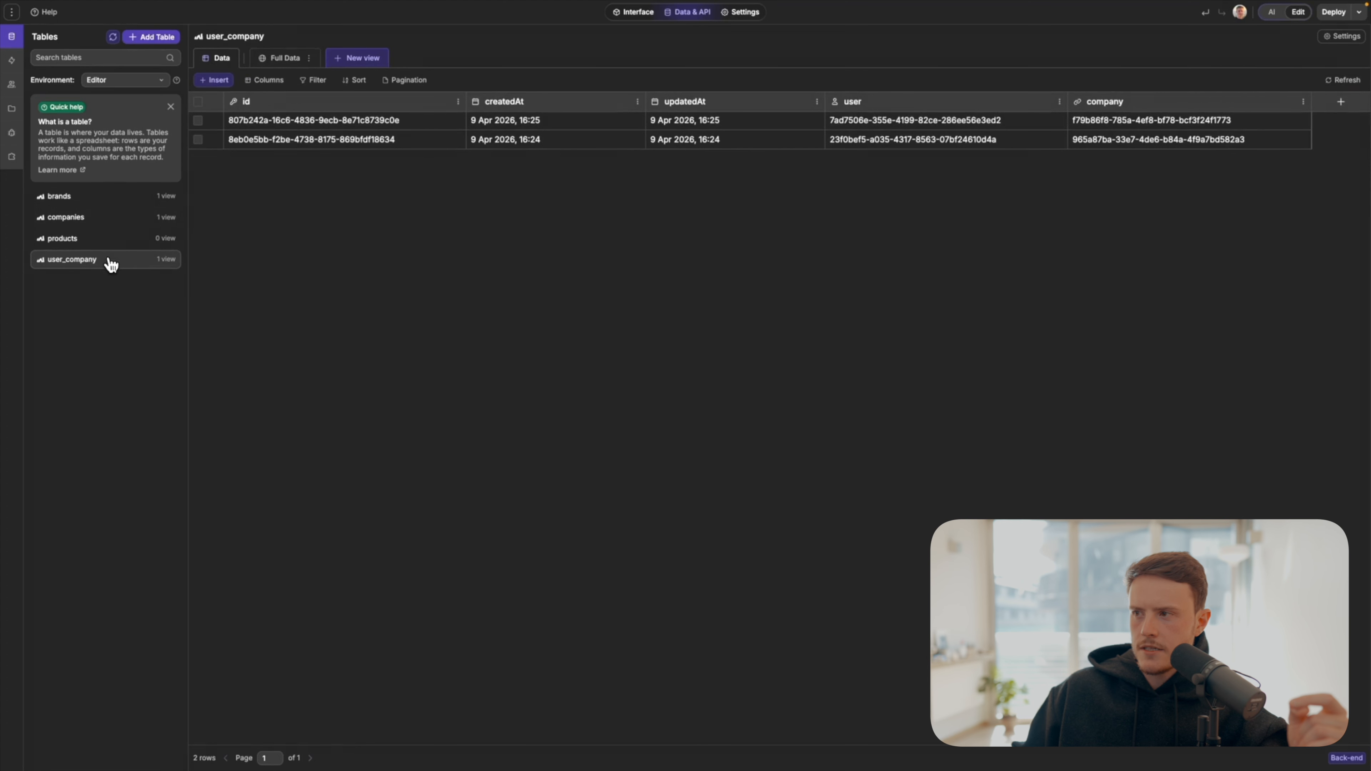
click(276, 58)
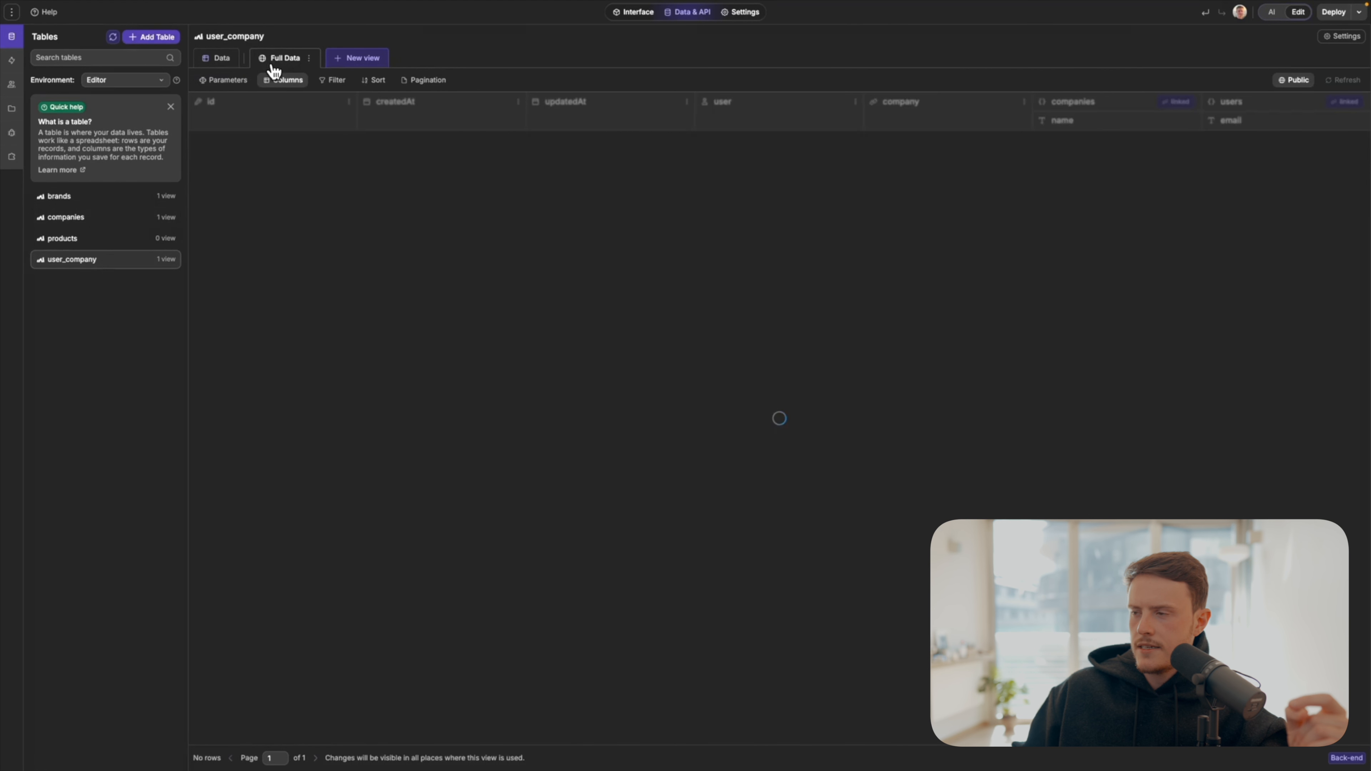
drag(1086, 148, 1128, 147)
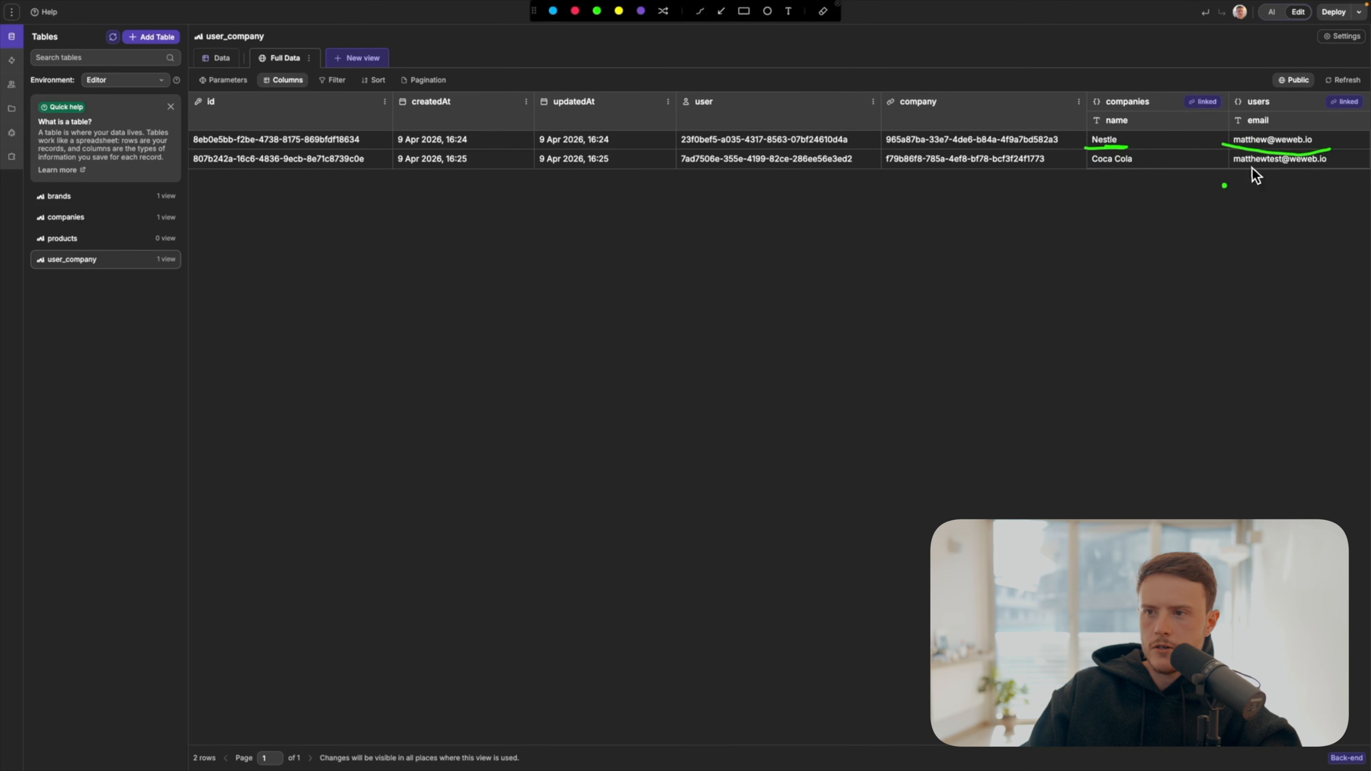
key(Escape)
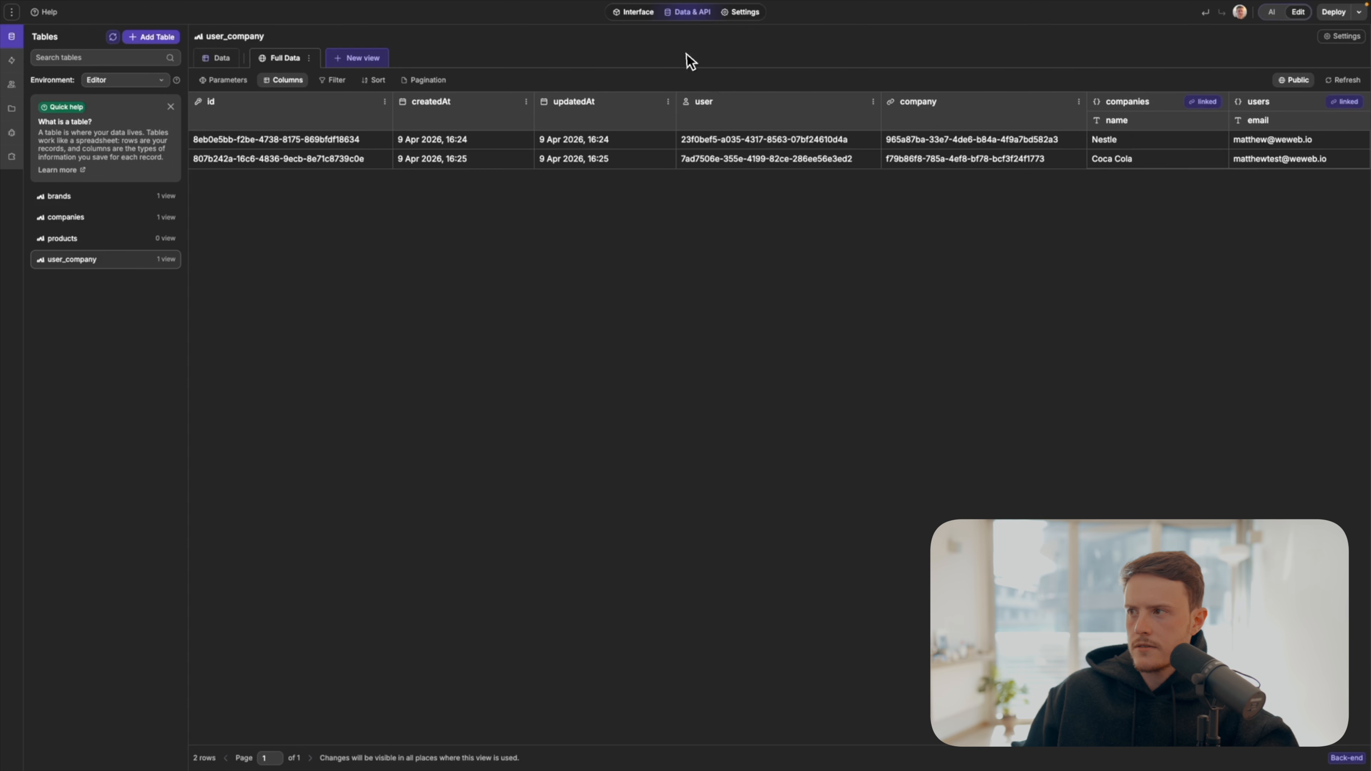
Step: Connect to the interface as the user linked to the Nestle company
click(639, 15)
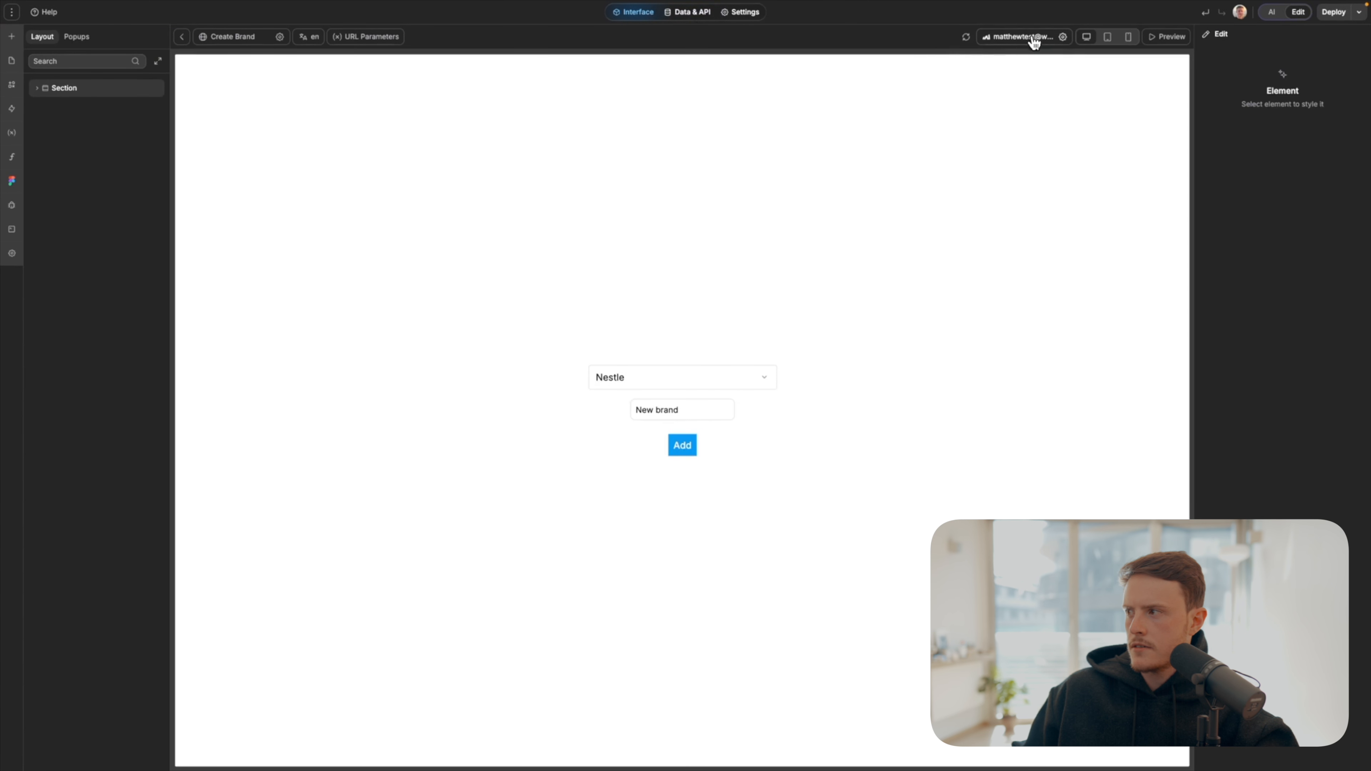
click(1017, 38)
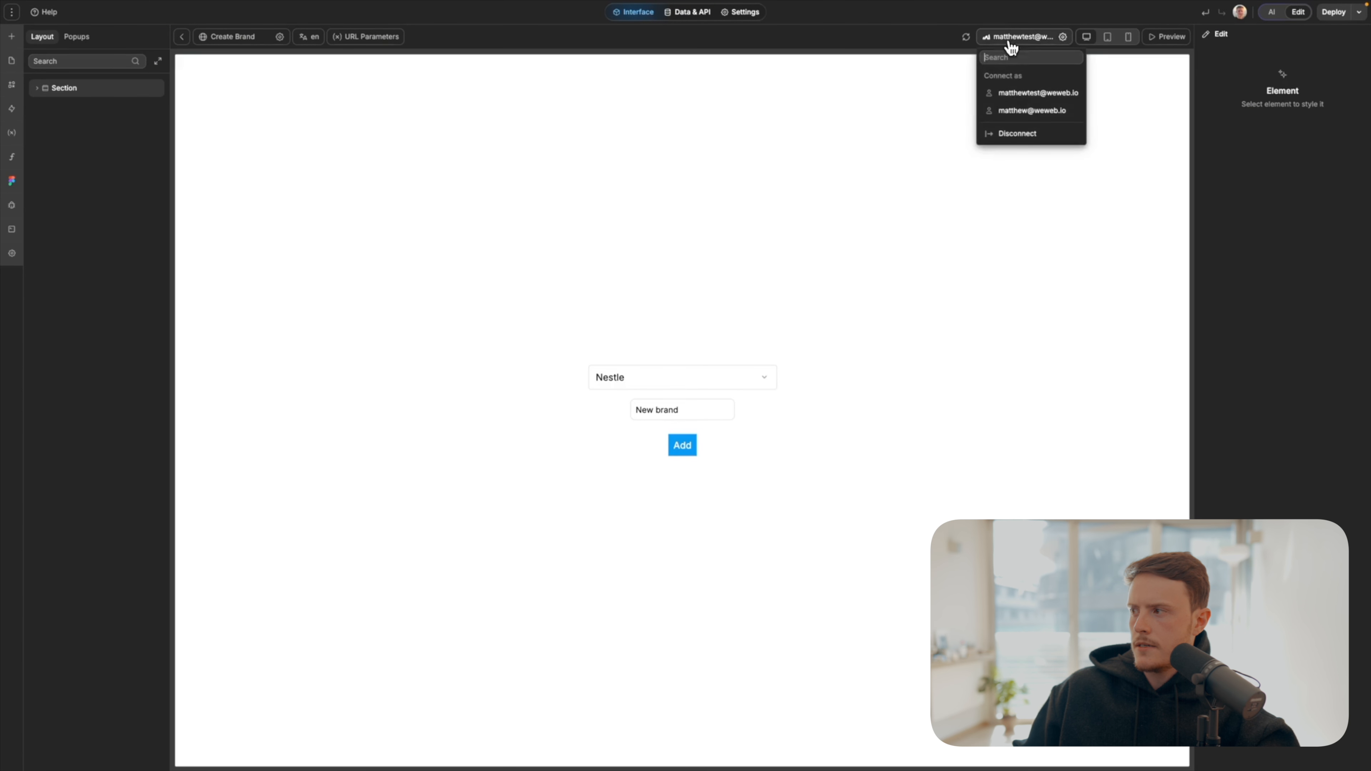
click(1028, 113)
Step: Test the brands and user_company Get rows actions in the Check Brand Belongs To User middleware and inspect the user_company result
click(689, 12)
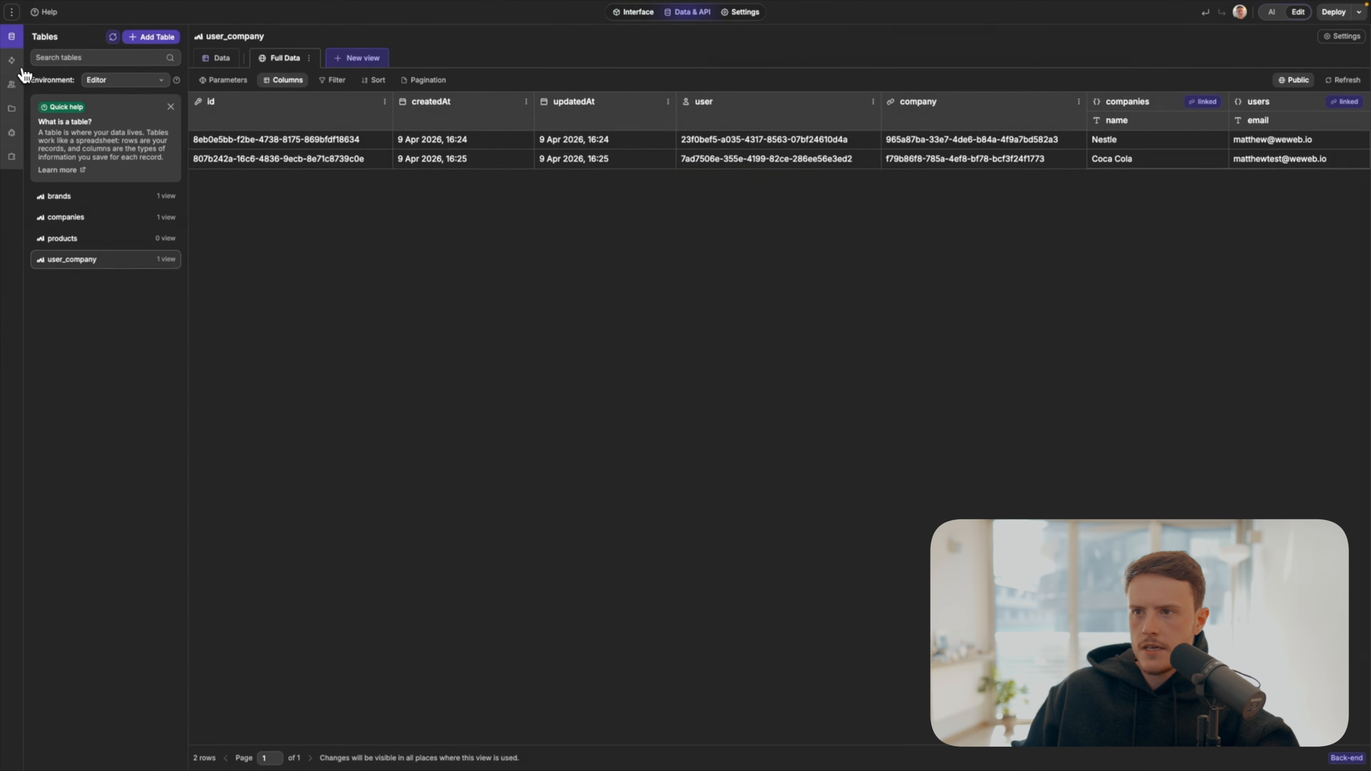
click(13, 60)
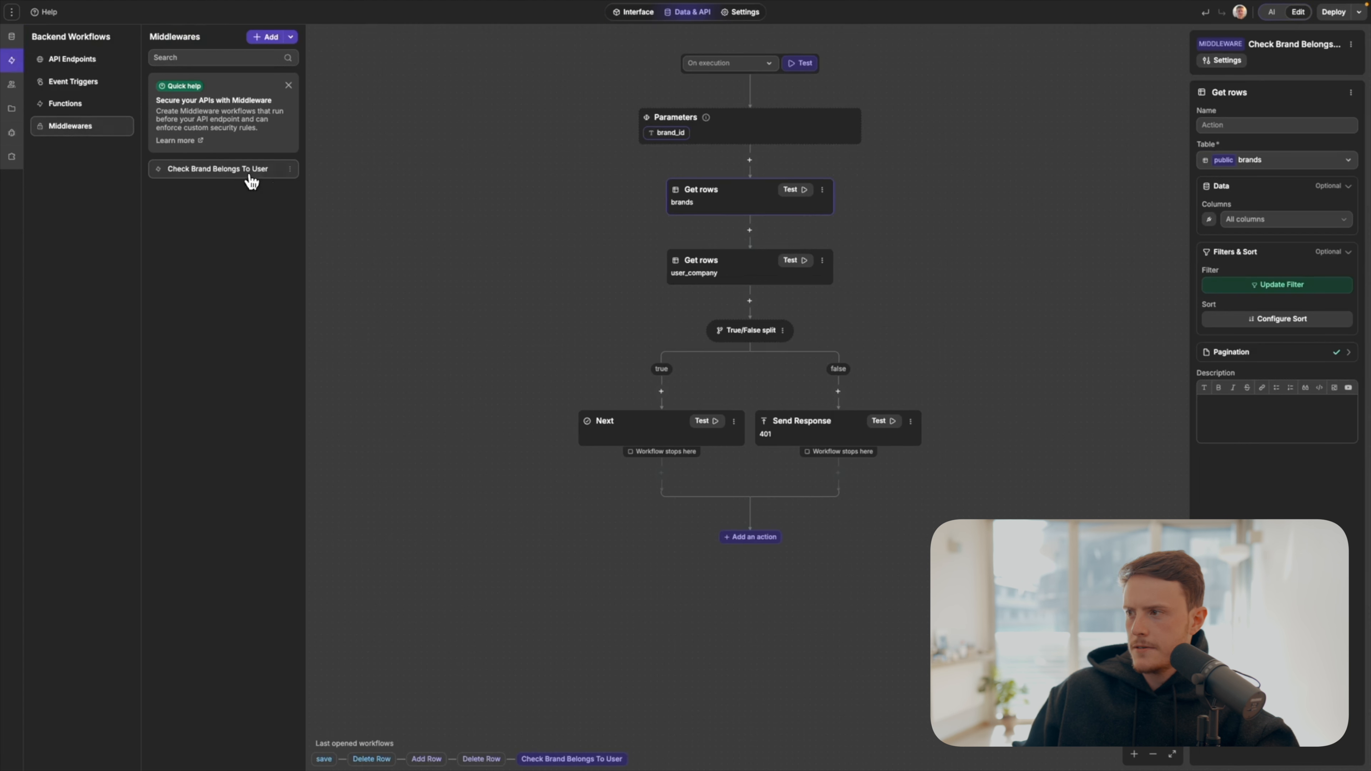
click(734, 269)
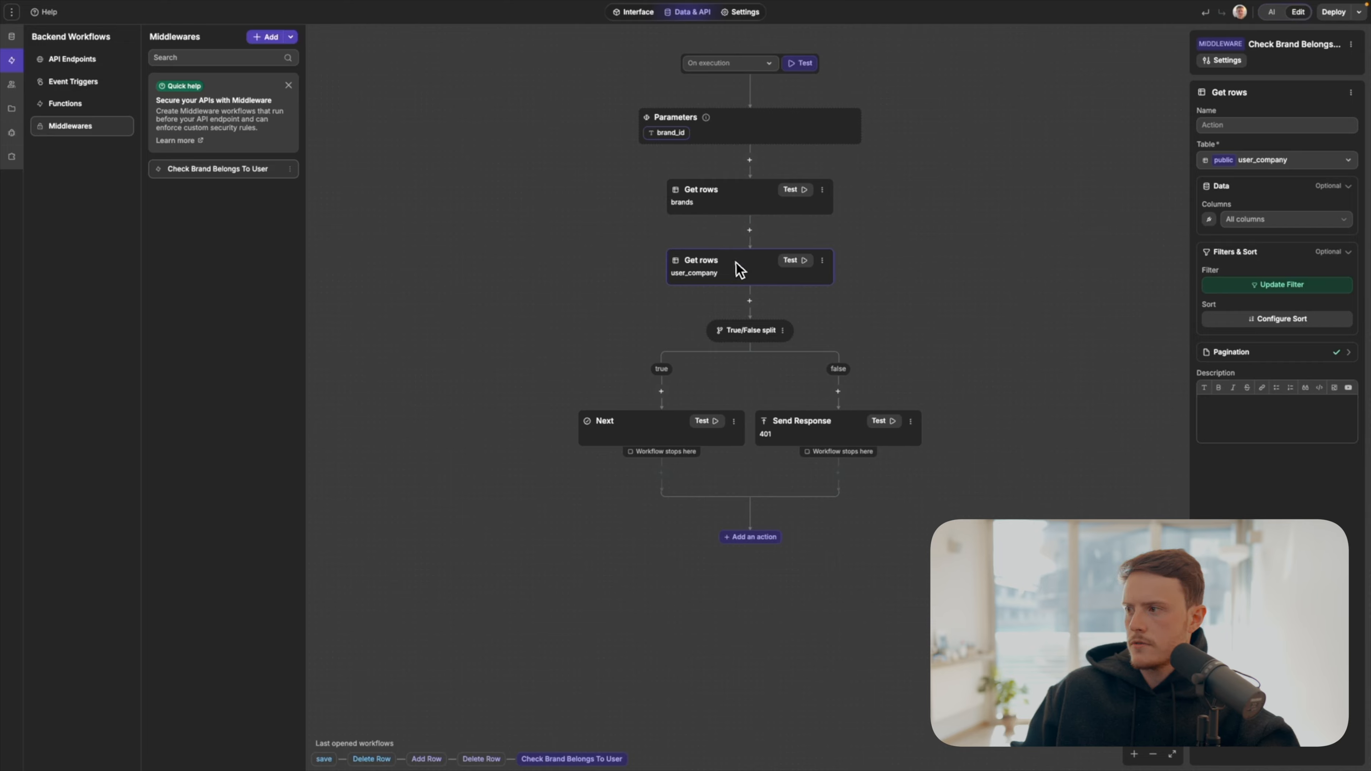
click(791, 194)
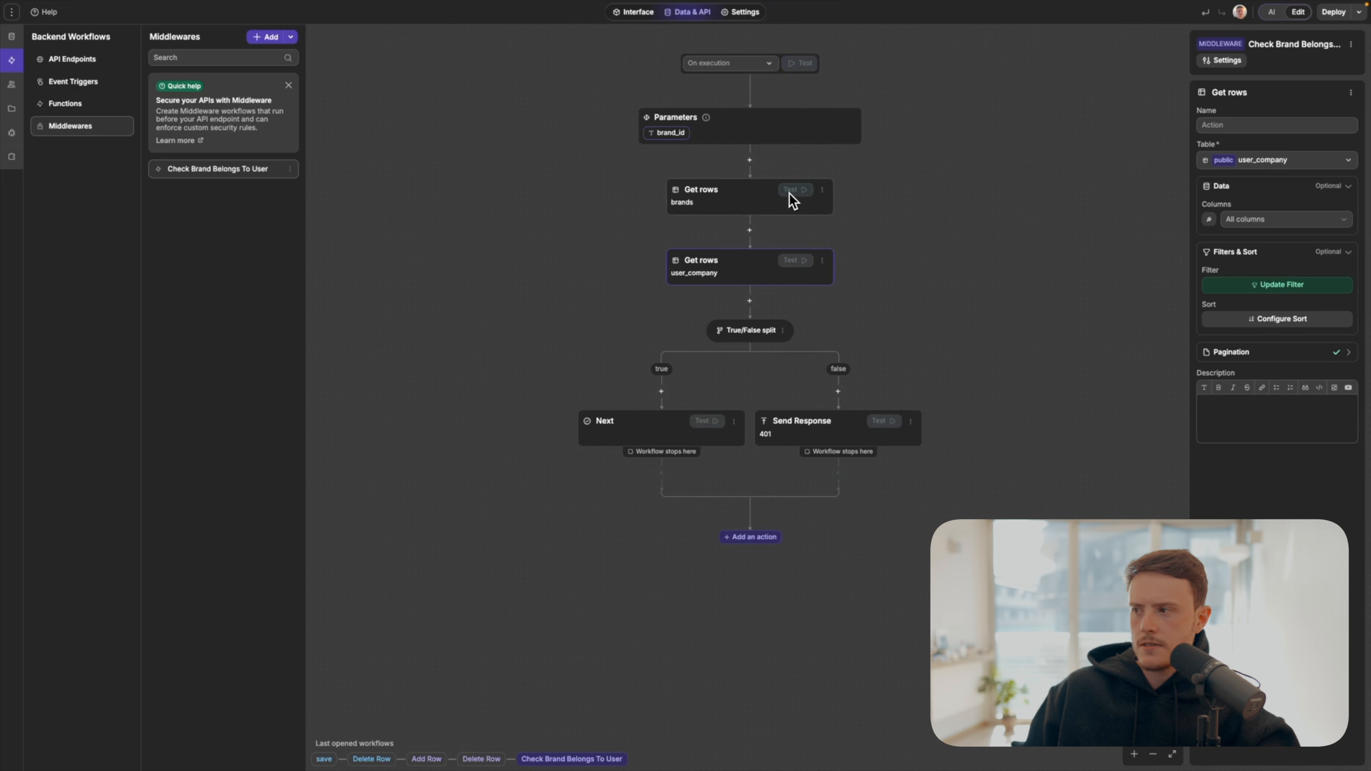
click(796, 262)
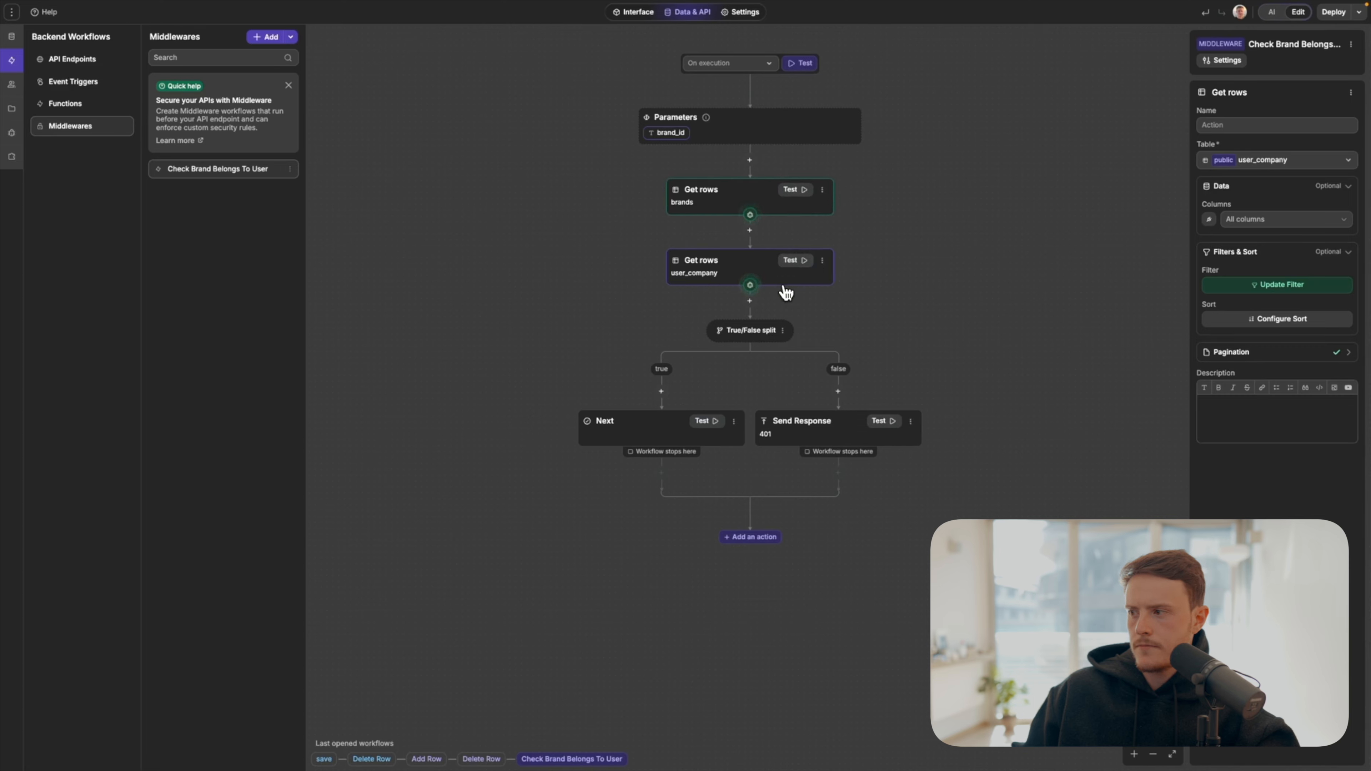
mouse_move(761, 302)
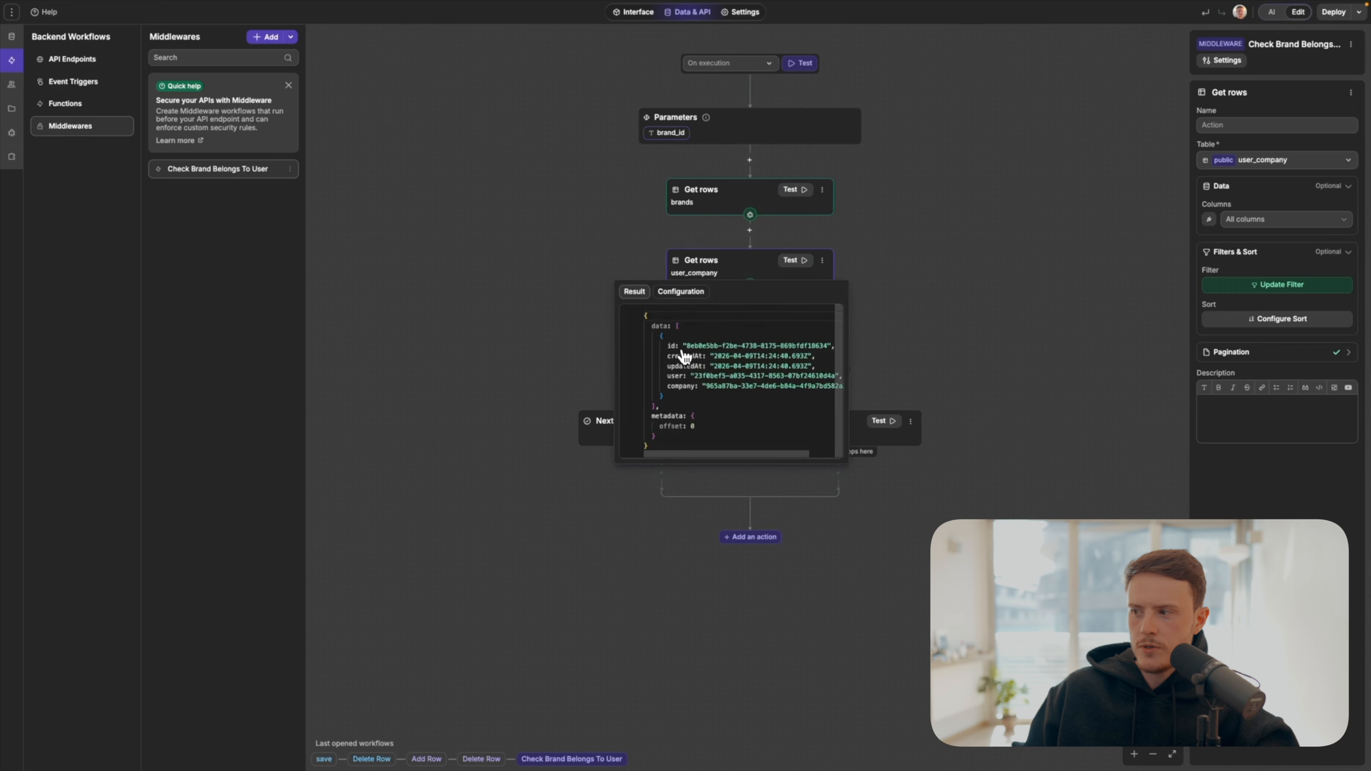
Step: Connect as the user linked to Coca Cola, retest the middleware's user_company Get rows action and inspect its result
click(631, 12)
click(1013, 37)
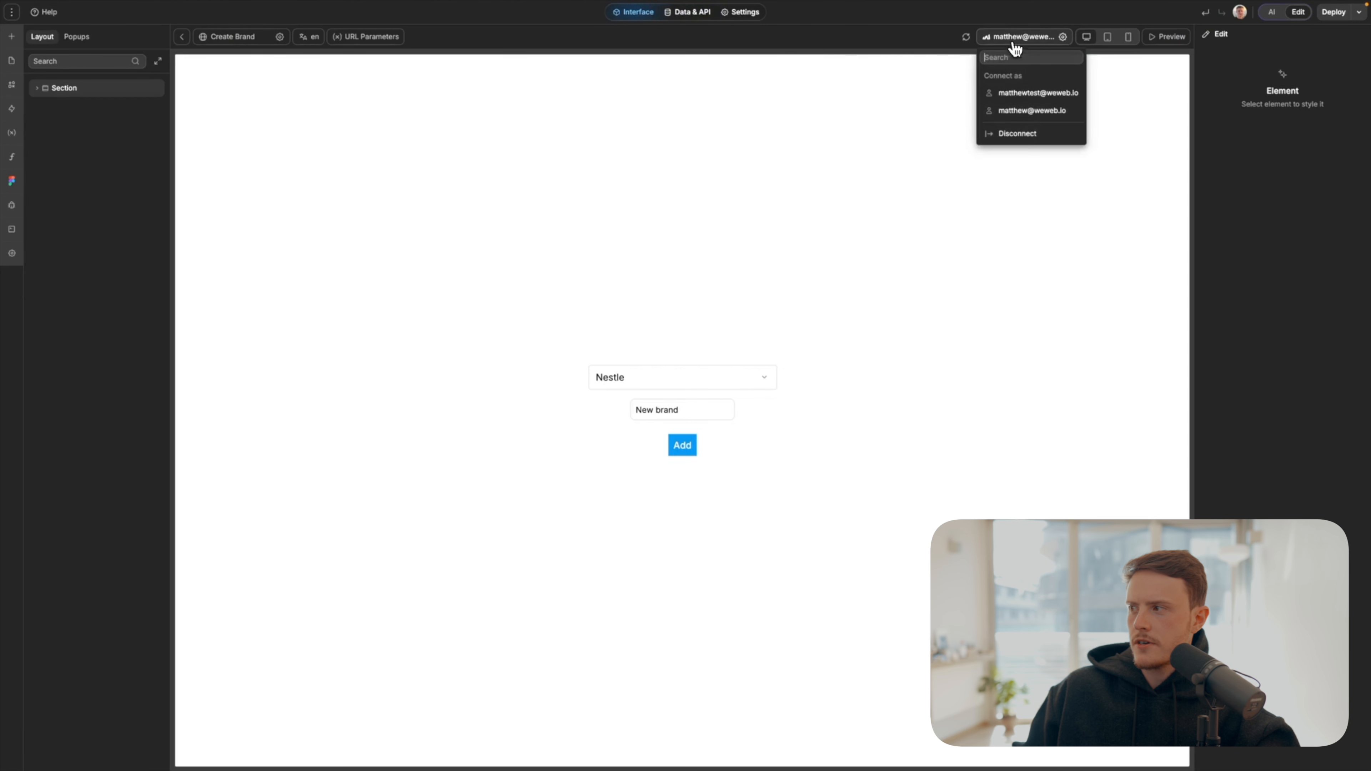
click(1021, 100)
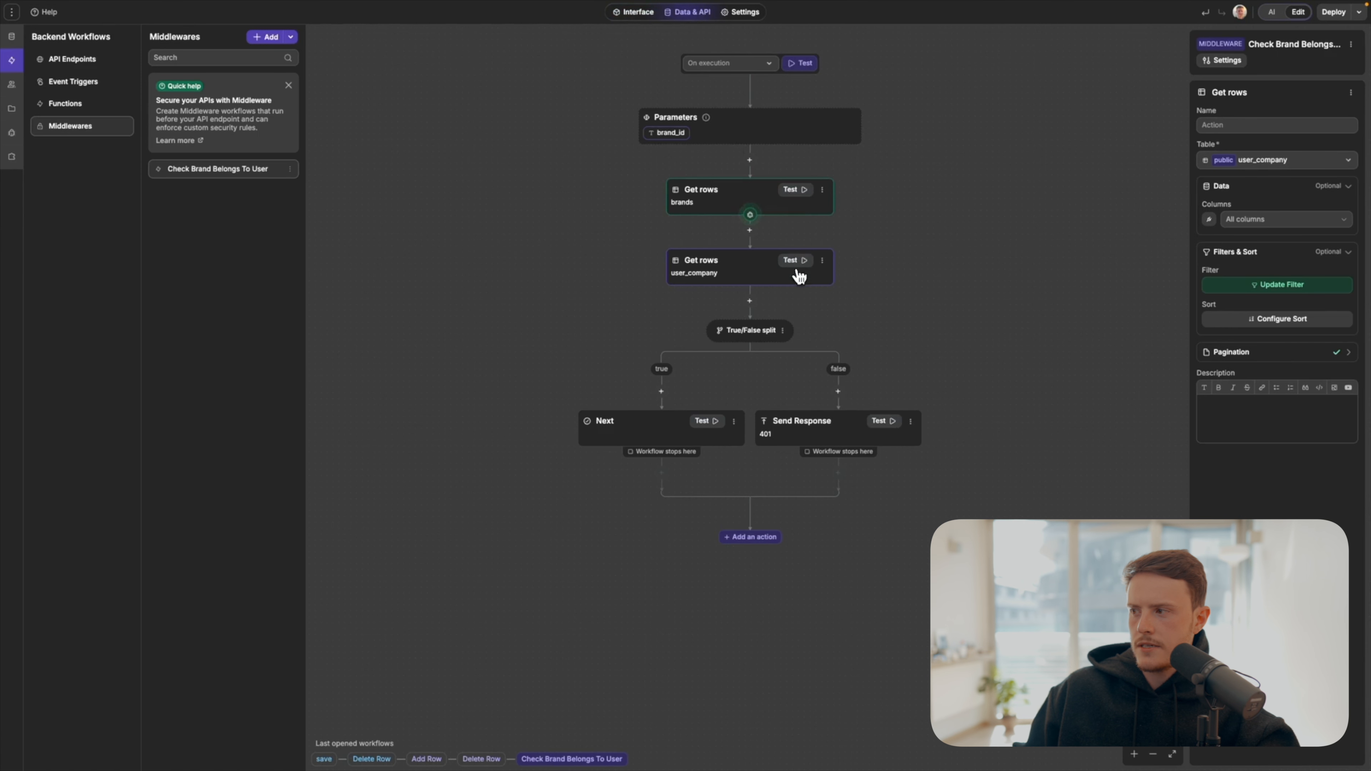
click(798, 263)
mouse_move(755, 282)
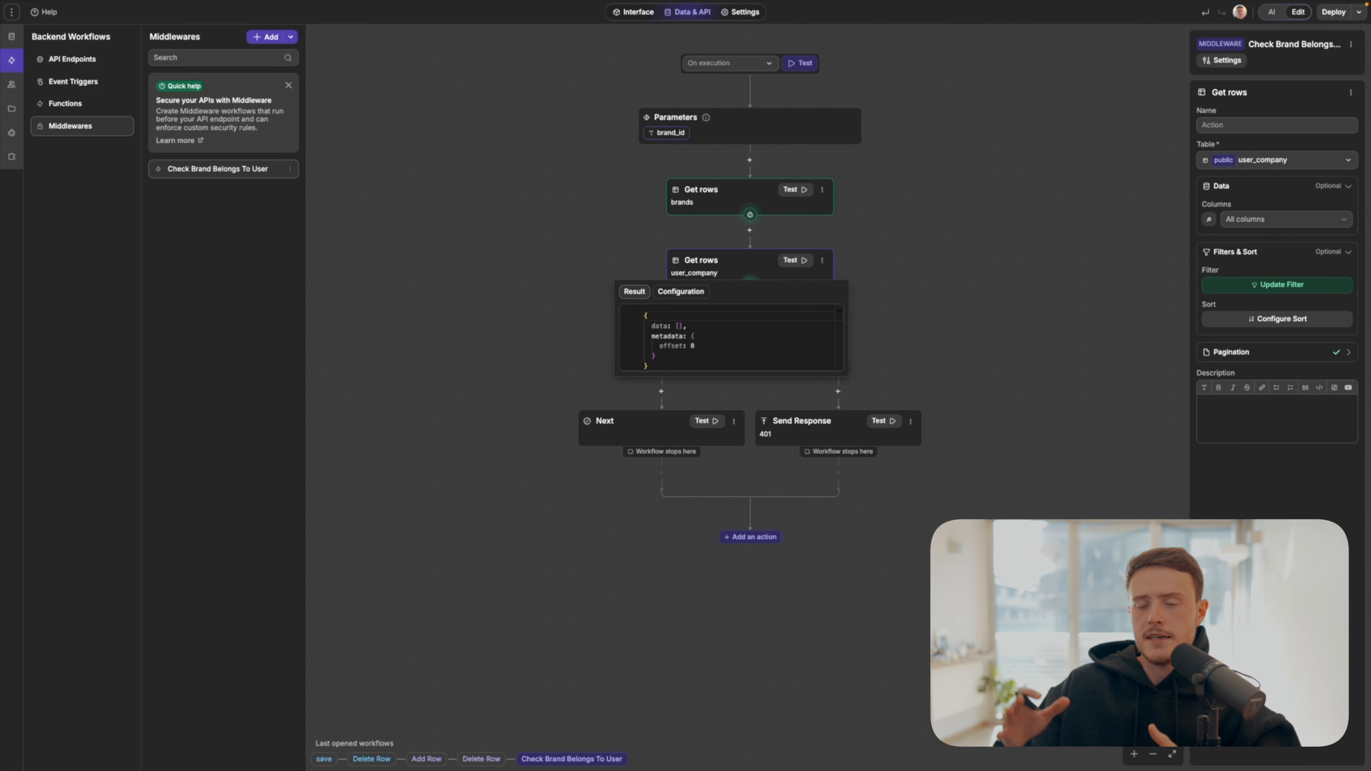
Step: Circle the True/False split, the user_company Get rows, Send Response and Next actions in green, and clear the marks
click(789, 339)
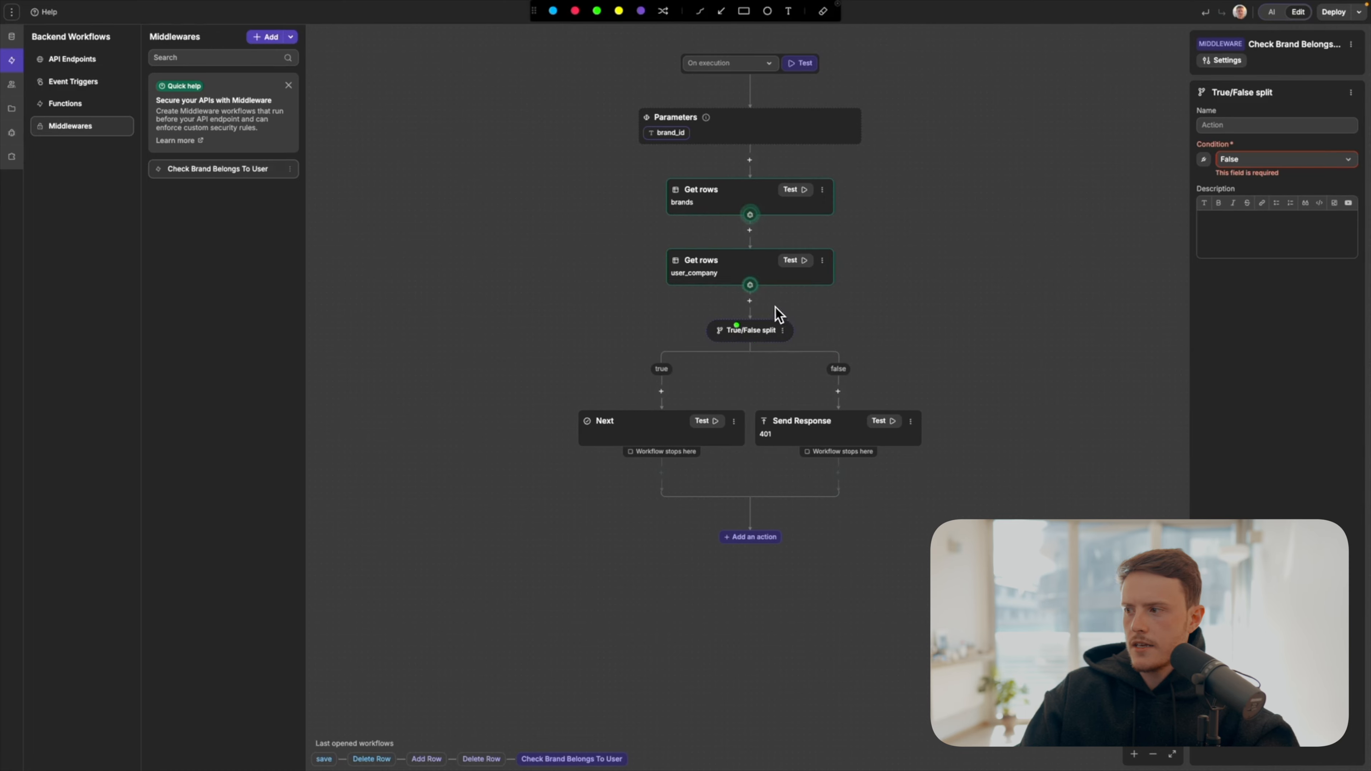
drag(753, 299, 776, 294)
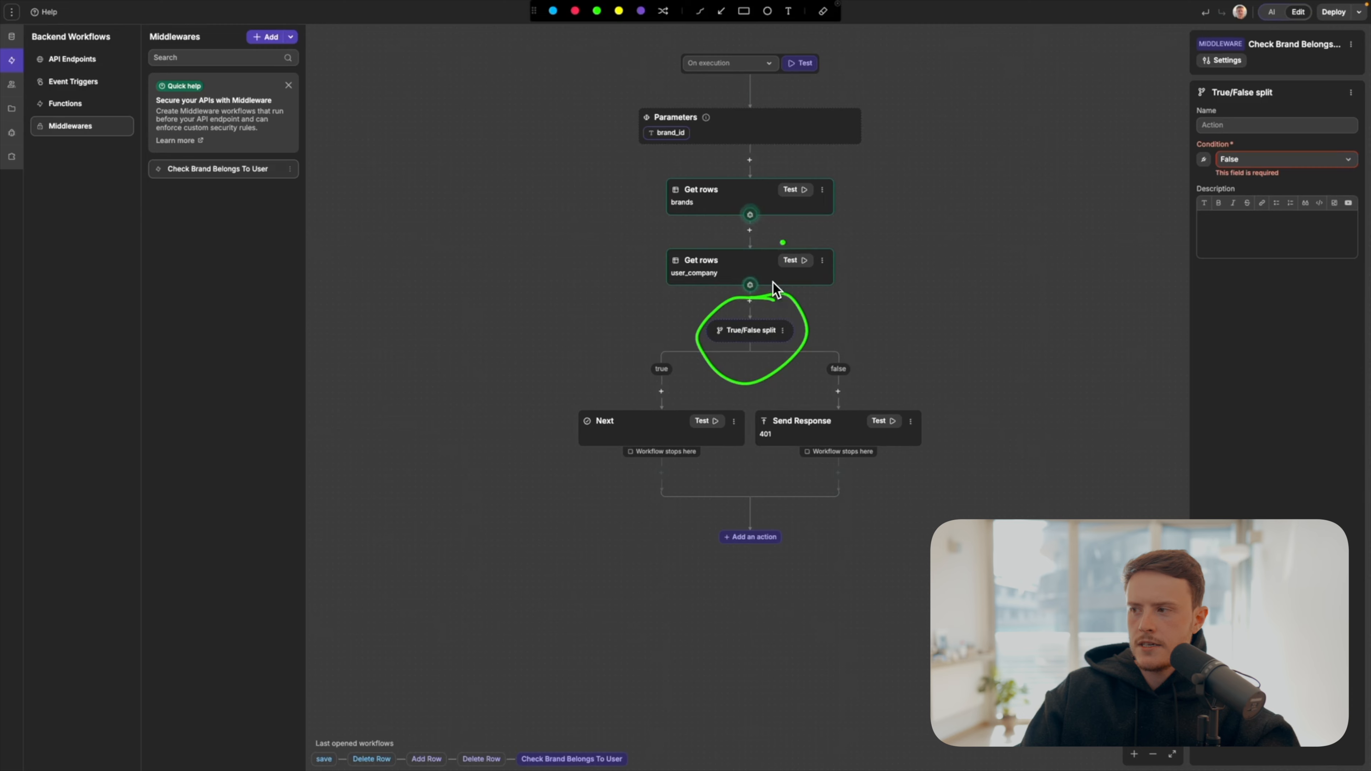
mouse_move(661, 225)
mouse_down()
mouse_move(660, 286)
mouse_move(875, 274)
mouse_move(653, 242)
mouse_up()
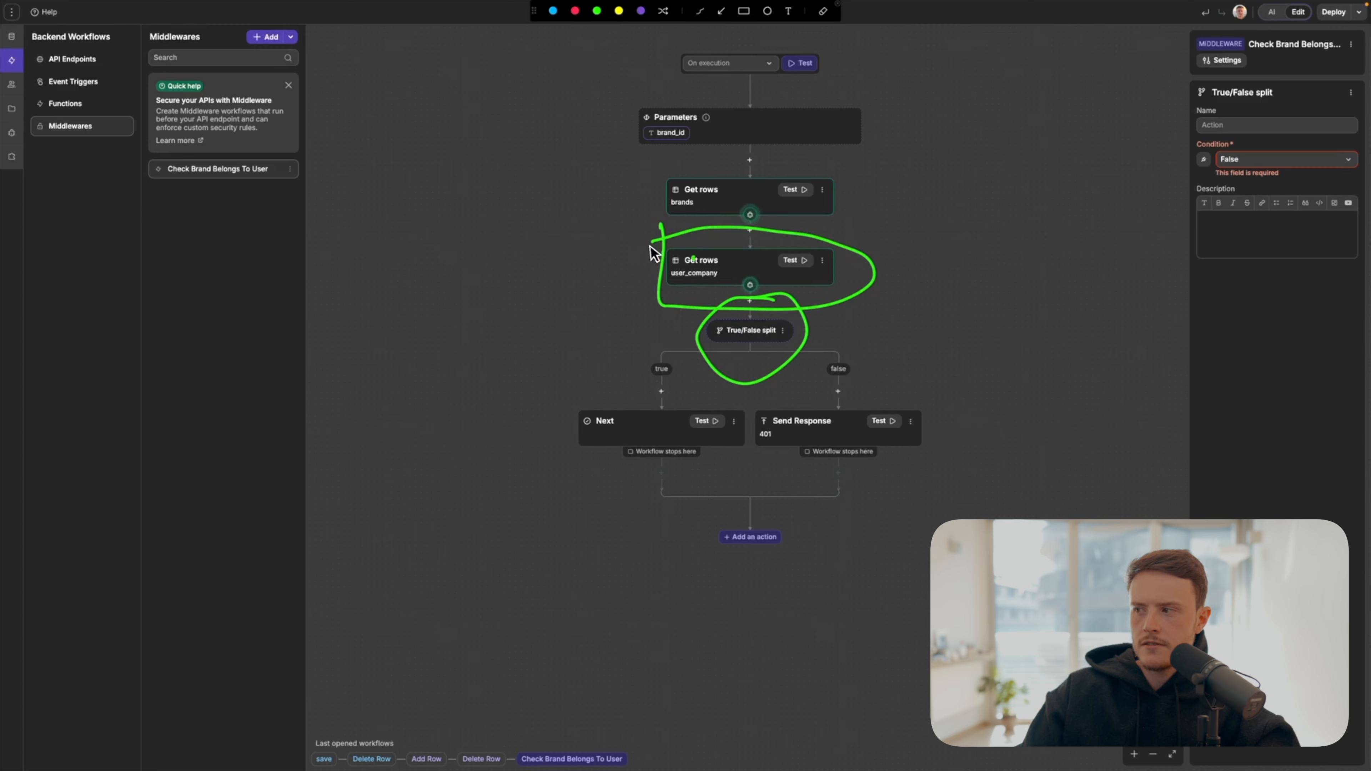
click(729, 251)
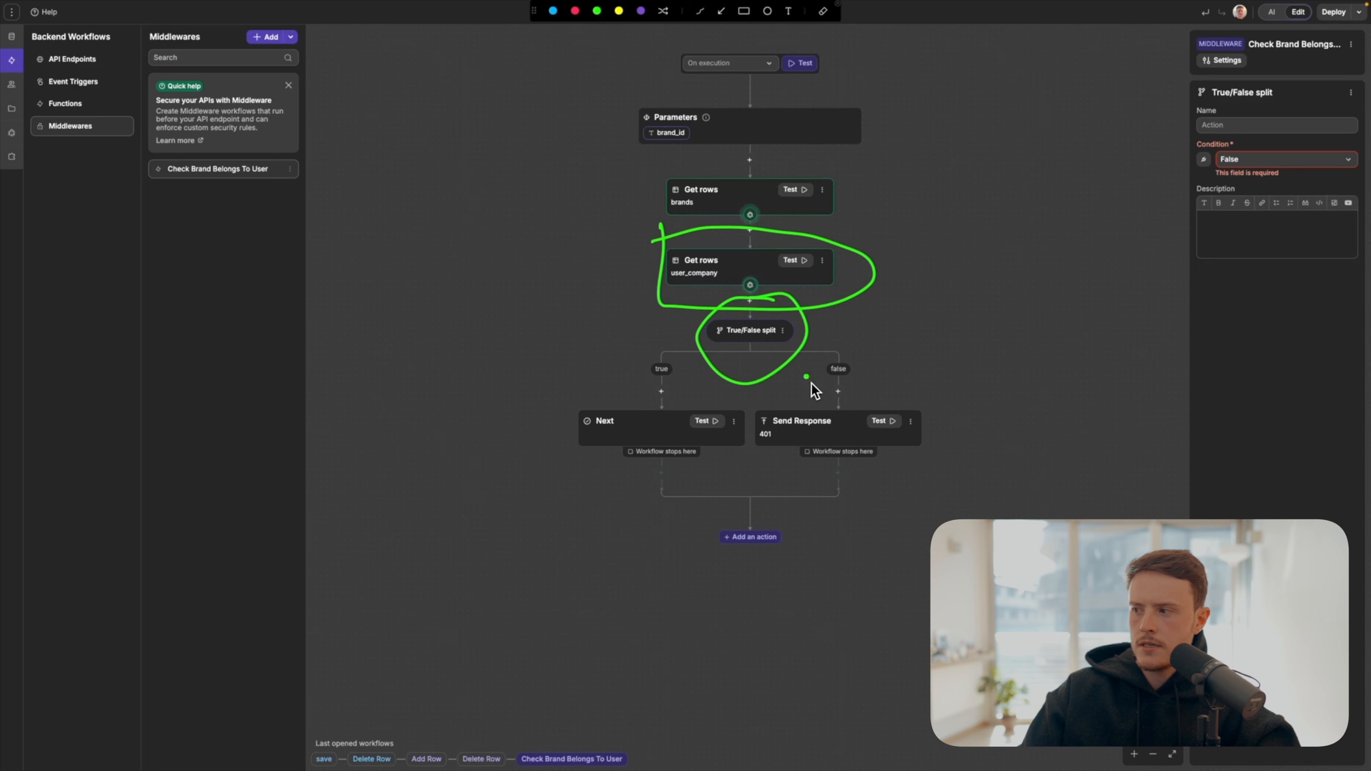
drag(818, 385, 894, 388)
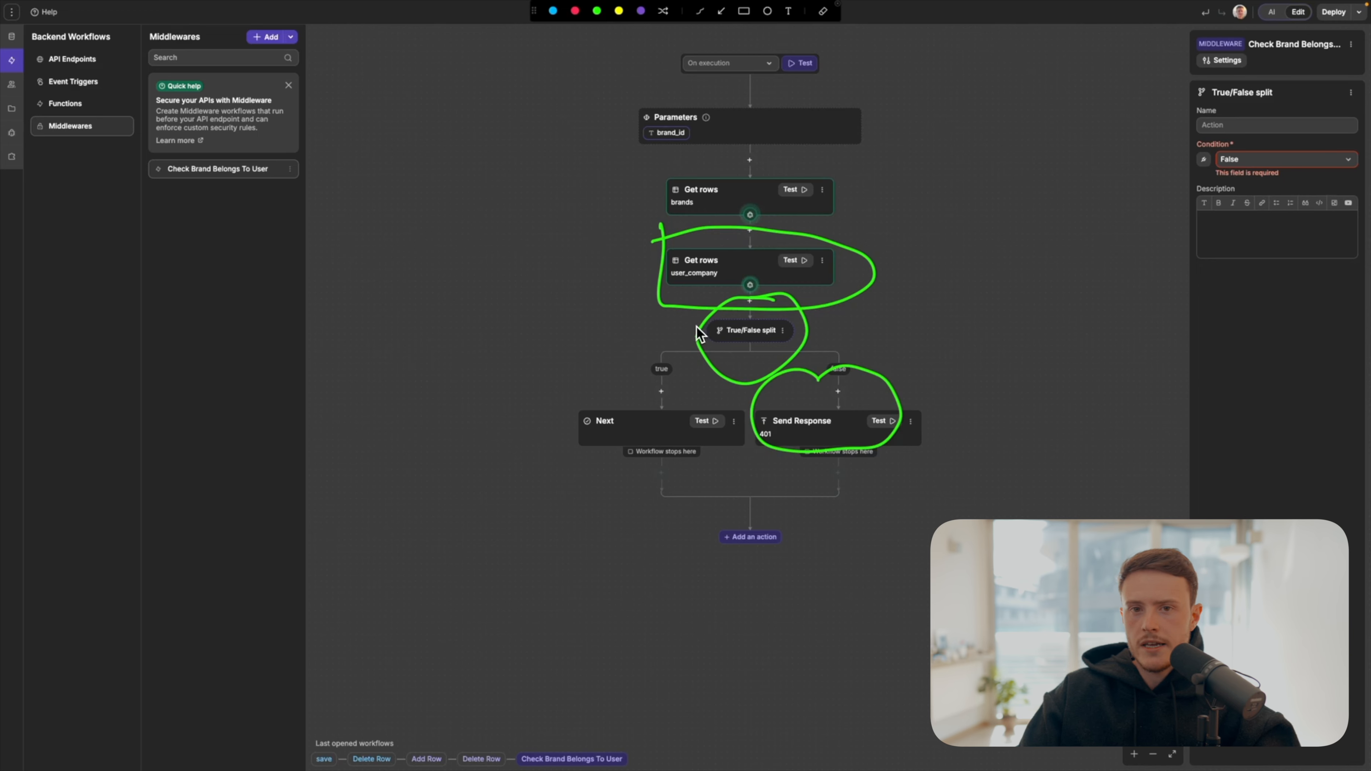
drag(643, 372, 683, 374)
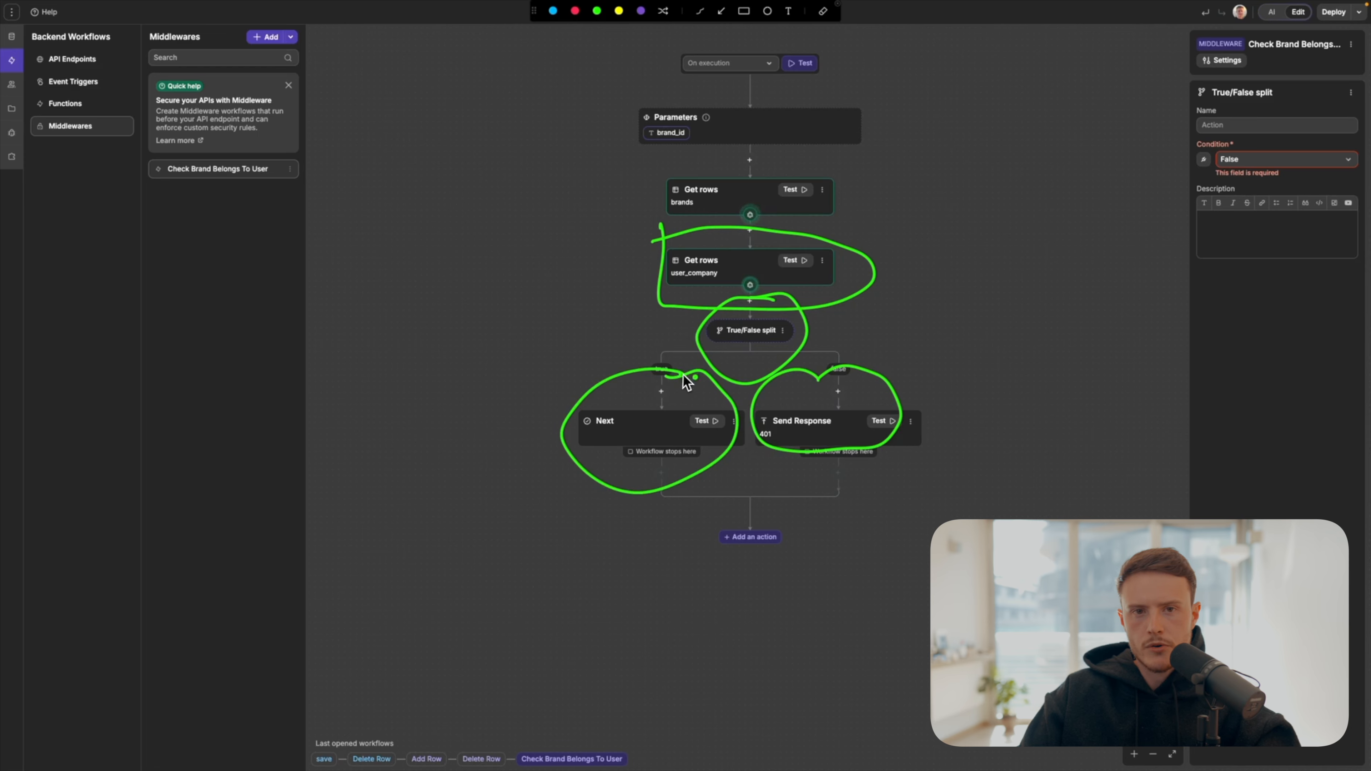
key(Escape)
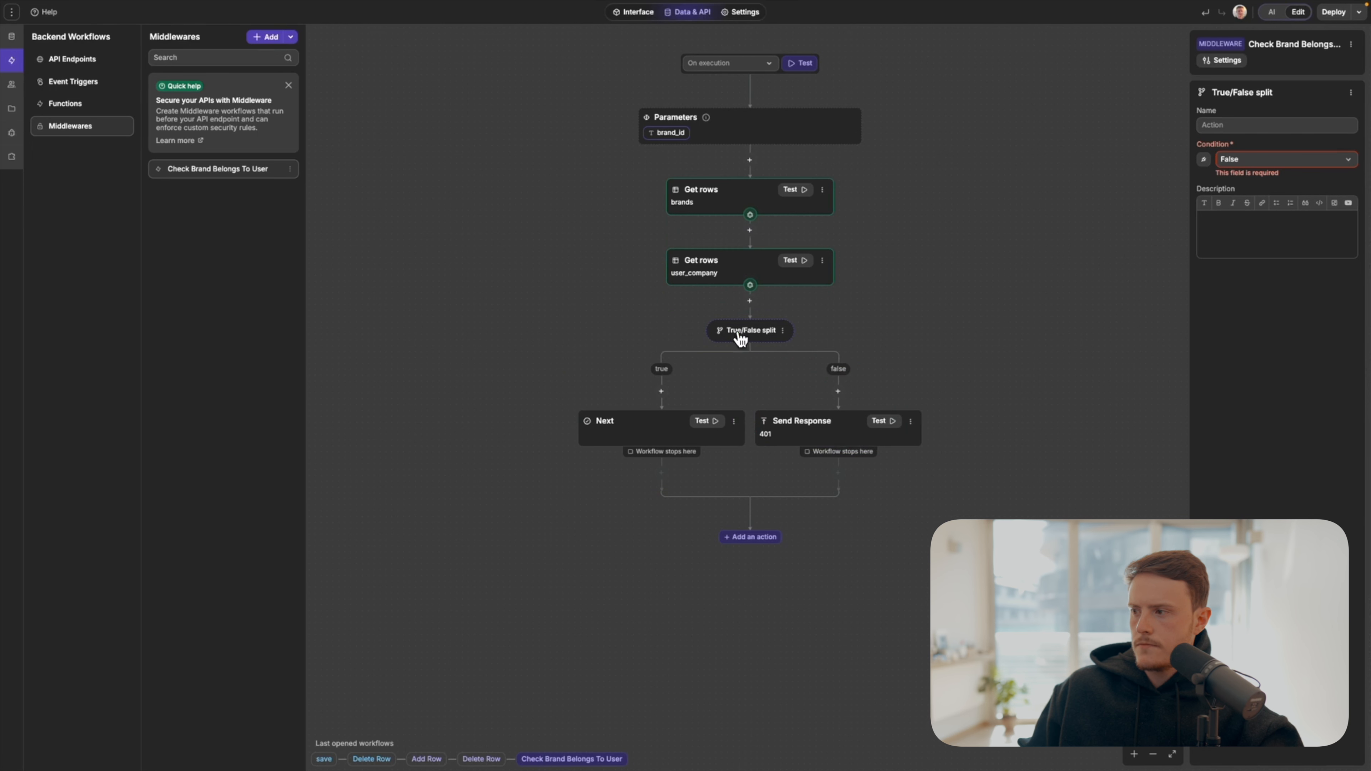
Step: Set the True/False split's condition to the user_company result's data length > 0, and review the Next and Send Response actions
click(1204, 160)
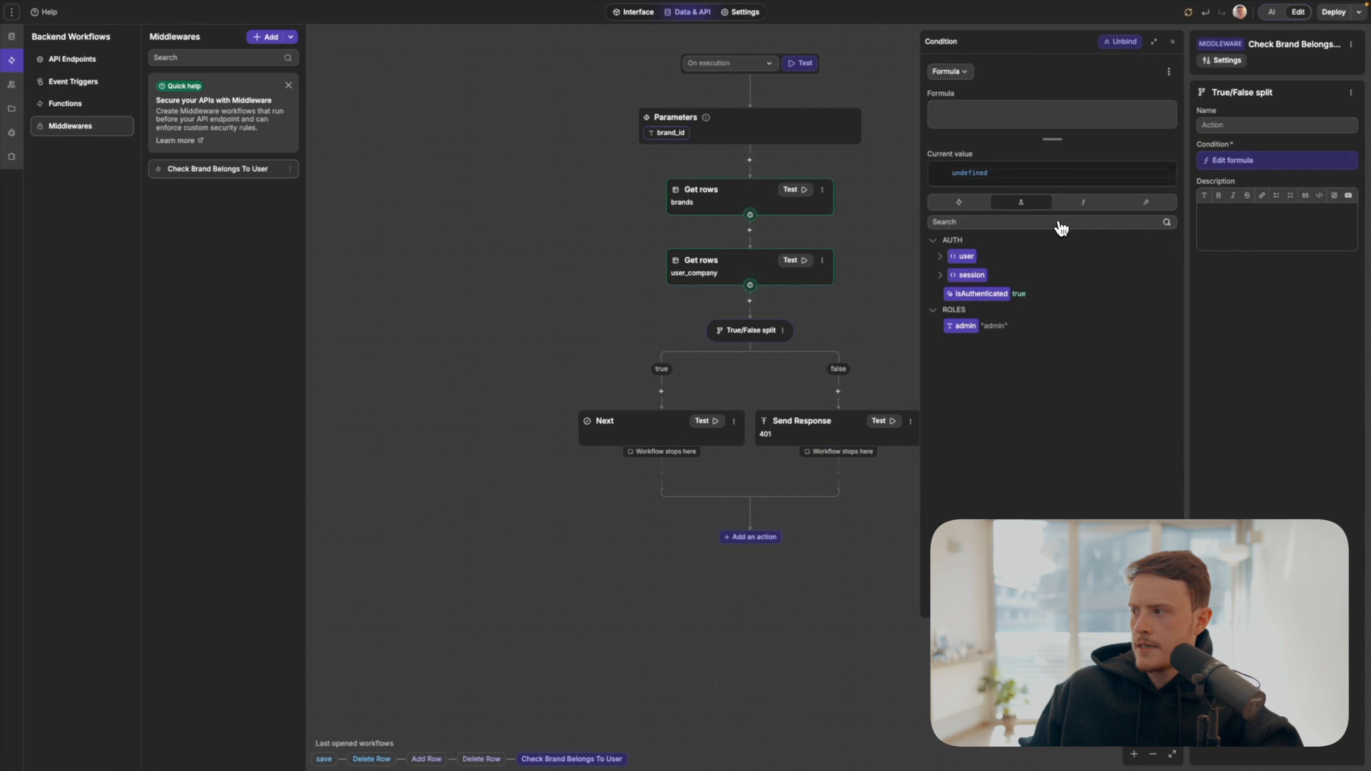
click(969, 211)
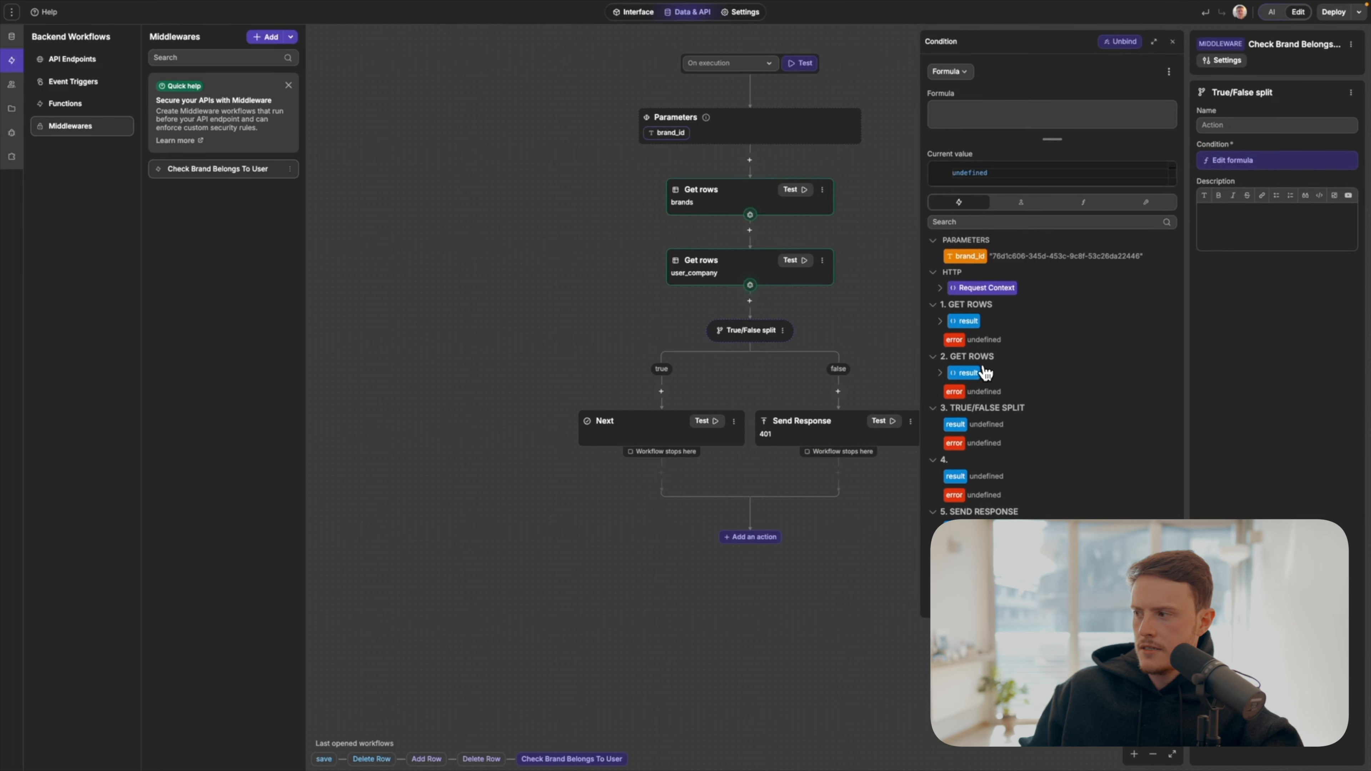
click(941, 373)
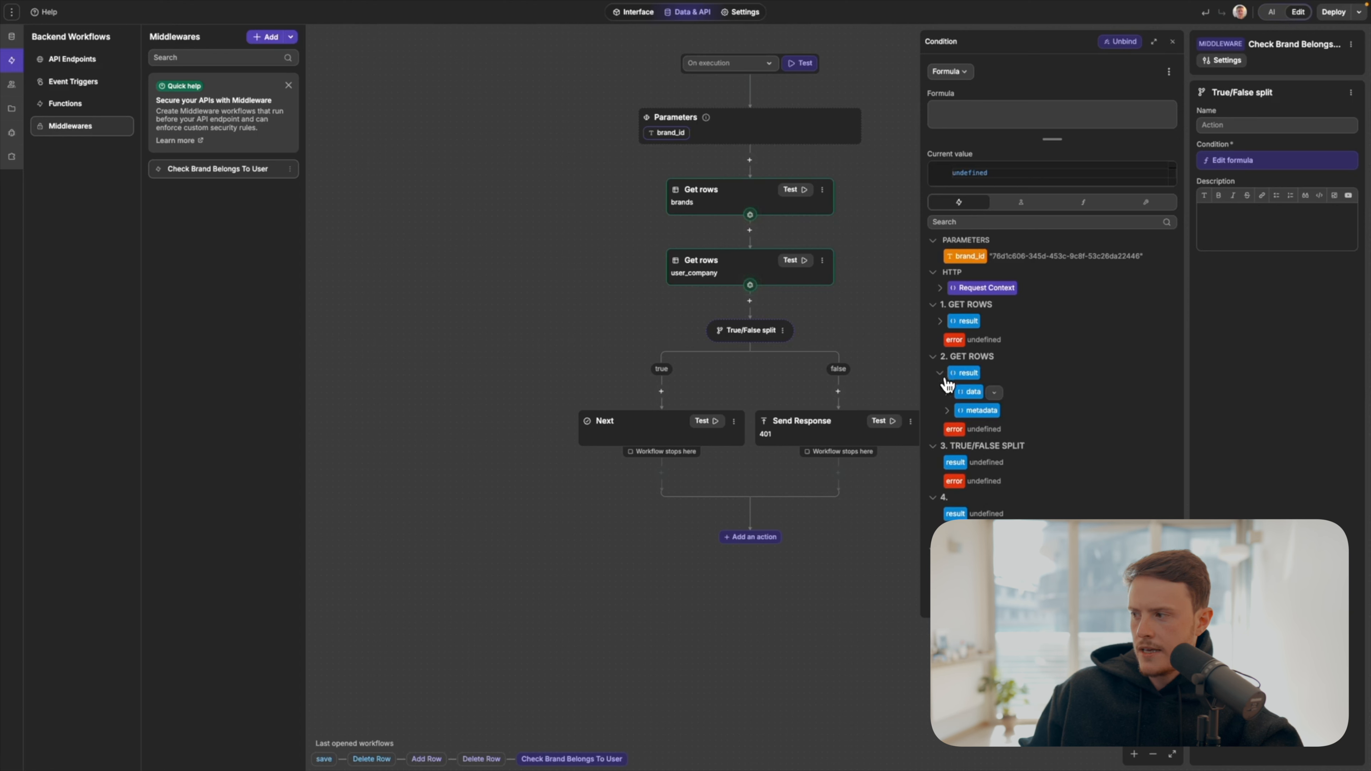
click(946, 392)
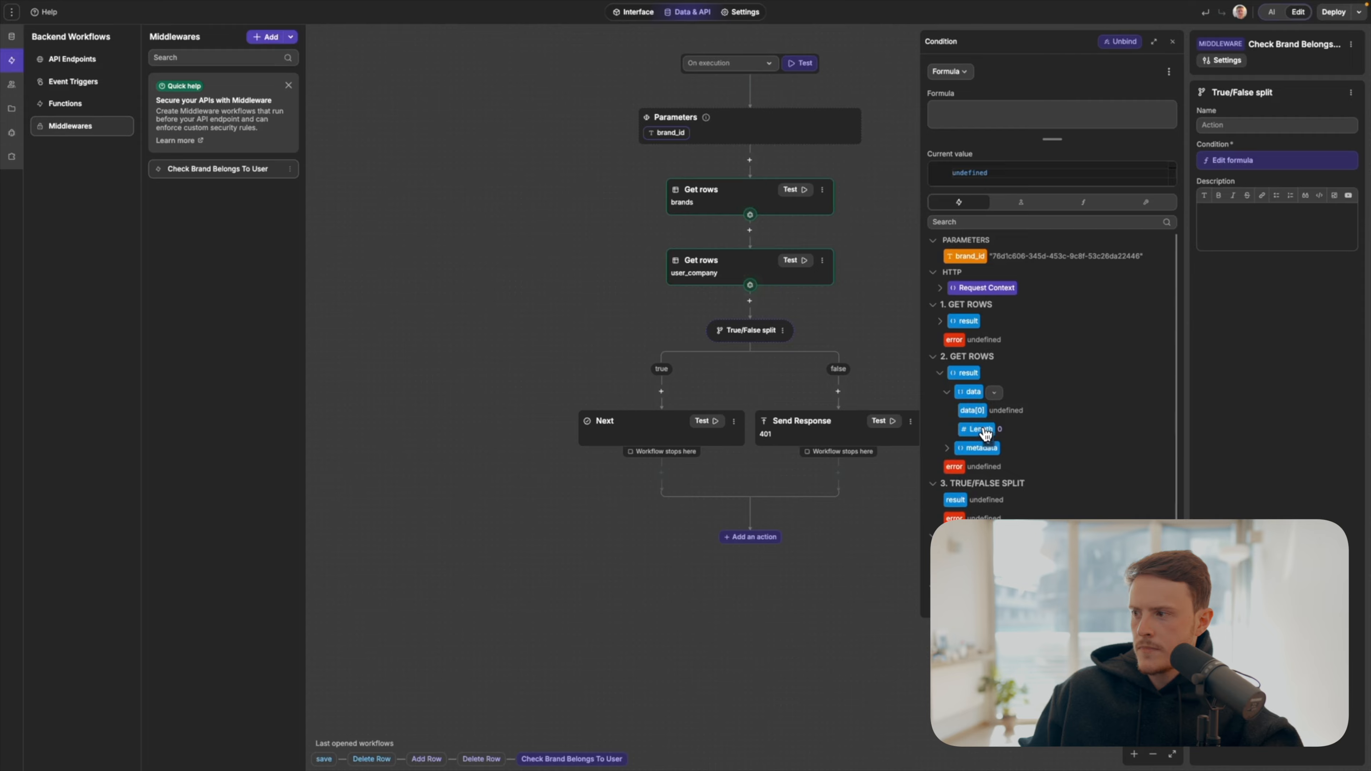
click(985, 432)
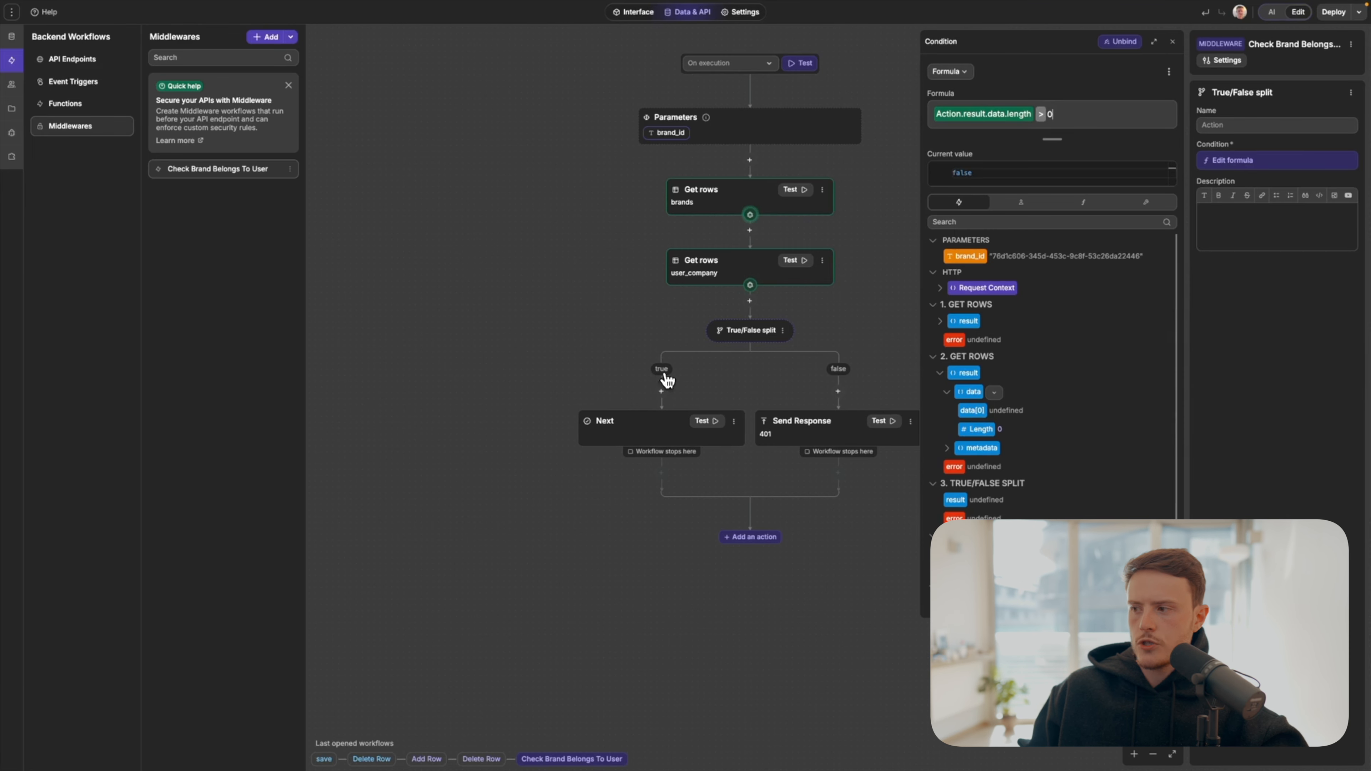
click(624, 438)
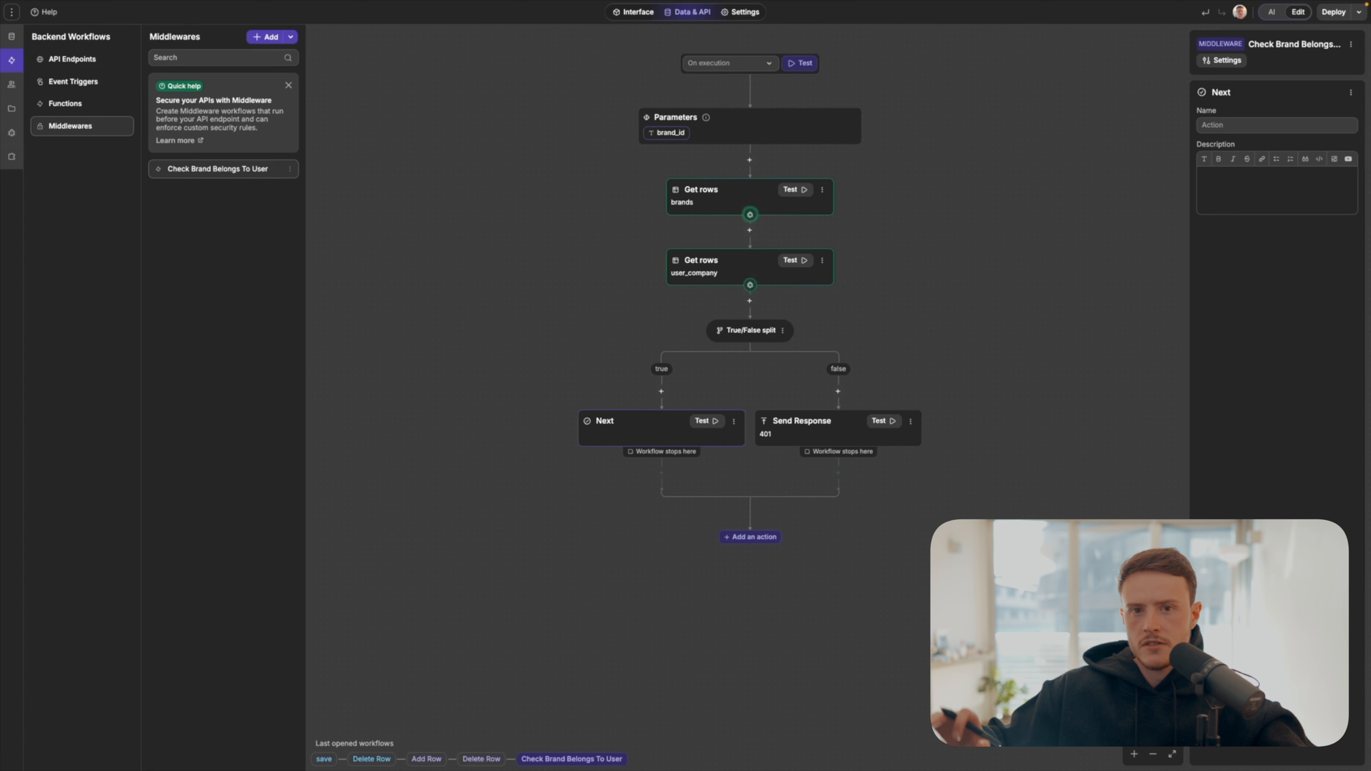
click(815, 433)
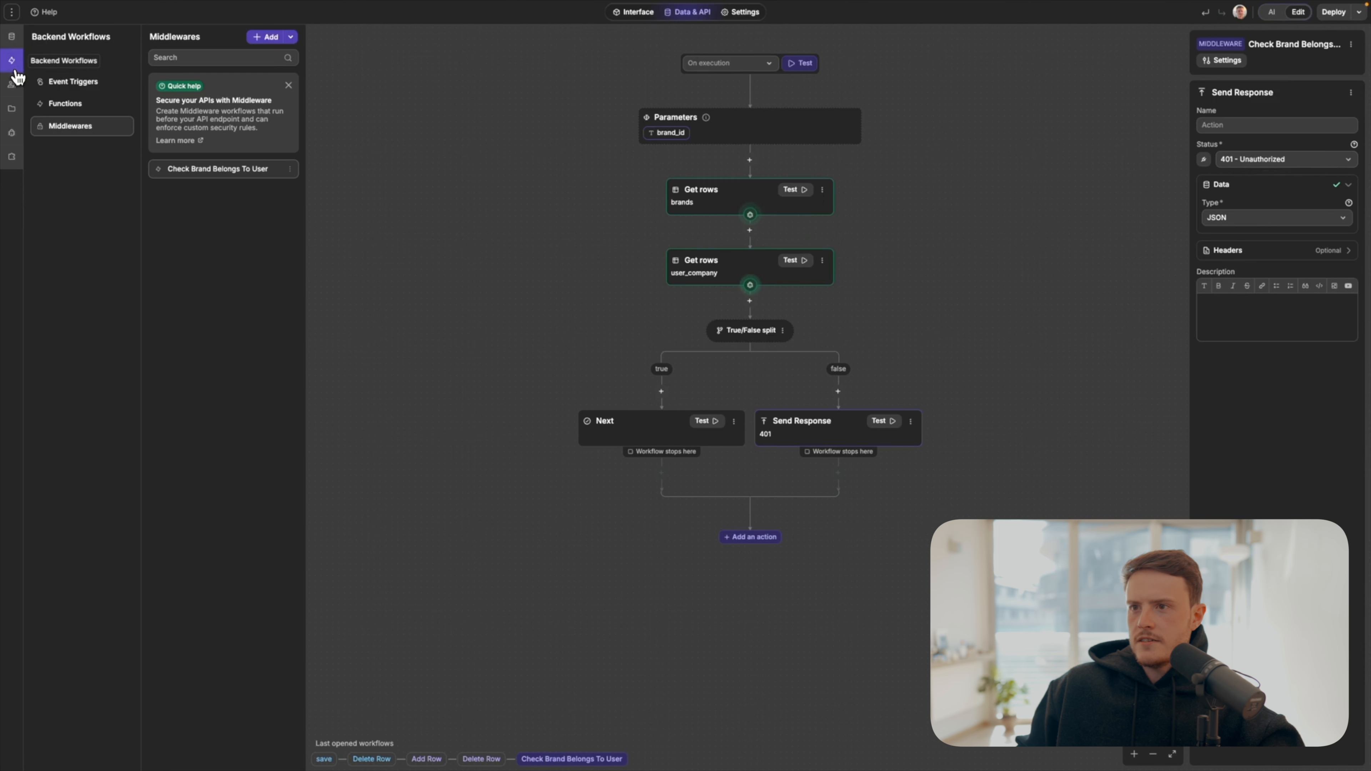
Step: Add the Check Brand Belongs To User middleware to the security of the brands table's Delete Row API endpoint
click(66, 61)
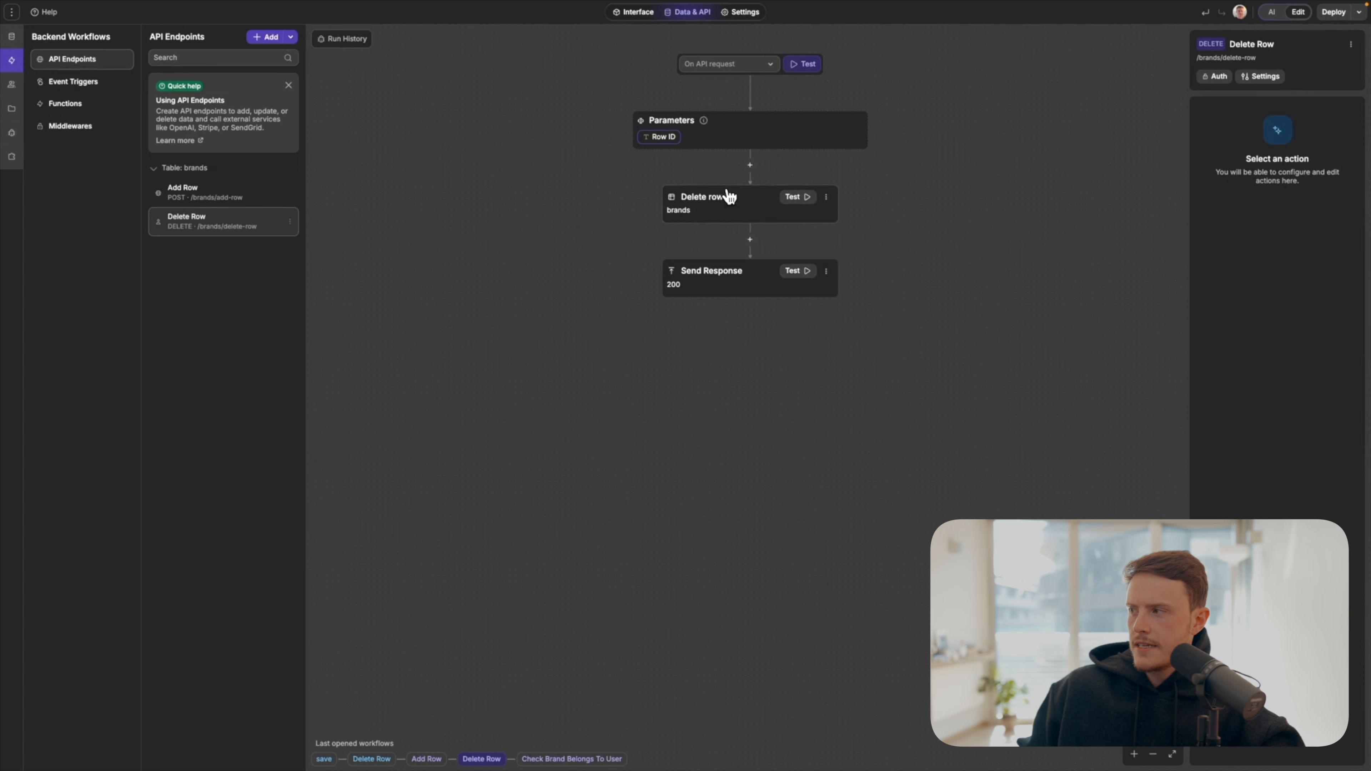
click(1215, 79)
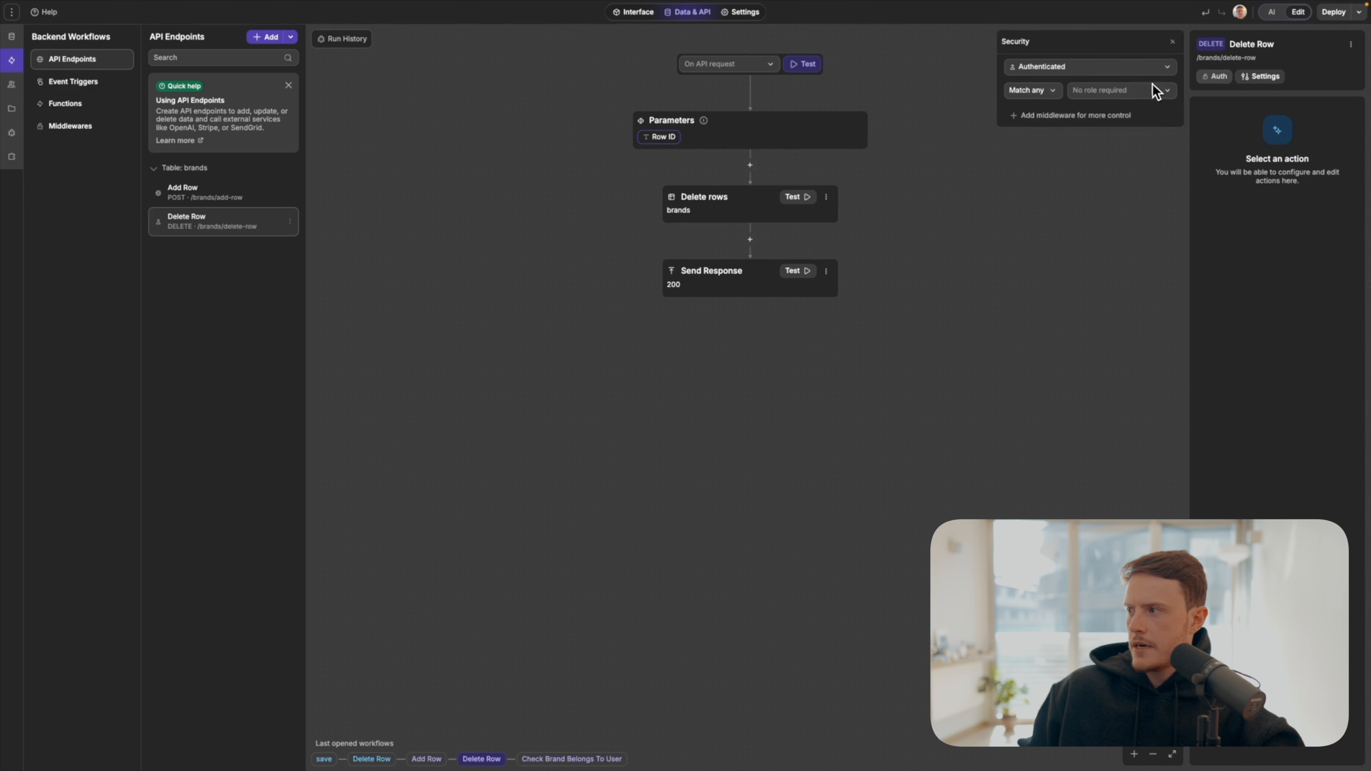
click(1038, 116)
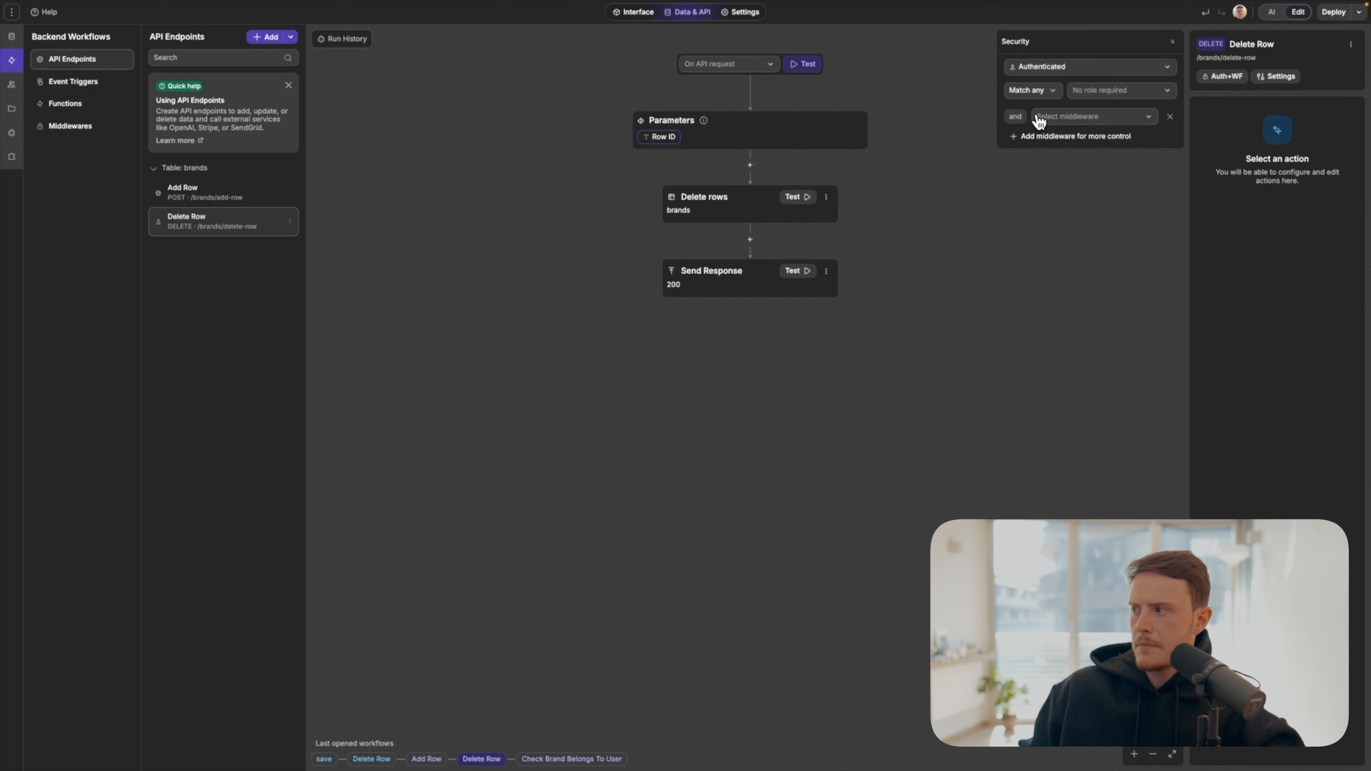
click(1070, 118)
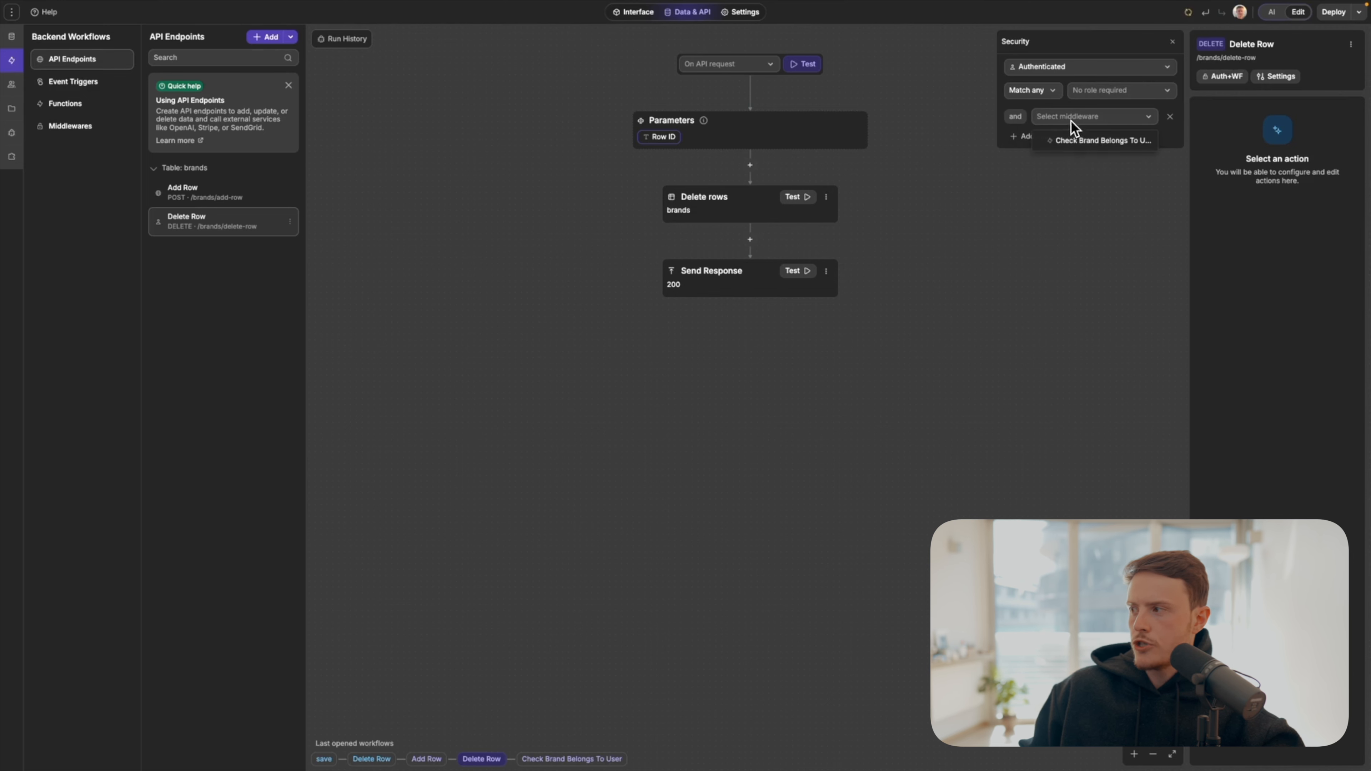
click(1079, 143)
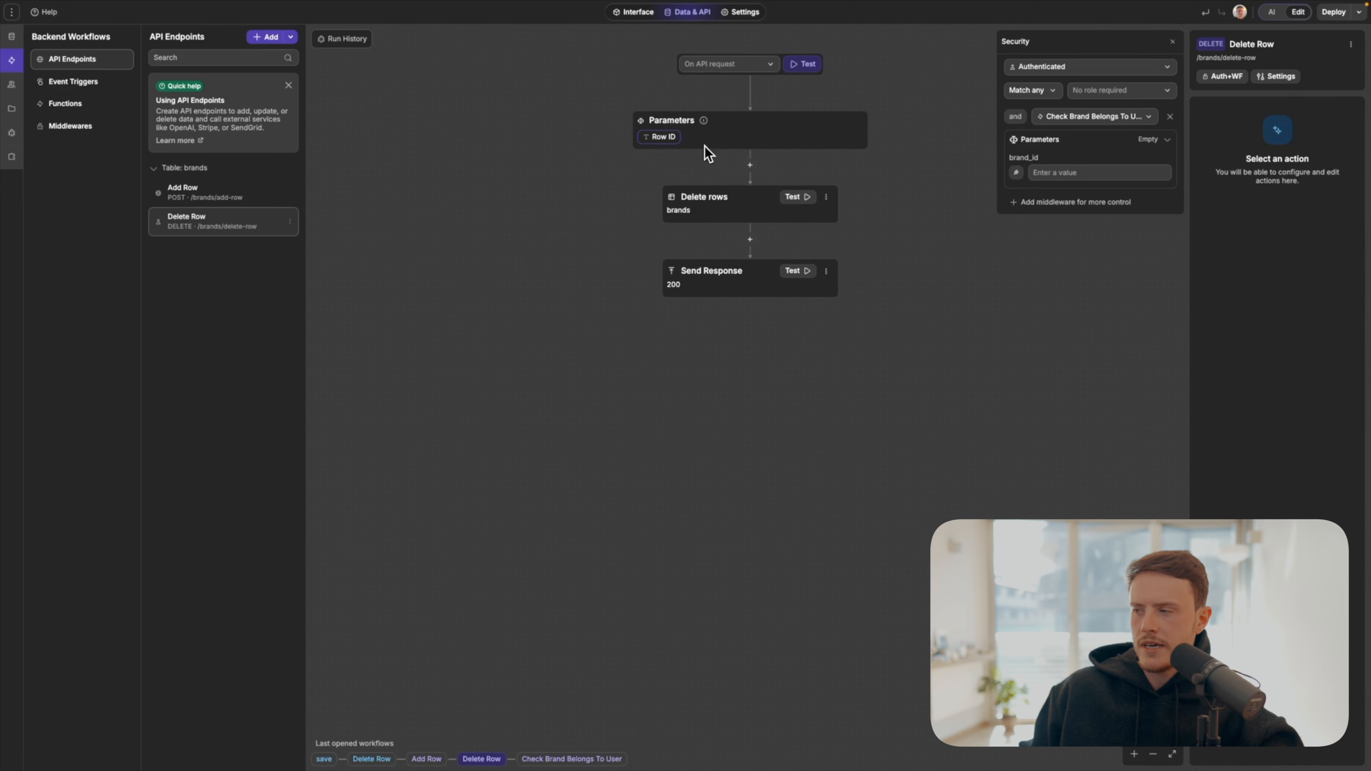
Step: Bind the middleware's brand_id parameter to the endpoint's Row ID parameter
click(1015, 174)
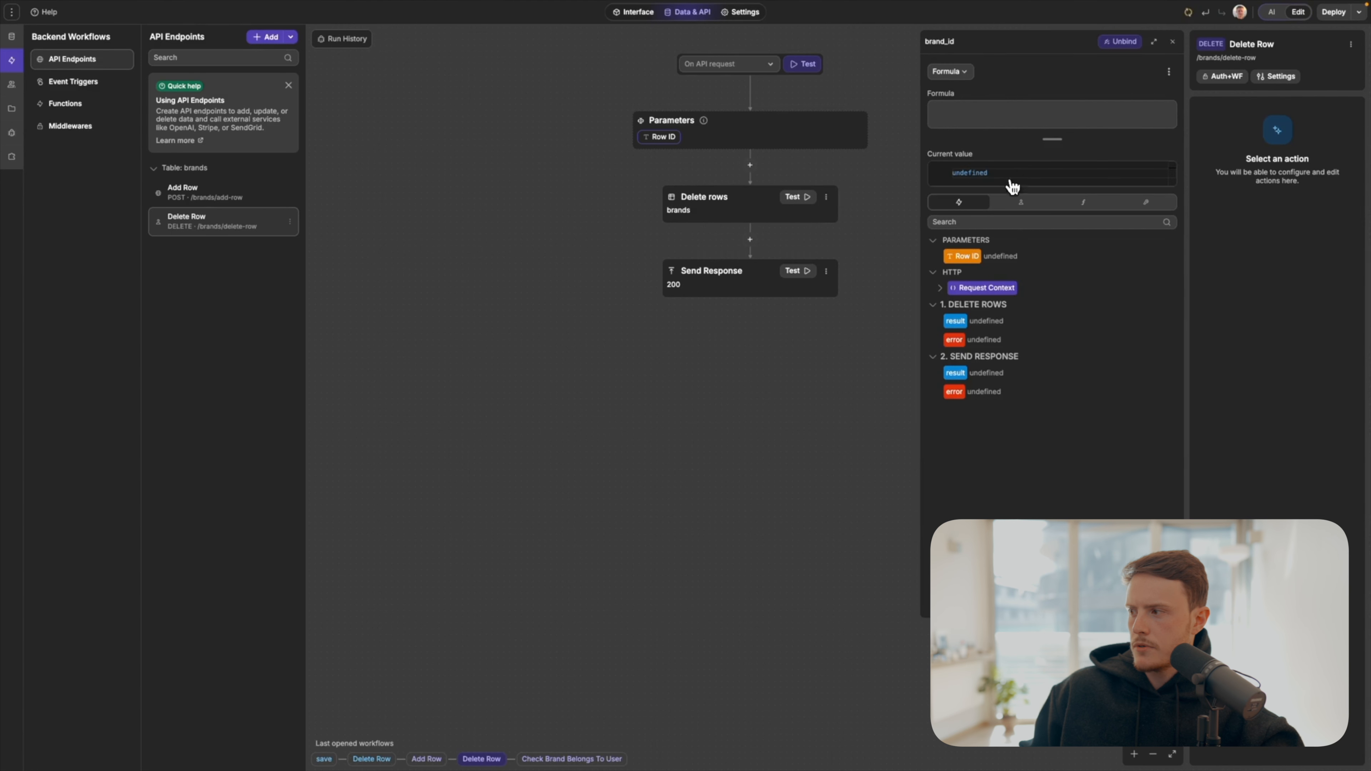
click(961, 257)
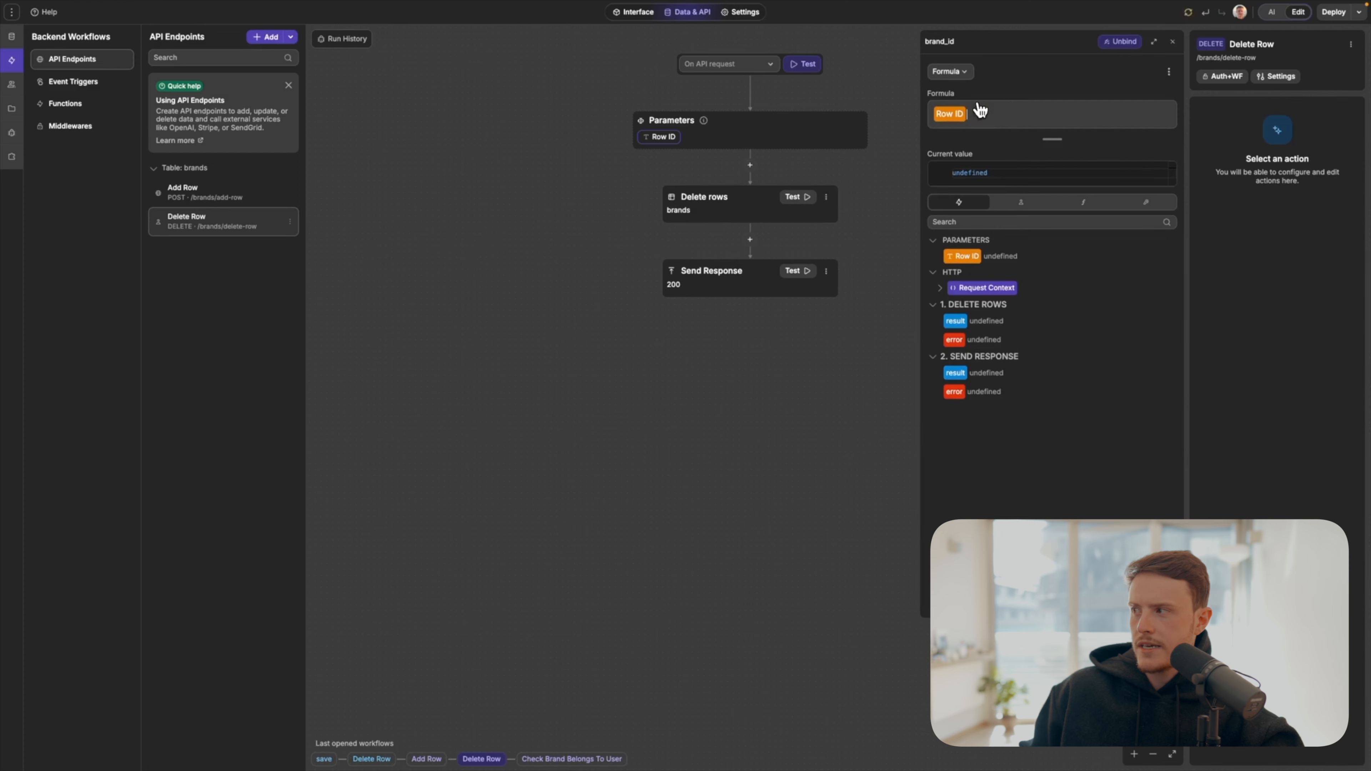
click(1173, 41)
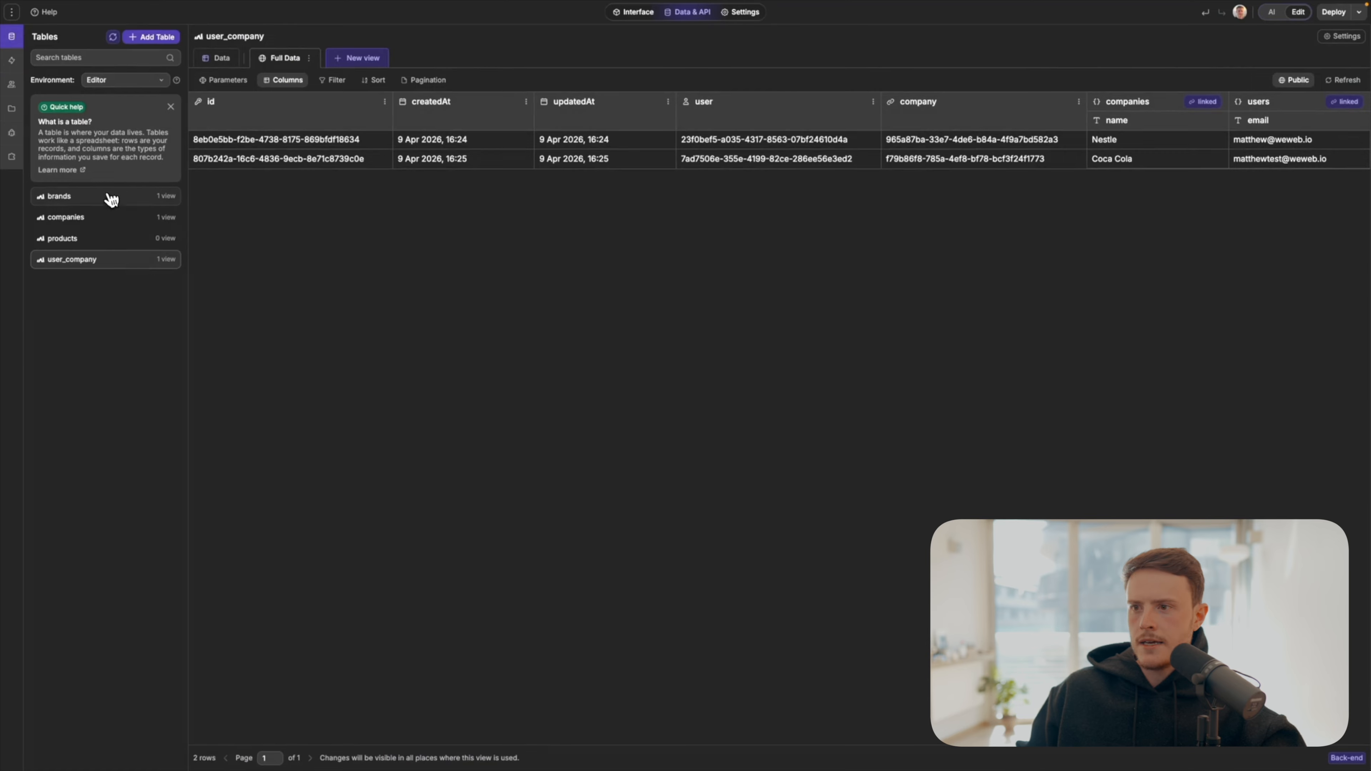
Step: Check the brands and their parent companies in the brands table's Data and Link example views
click(81, 198)
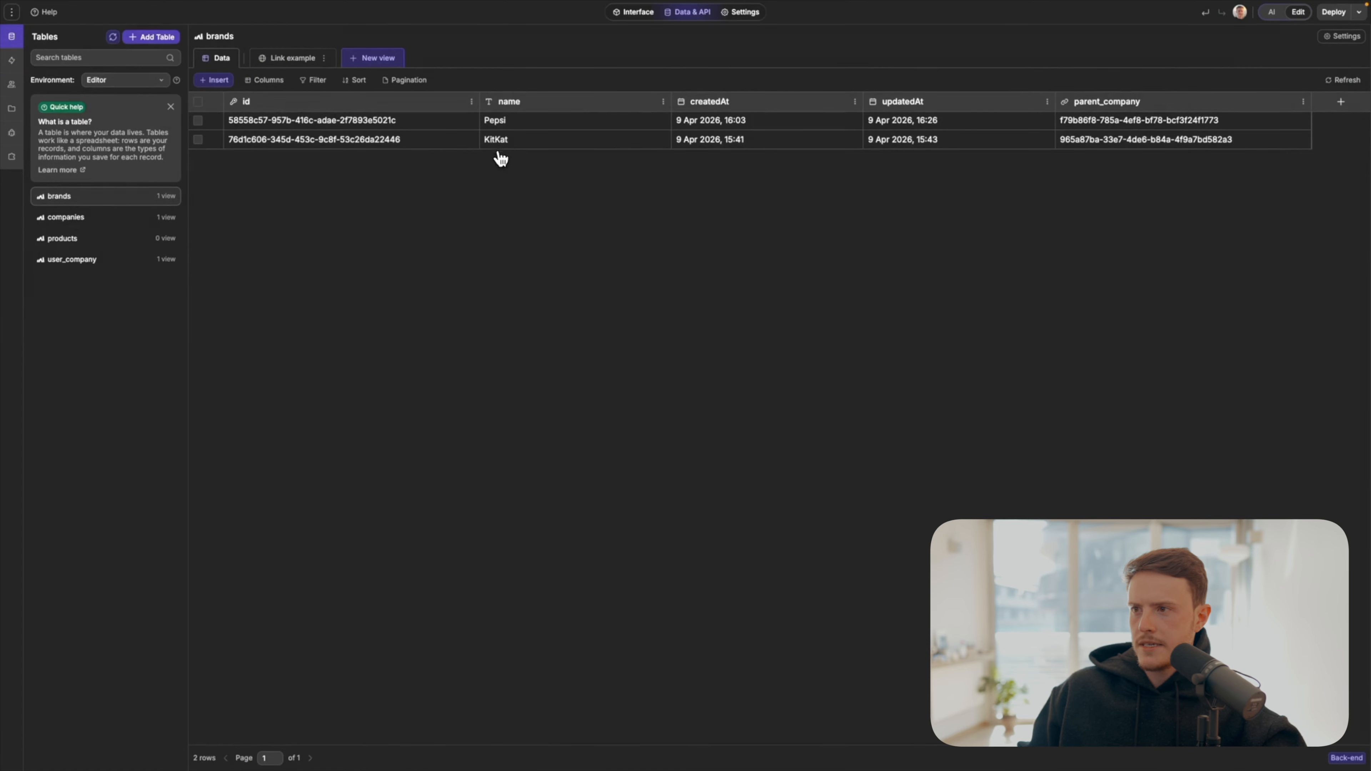
click(292, 57)
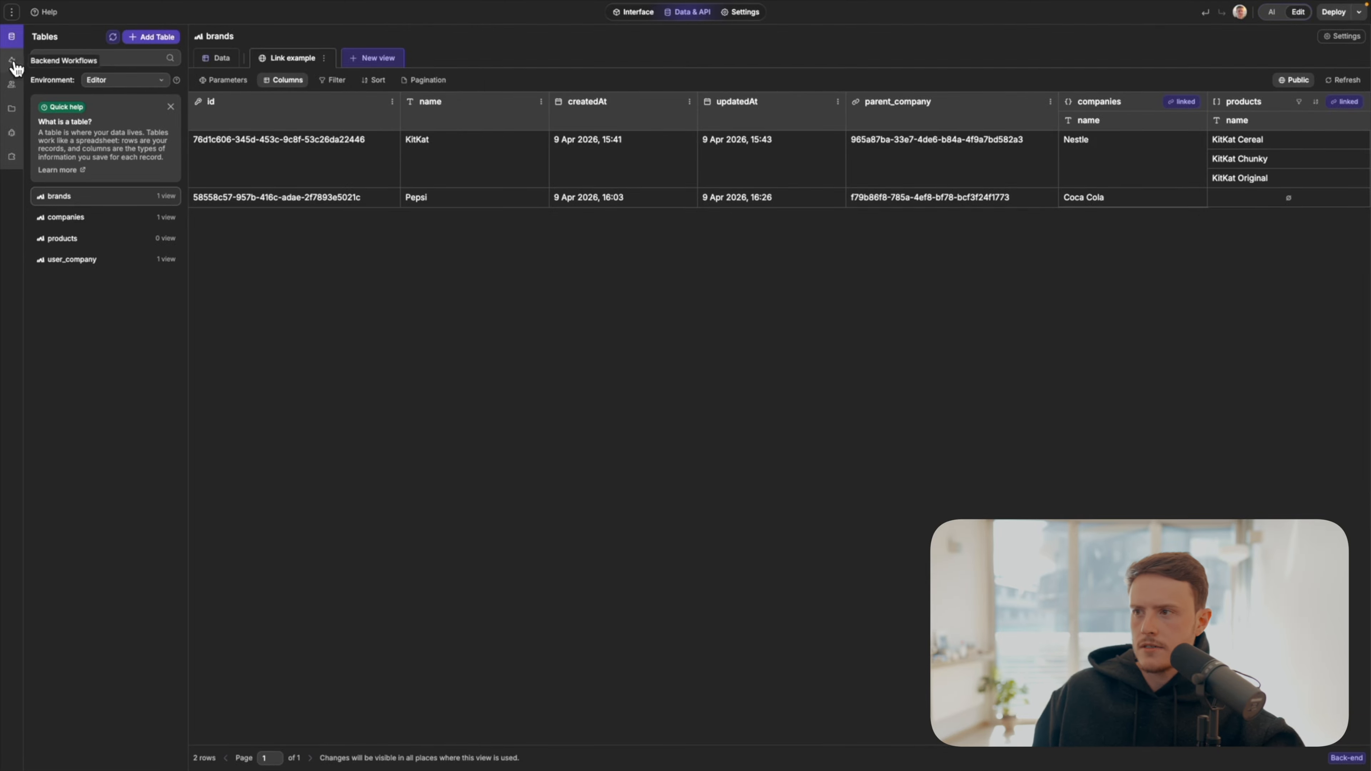
Step: Connect the interface preview as the test user account
click(628, 13)
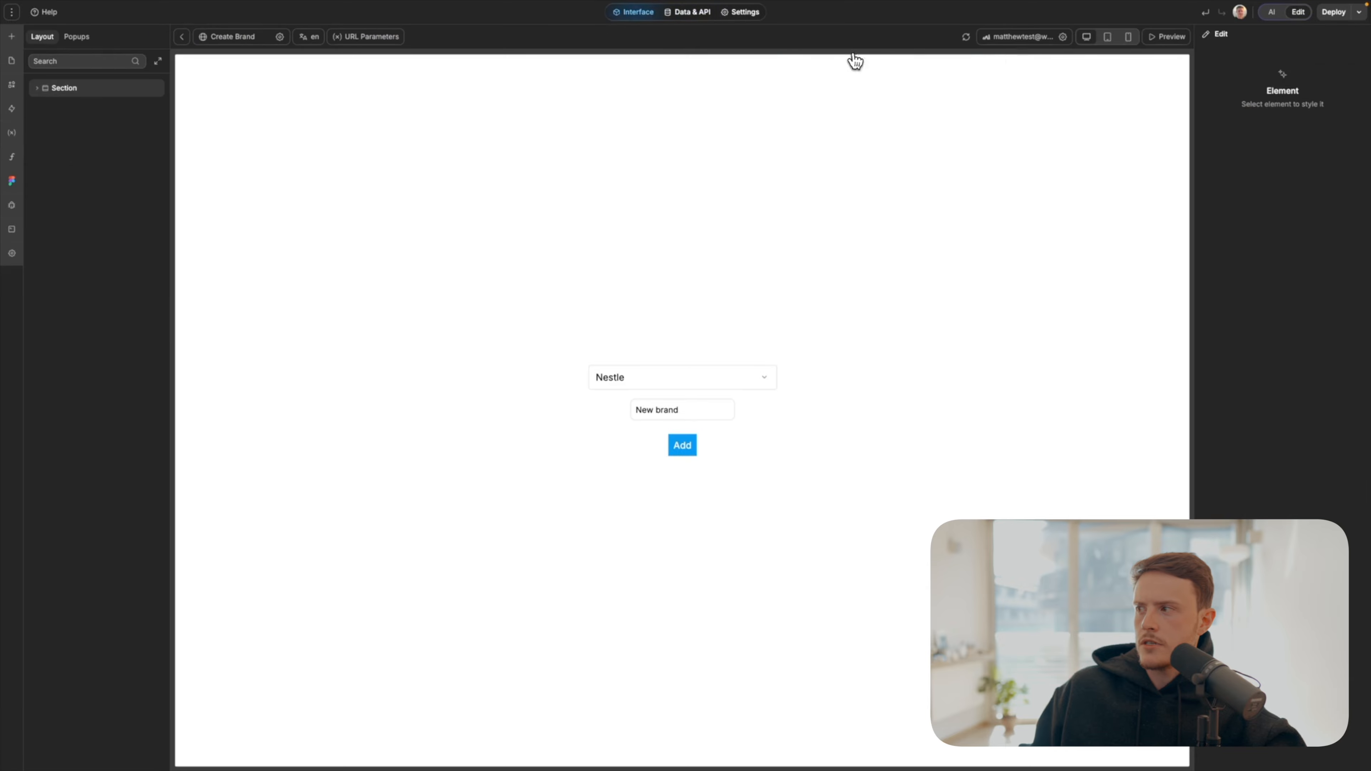
click(1008, 39)
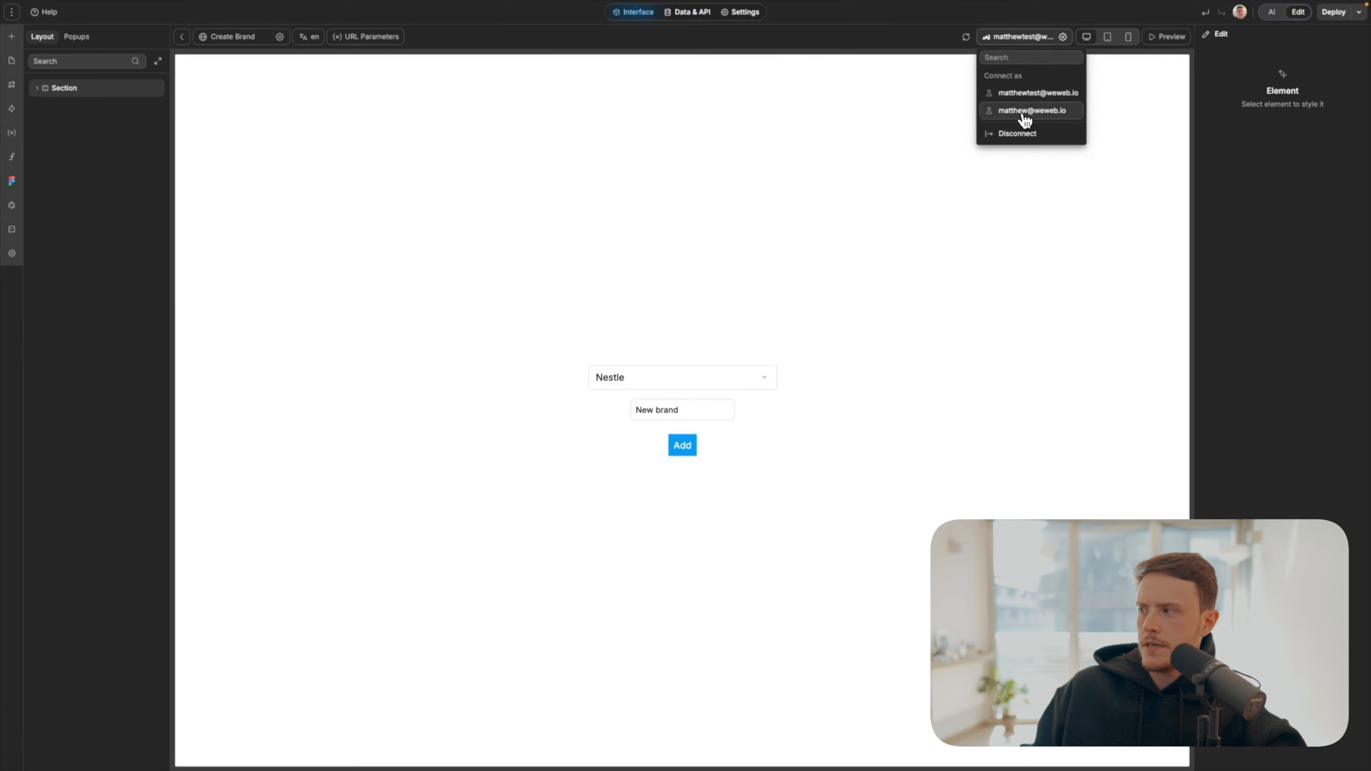
click(1015, 95)
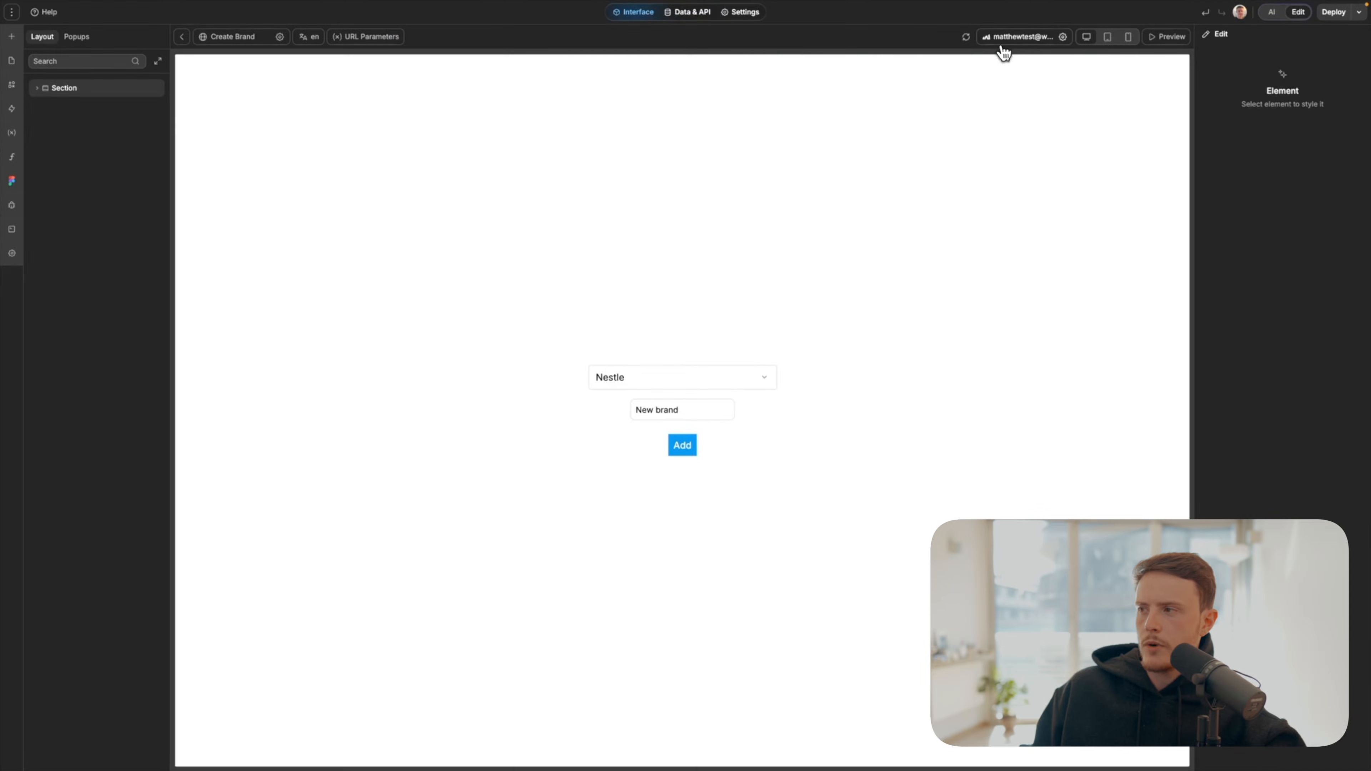
Step: Set the Delete Row endpoint's Row ID test value to the KitKat brand's id, 76d1c606-345d-453c-9c8f-53c26da22446, and test the endpoint
click(701, 12)
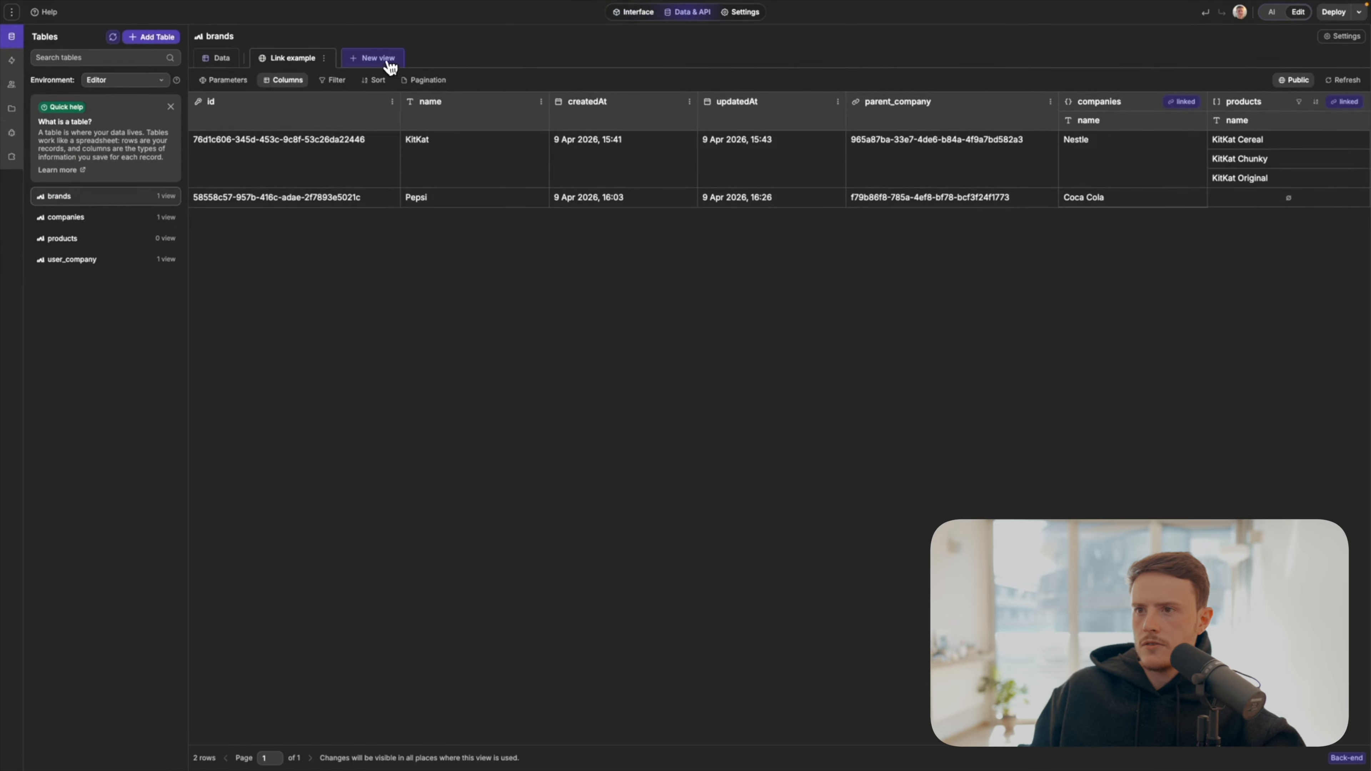
click(22, 61)
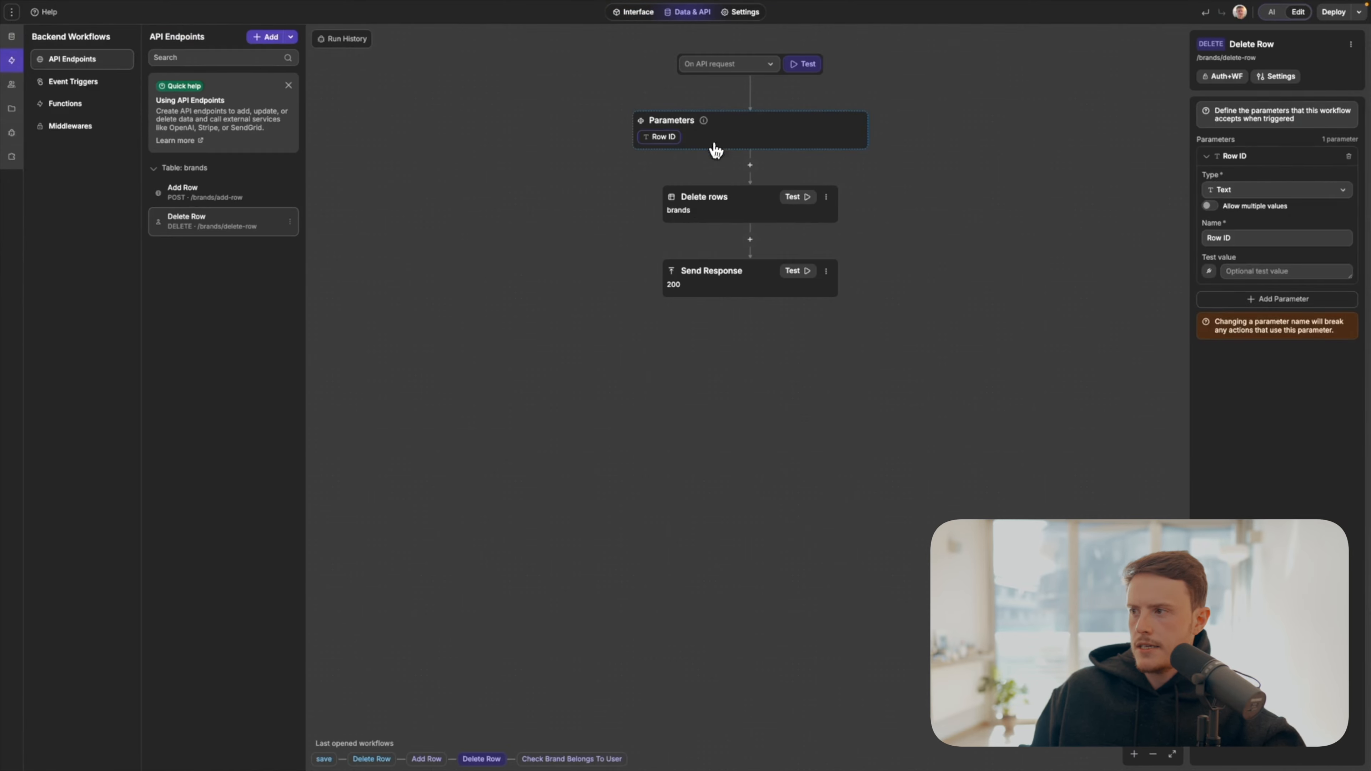
click(21, 39)
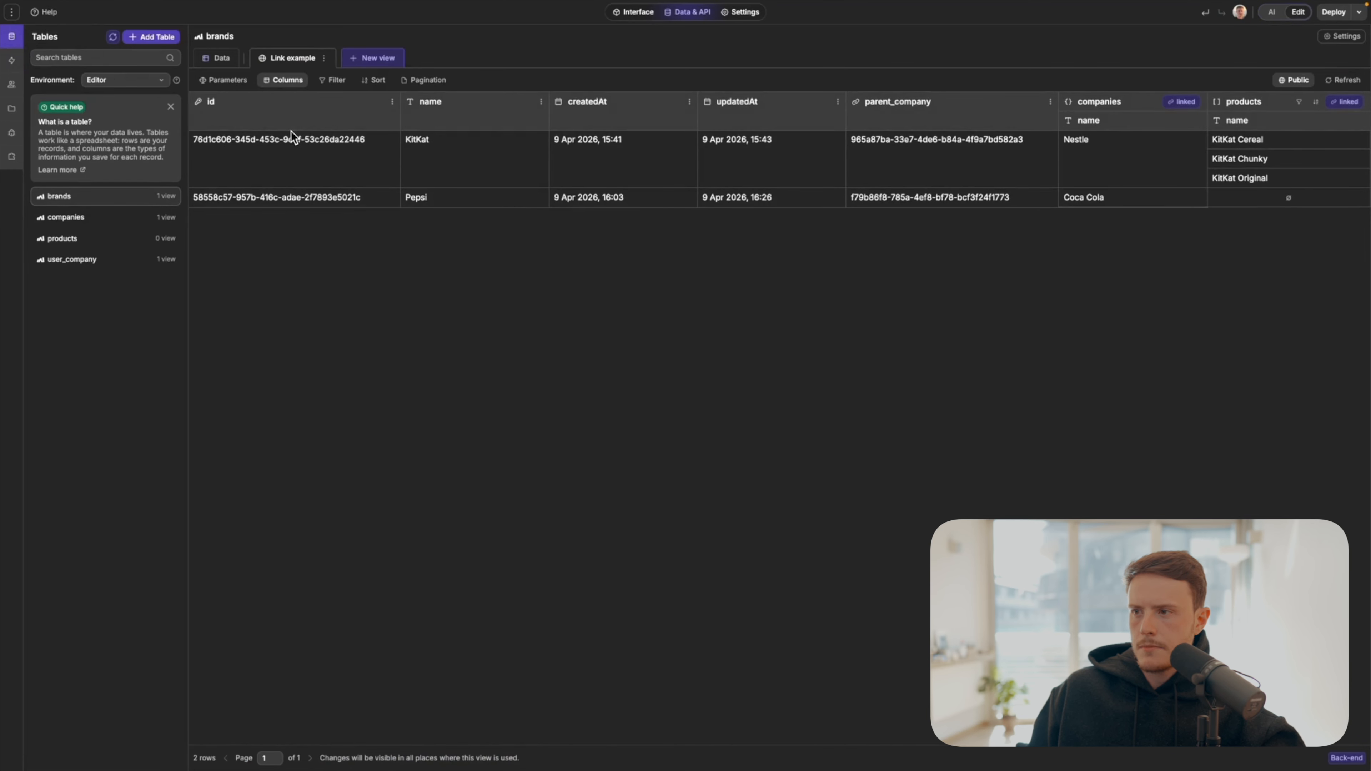
triple_click(288, 139)
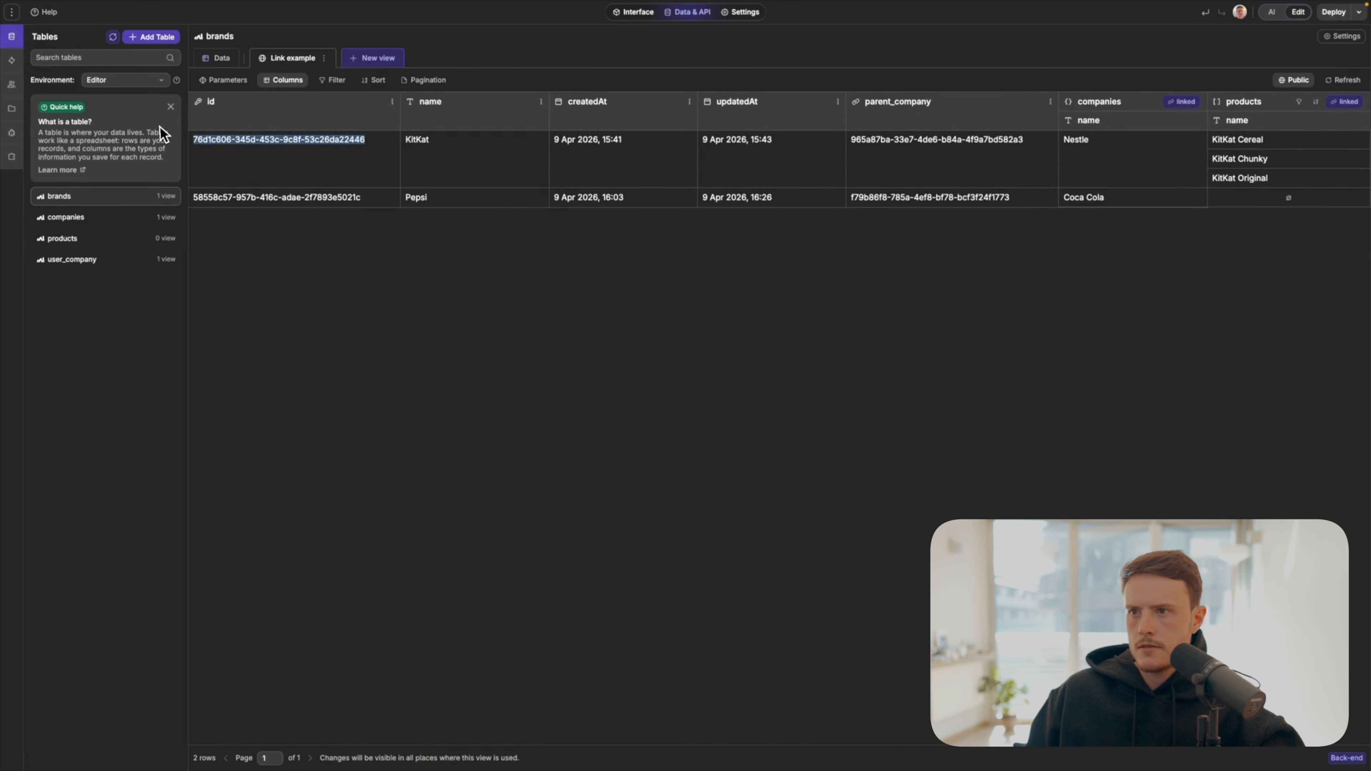
click(13, 61)
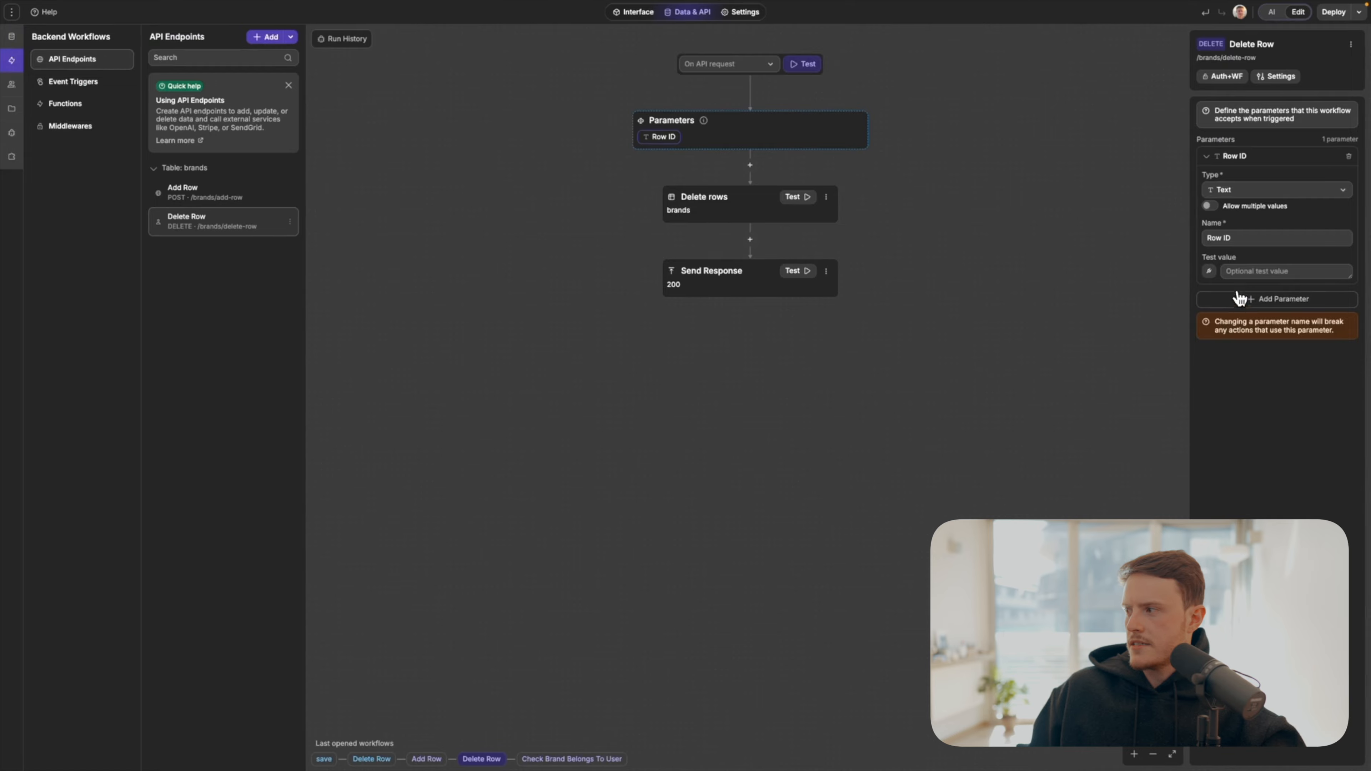
click(1242, 273)
key(ctrl+v)
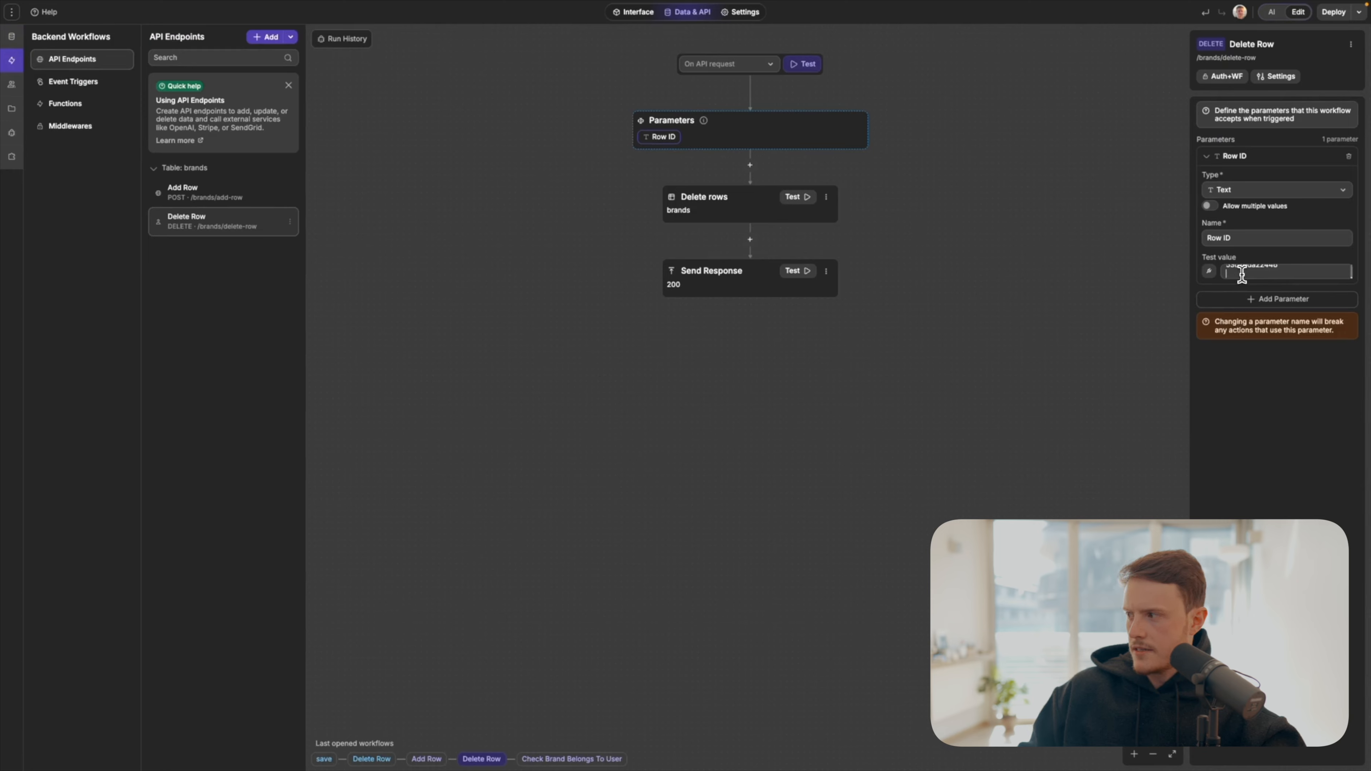
key(BackSpace)
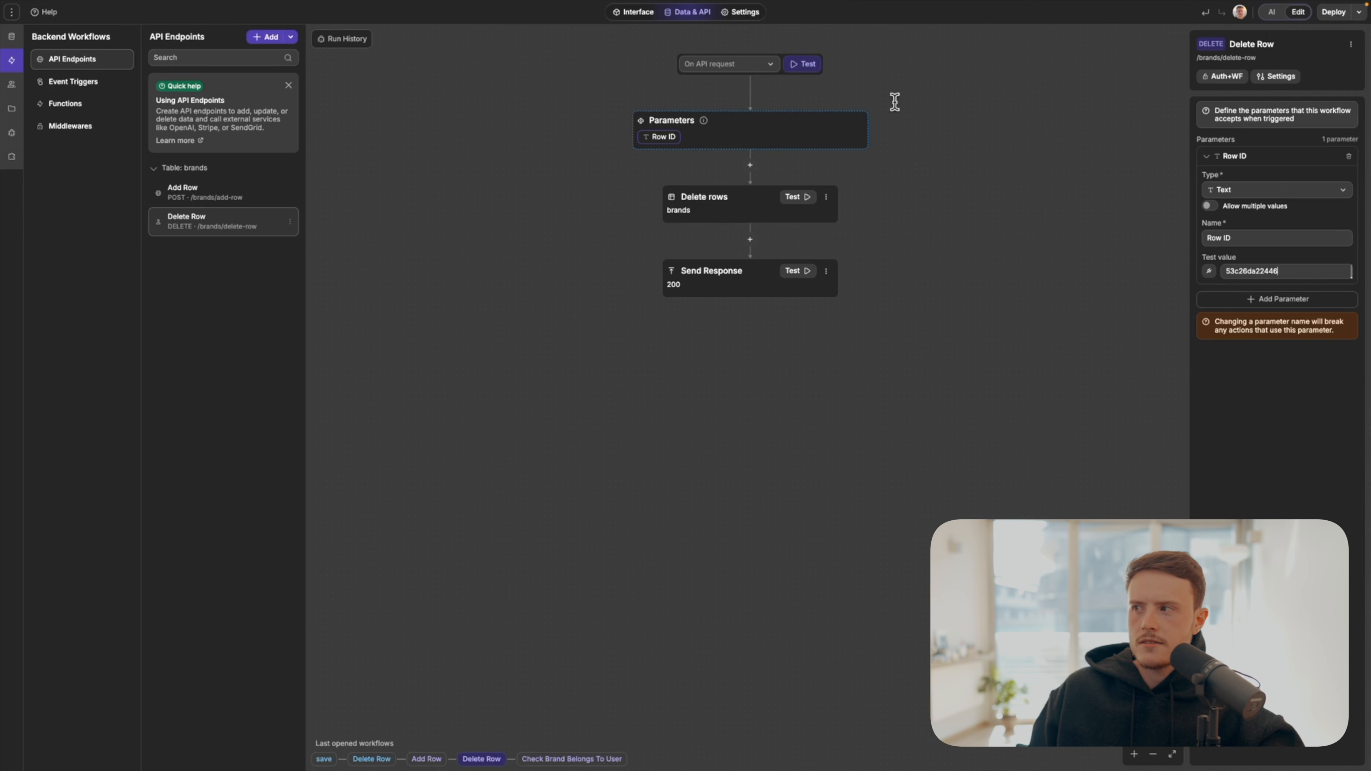
click(803, 66)
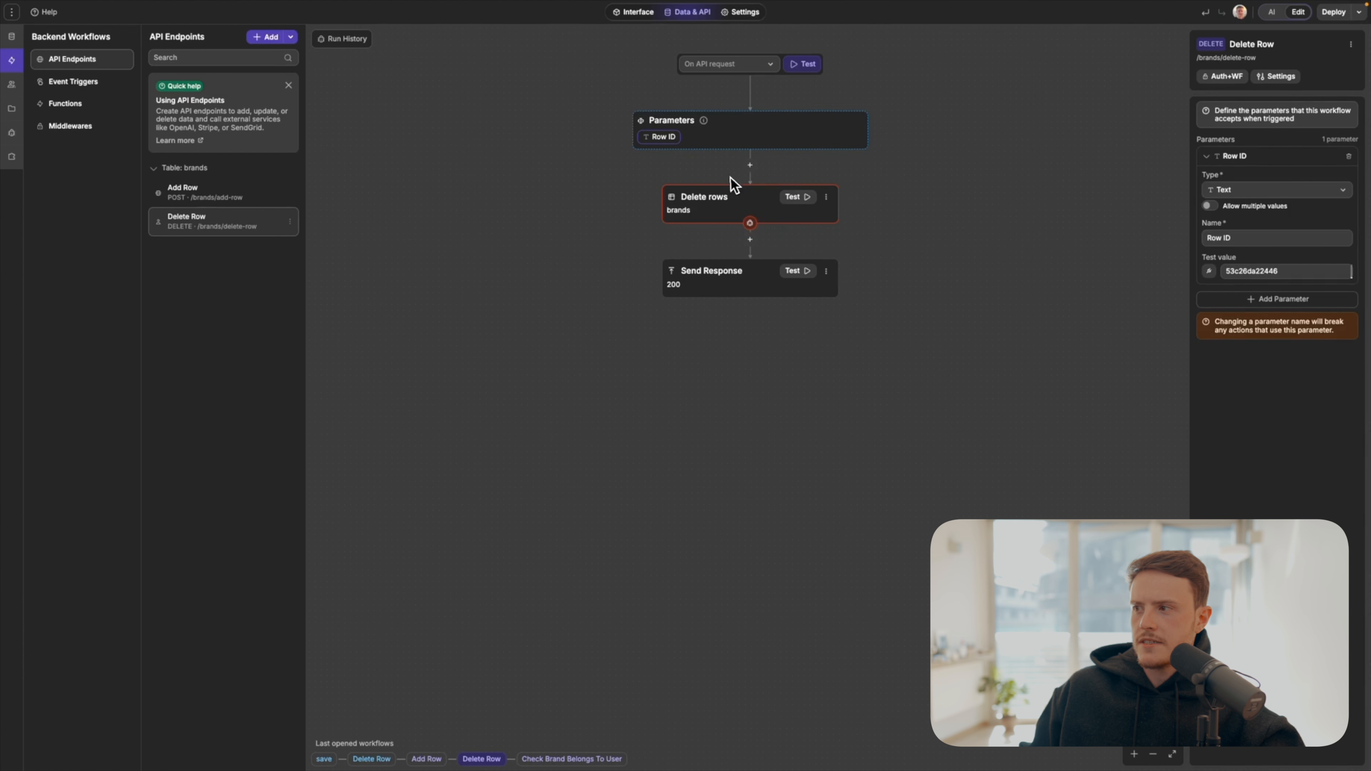
Step: Connect the interface as the other, non-test user account and test the Delete Row endpoint again with the same Row ID
click(634, 12)
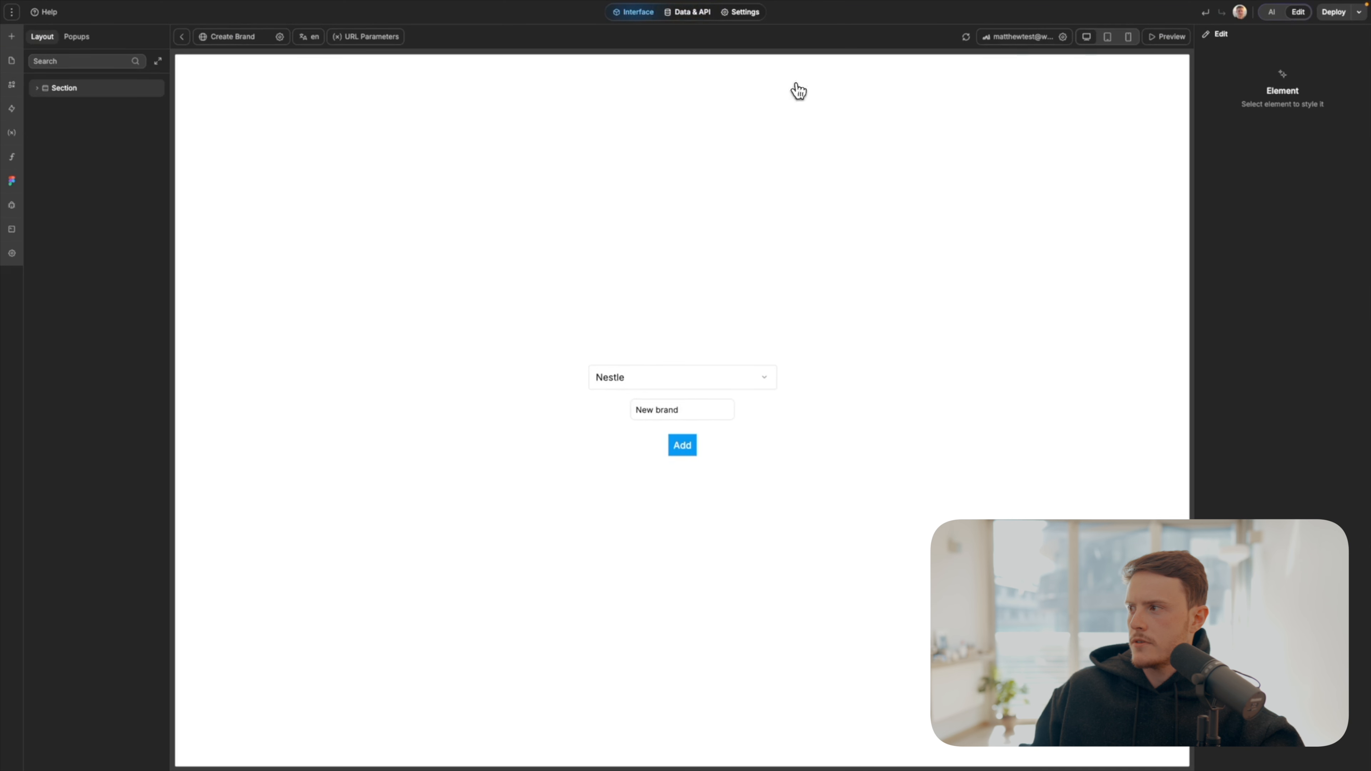
click(1015, 49)
click(1018, 108)
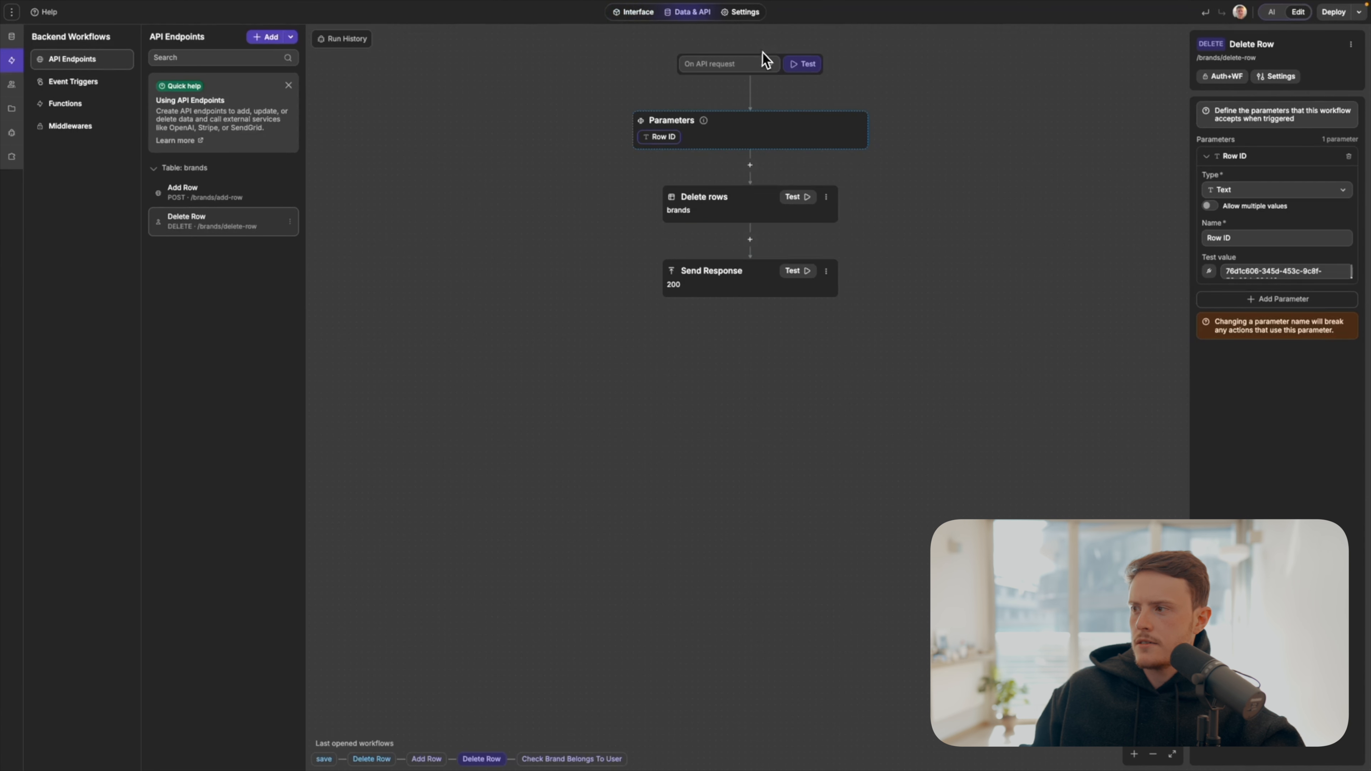
click(893, 133)
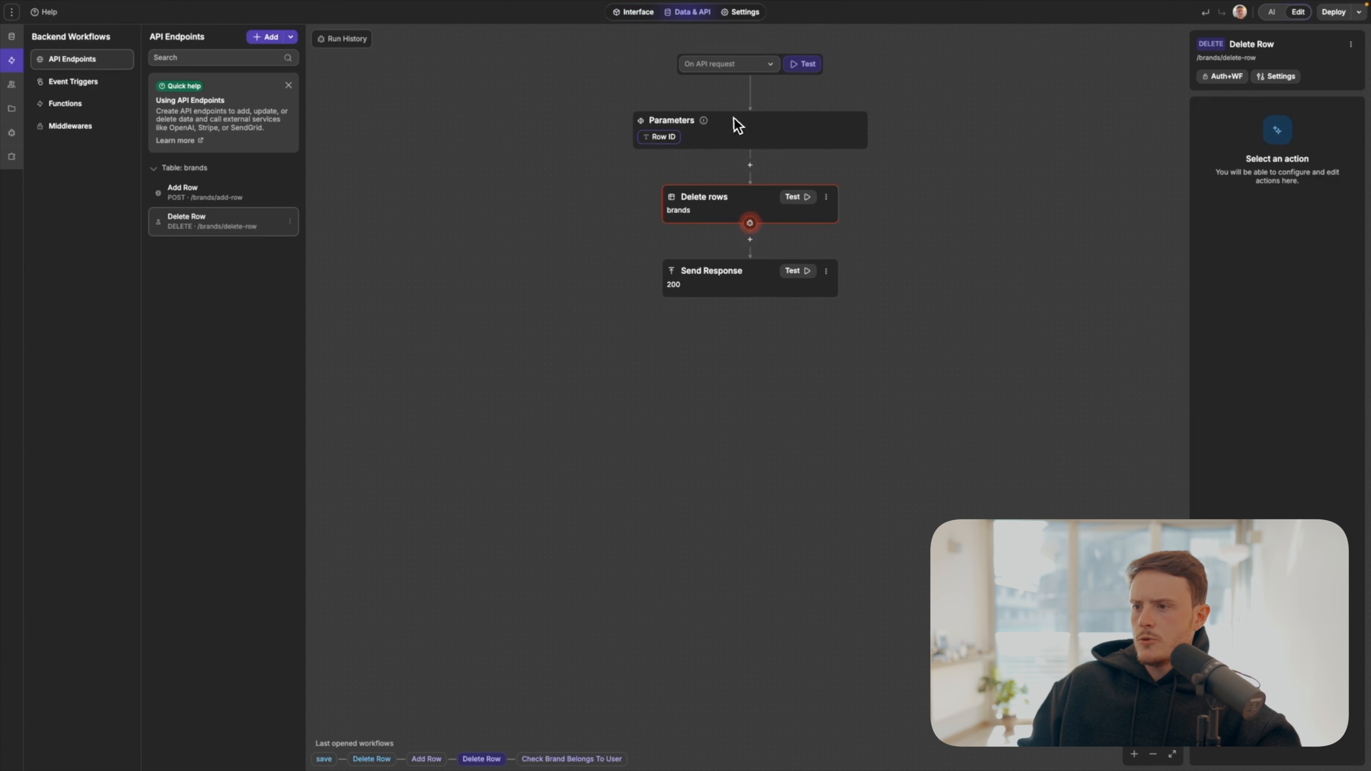
click(803, 66)
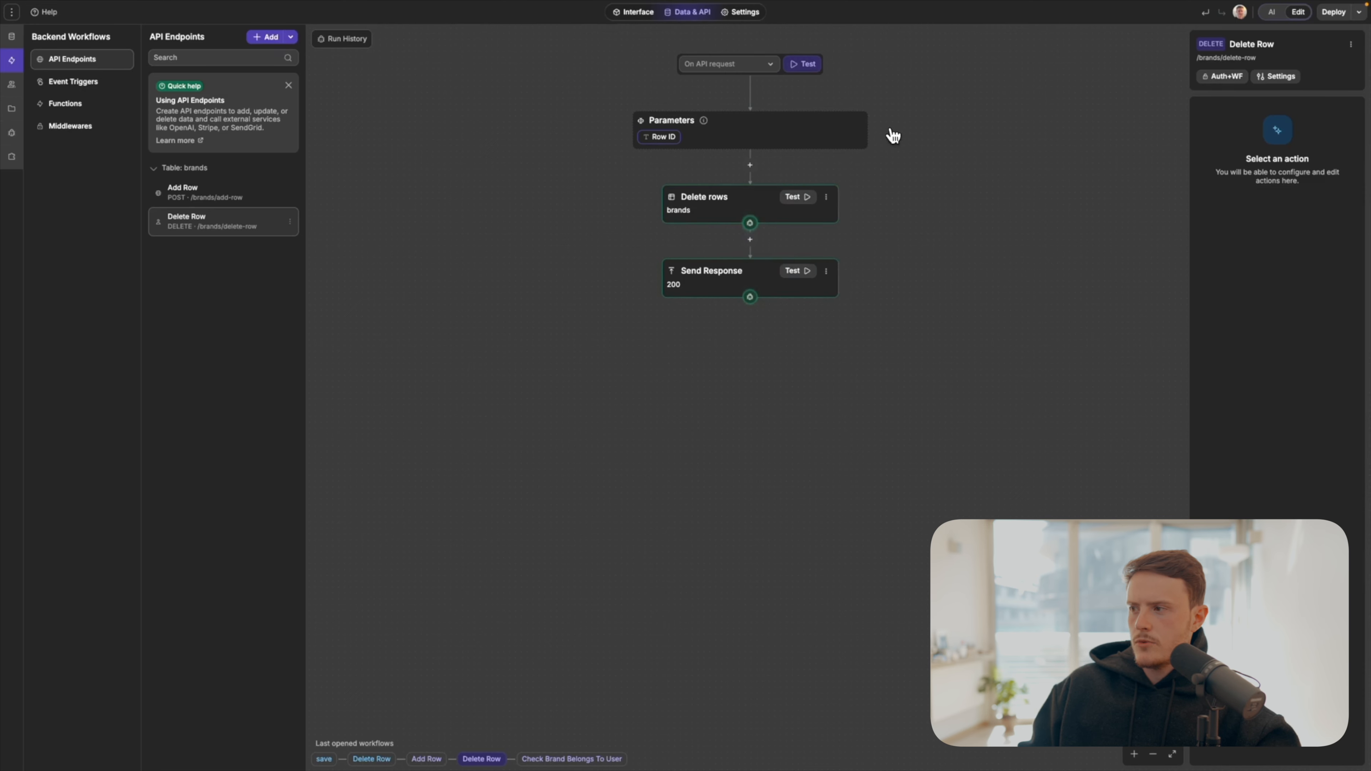
Step: Inspect the Delete rows action's result and check the brands table for the KitKat row
mouse_move(750, 224)
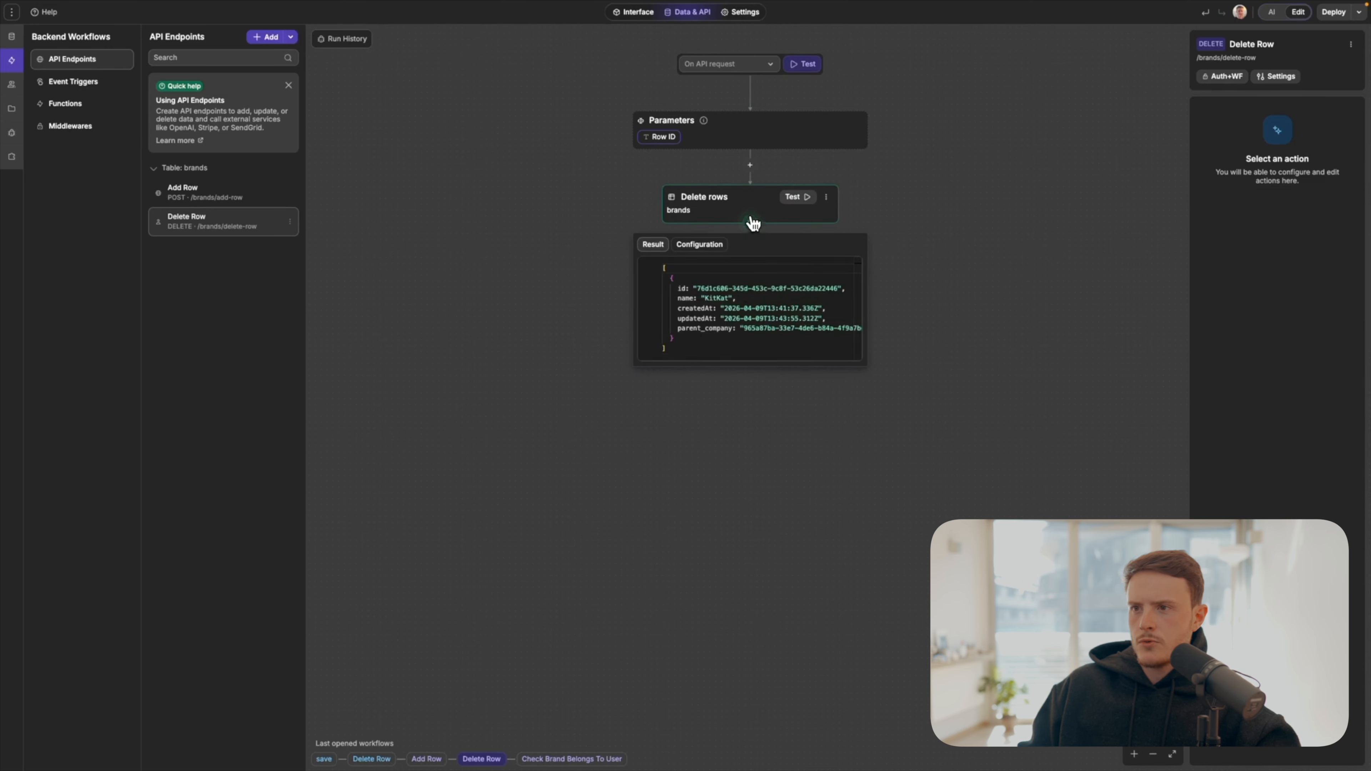
click(12, 36)
click(59, 196)
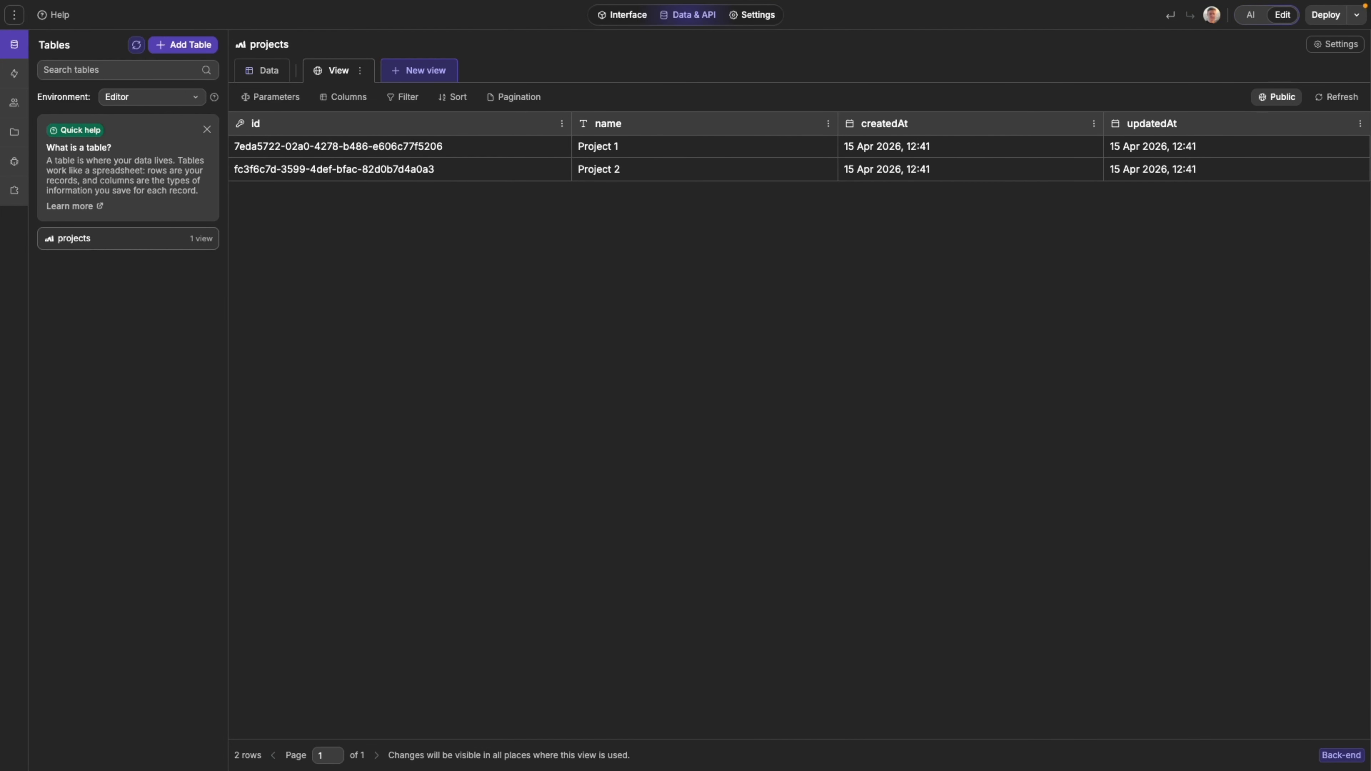
Step: Open the access level options in the security settings of the projects table's view
click(1272, 107)
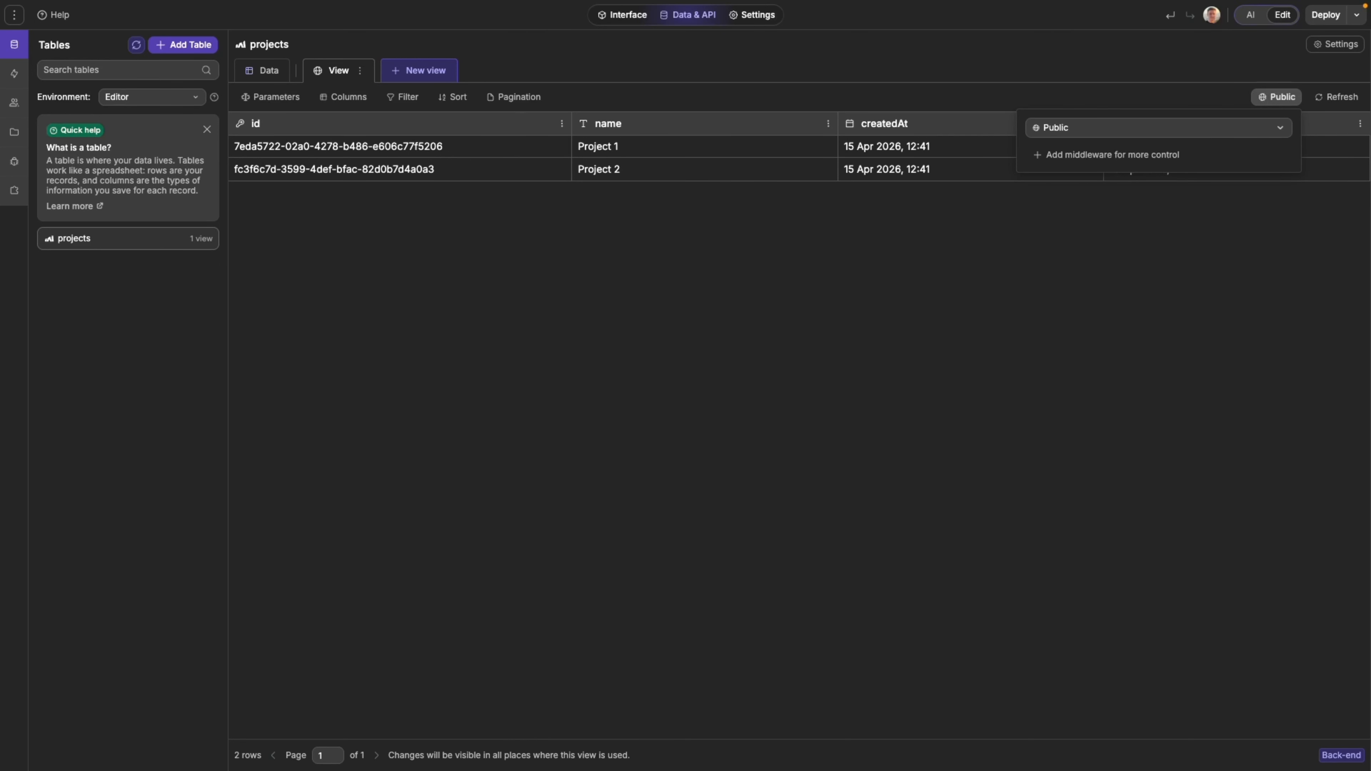
click(1228, 130)
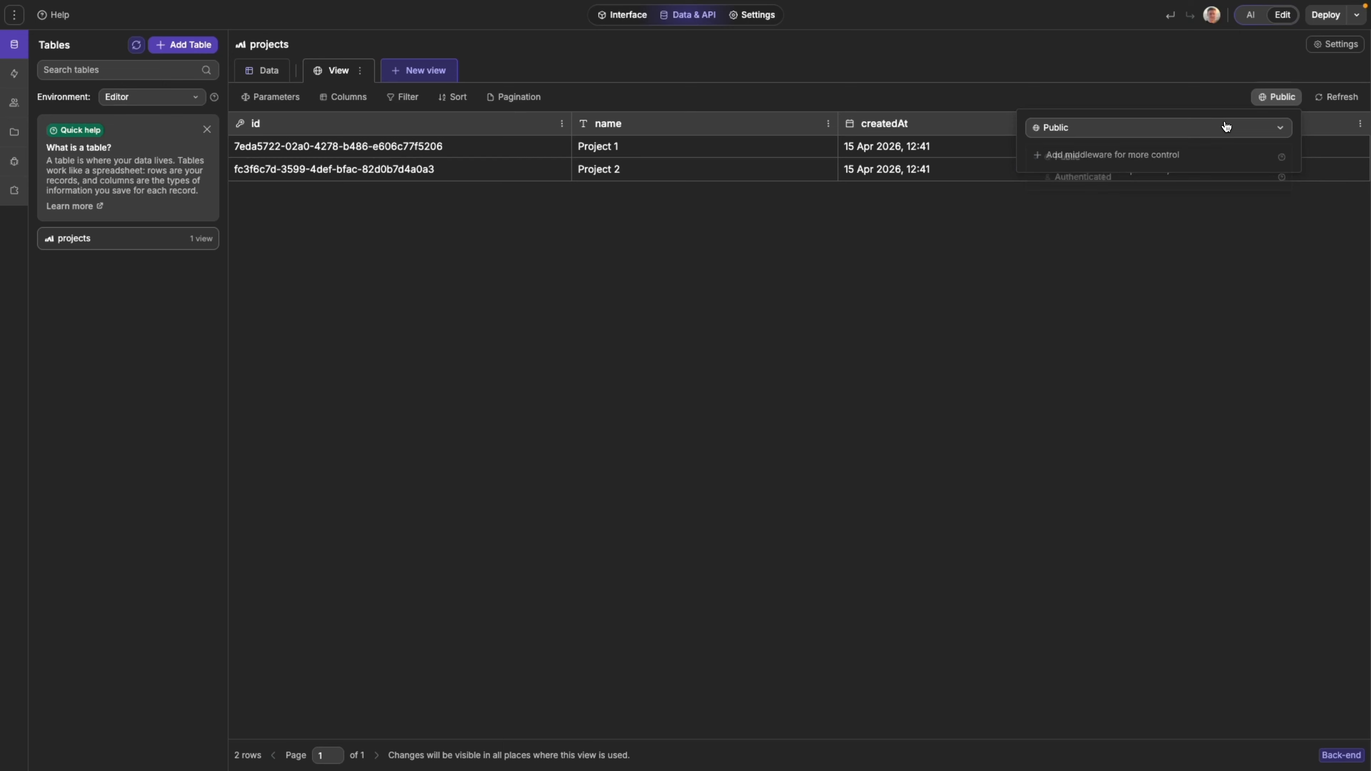